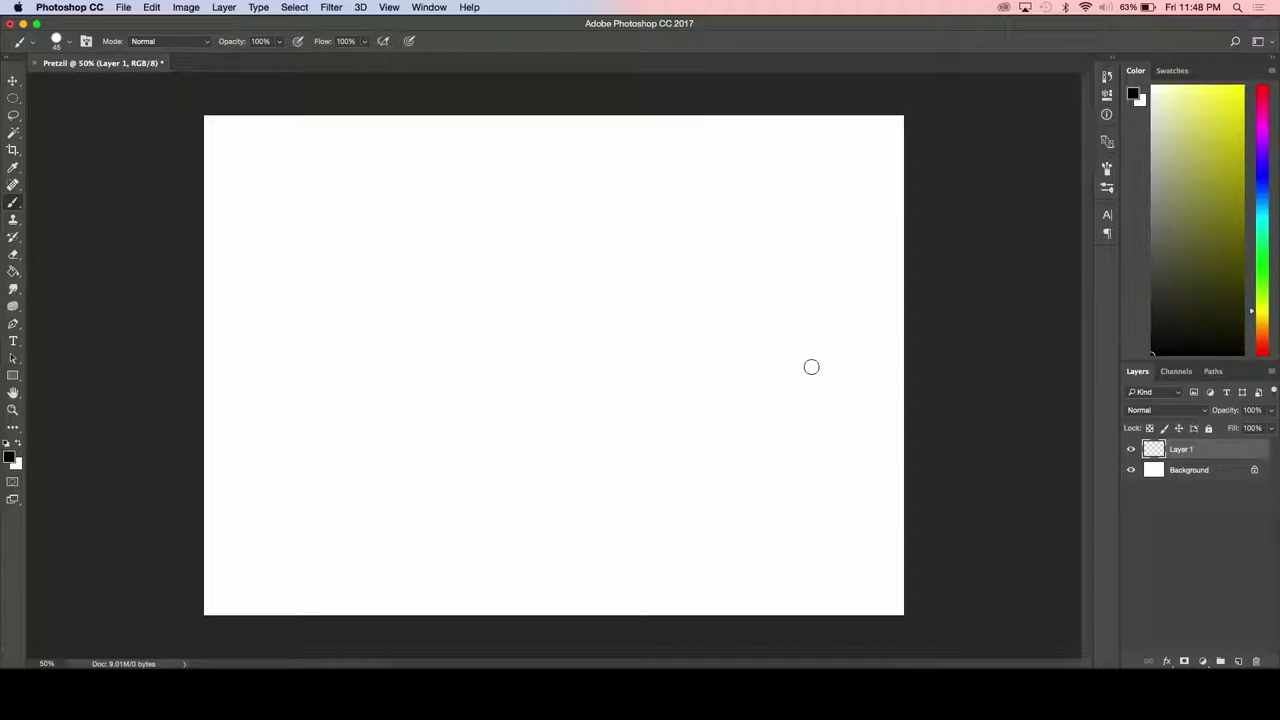
Paint a long, narrow closed black outline across the middle of the canvas, redrawing the unsatisfactory lower stroke
{"action": "mouse_move", "coordinate": [875, 333]}
{"action": "left_mouse_down"}
{"action": "mouse_move", "coordinate": [252, 344]}
{"action": "mouse_move", "coordinate": [222, 357]}
{"action": "mouse_move", "coordinate": [276, 408]}
{"action": "mouse_move", "coordinate": [672, 362]}
{"action": "left_mouse_up"}
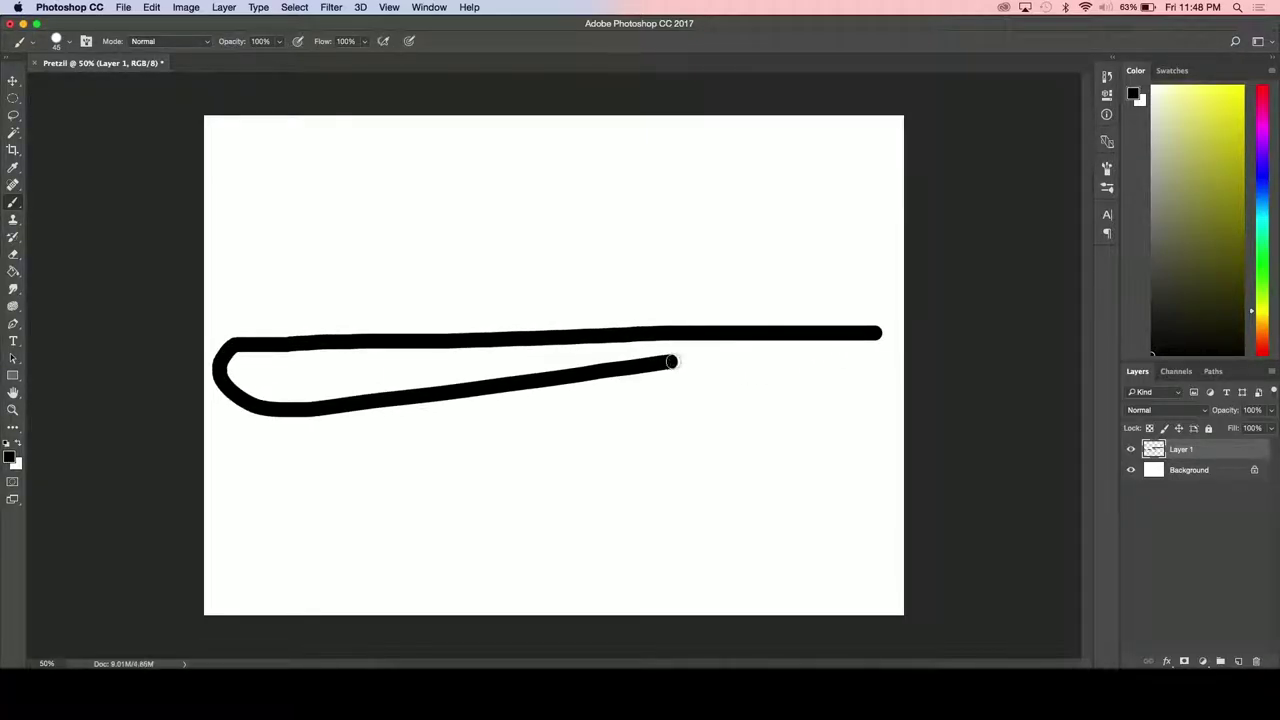
{"action": "key", "text": "ctrl+z"}
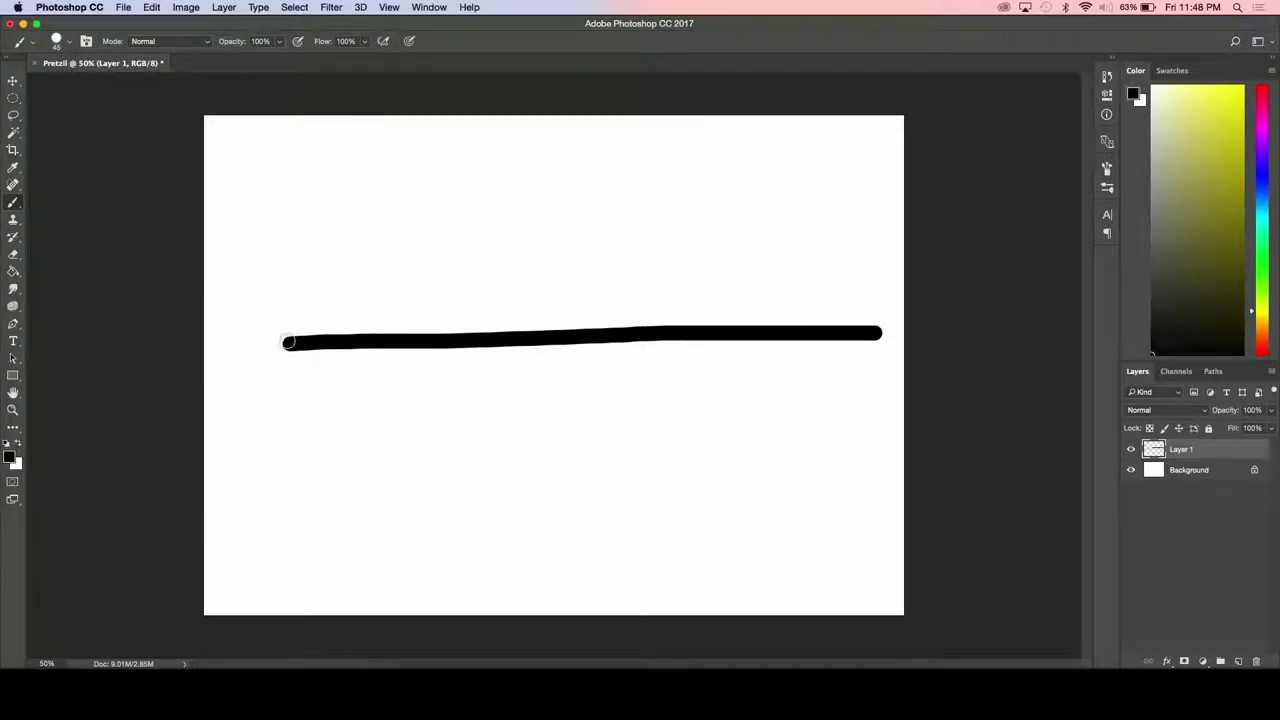
{"action": "mouse_move", "coordinate": [290, 343]}
{"action": "left_mouse_down"}
{"action": "mouse_move", "coordinate": [261, 409]}
{"action": "mouse_move", "coordinate": [751, 431]}
{"action": "left_mouse_up"}
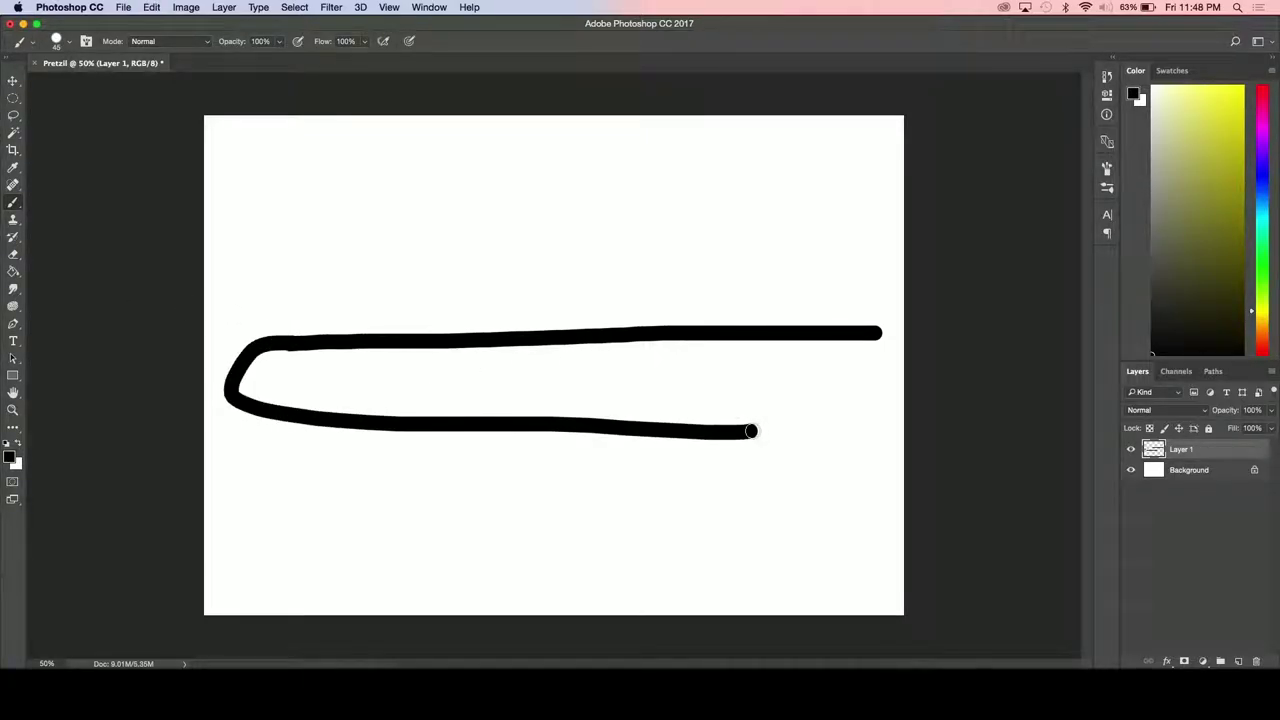
{"action": "key", "text": "ctrl+z"}
{"action": "mouse_move", "coordinate": [290, 342]}
{"action": "left_mouse_down"}
{"action": "mouse_move", "coordinate": [247, 356]}
{"action": "mouse_move", "coordinate": [393, 411]}
{"action": "mouse_move", "coordinate": [762, 390]}
{"action": "mouse_move", "coordinate": [844, 380]}
{"action": "mouse_move", "coordinate": [878, 333]}
{"action": "left_mouse_up"}
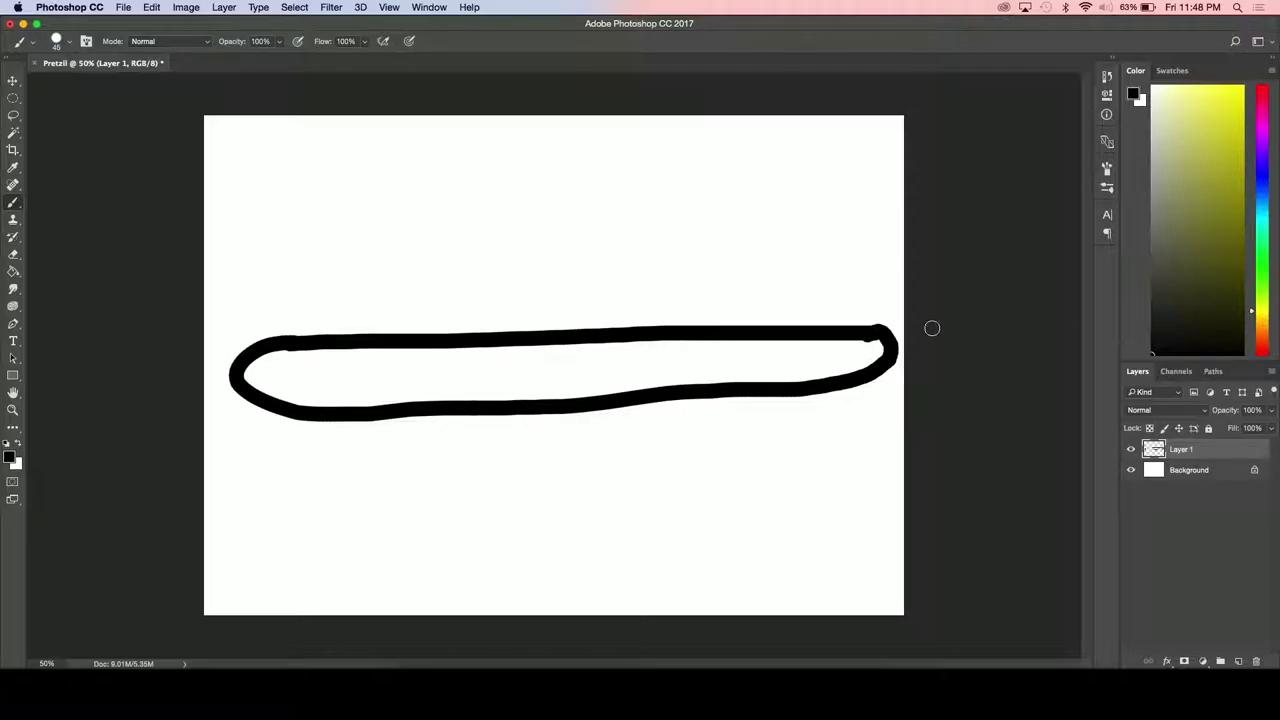
{"action": "key", "text": "super+z"}
{"action": "key", "text": "super+z"}
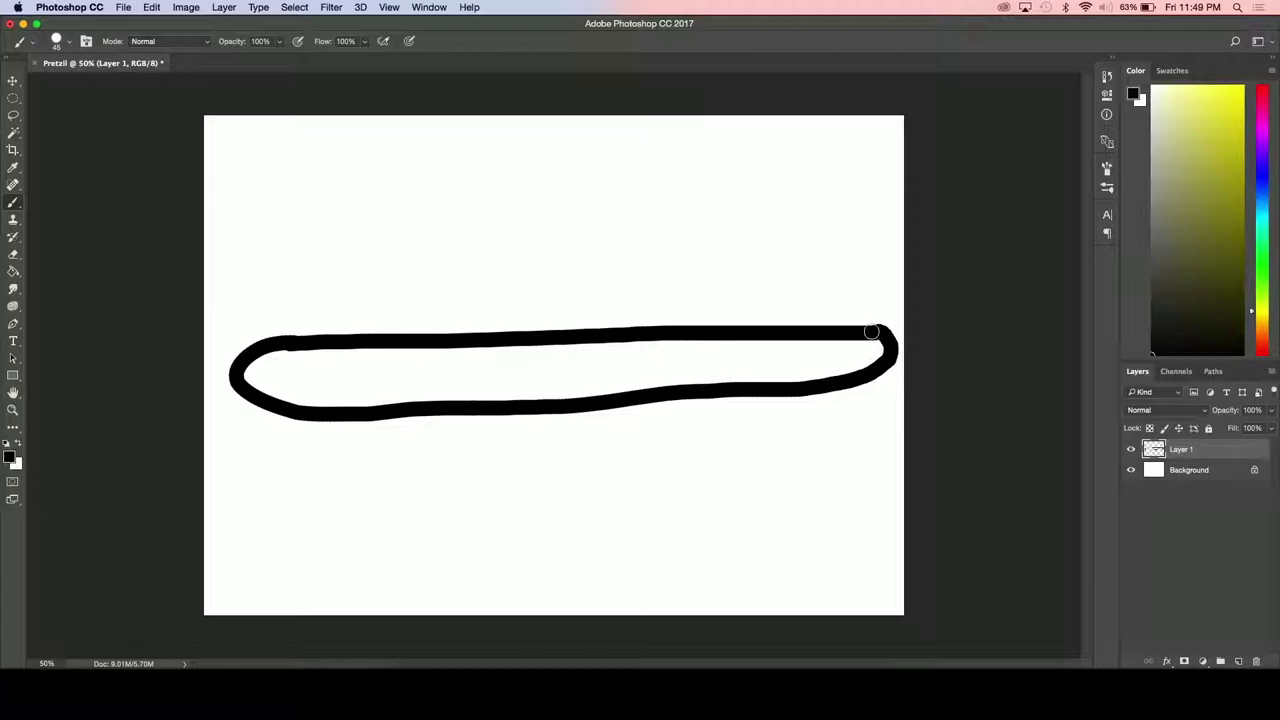
{"action": "key", "text": "super+z"}
{"action": "key", "text": "super+z"}
Choose a golden-brown foreground colour with an orange hue and fill the inside of the long outline
{"action": "left_click_drag", "start_coordinate": [1264, 311], "coordinate": [1262, 322]}
{"action": "left_click_drag", "start_coordinate": [1243, 264], "coordinate": [1246, 195]}
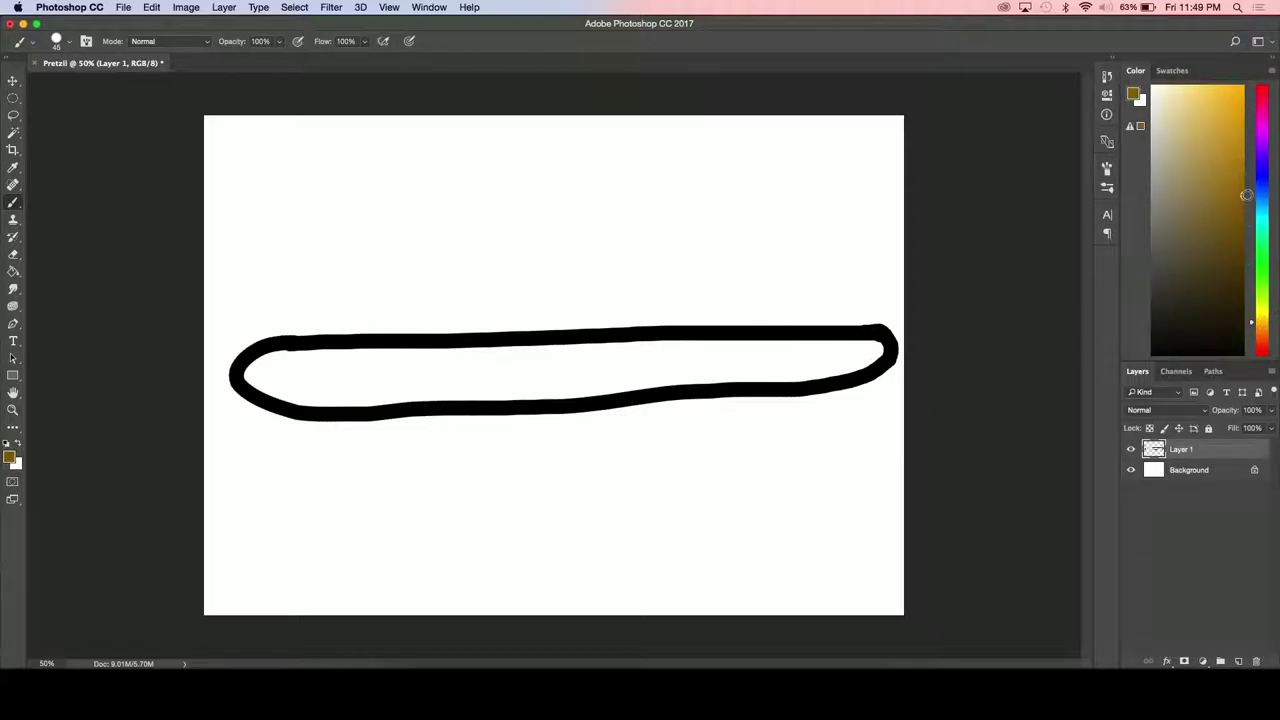
{"action": "left_click", "coordinate": [13, 271]}
{"action": "left_click", "coordinate": [431, 370]}
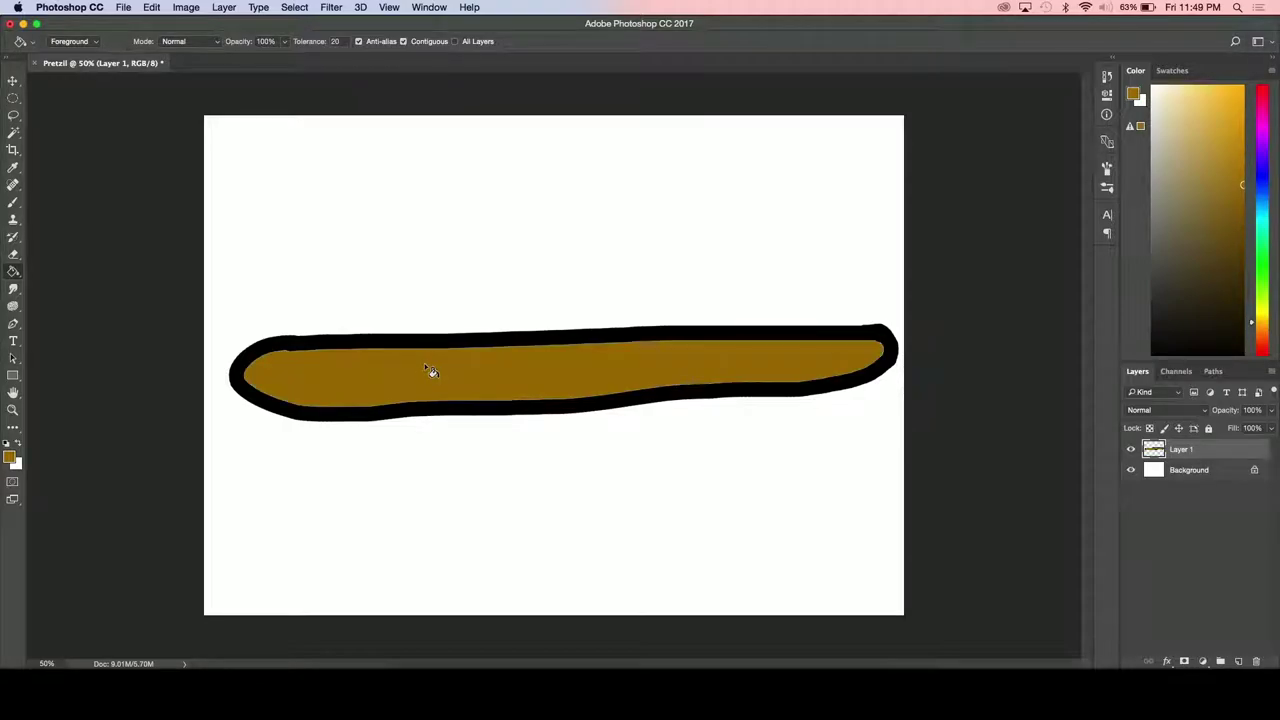
Try Puppet Warp on the brown stick, cancel it and delete the stick's layer
{"action": "left_click", "coordinate": [123, 7]}
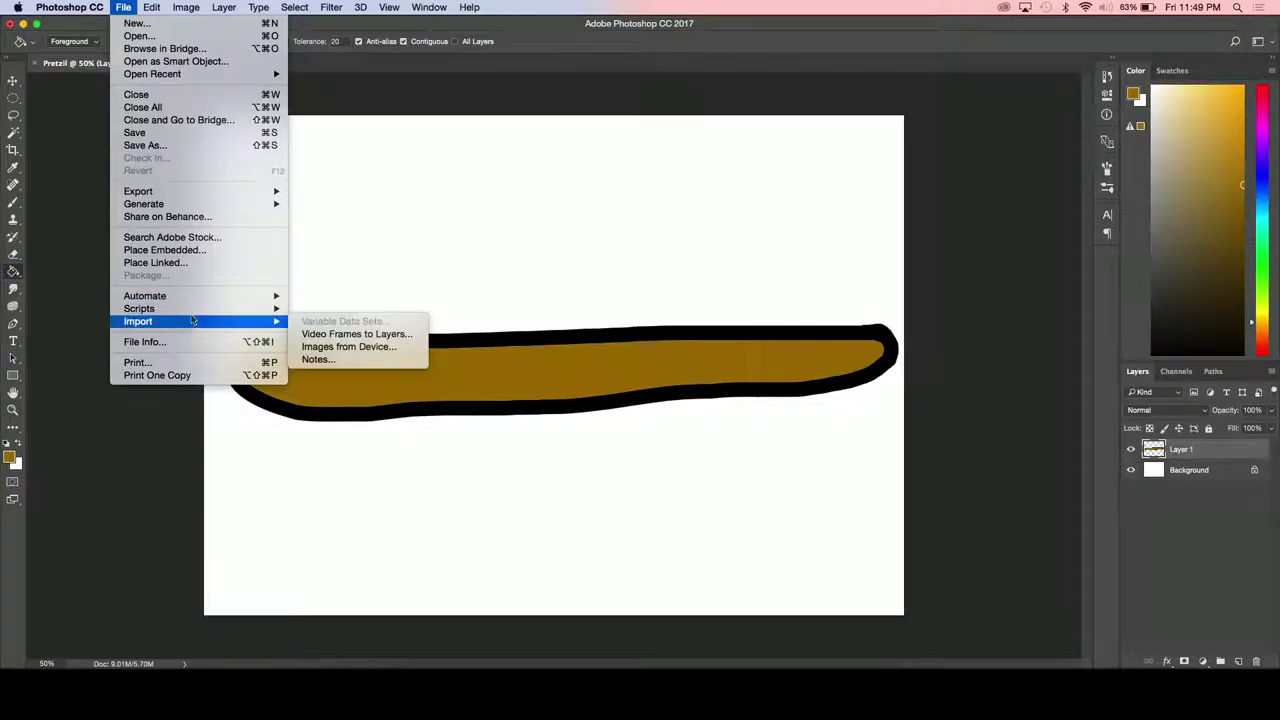
{"action": "mouse_move", "coordinate": [151, 7]}
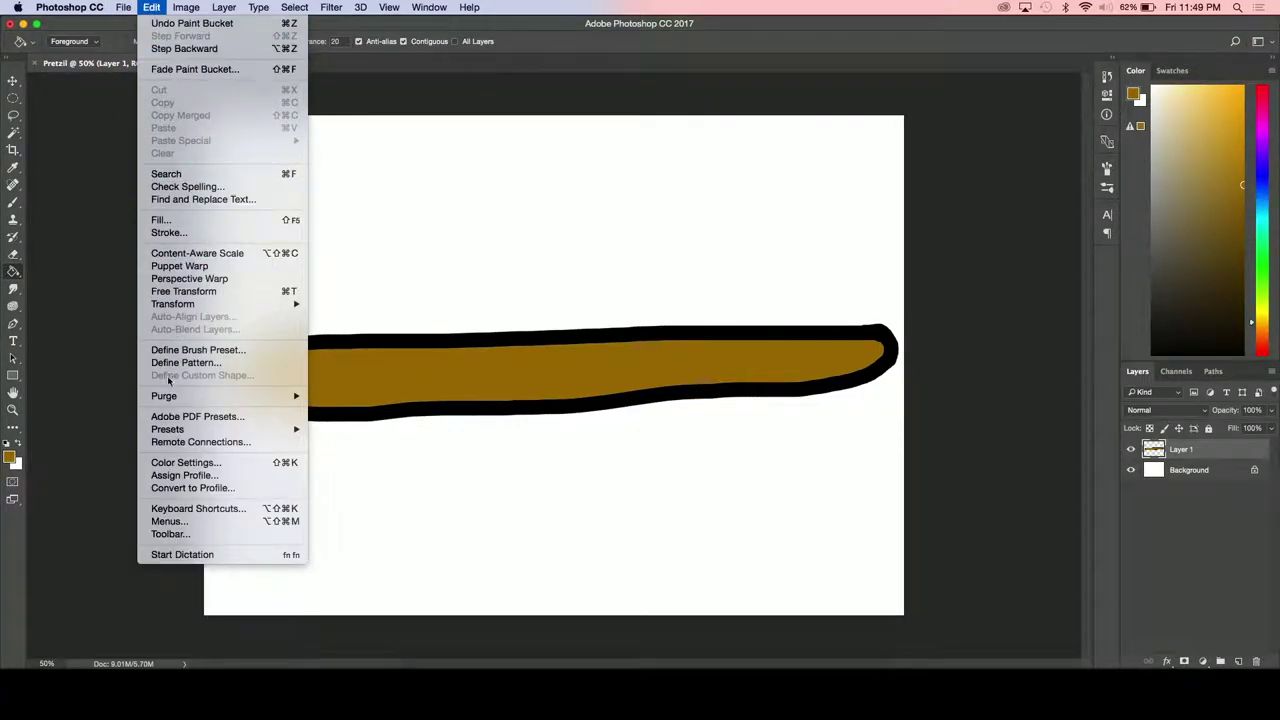
{"action": "mouse_move", "coordinate": [188, 431]}
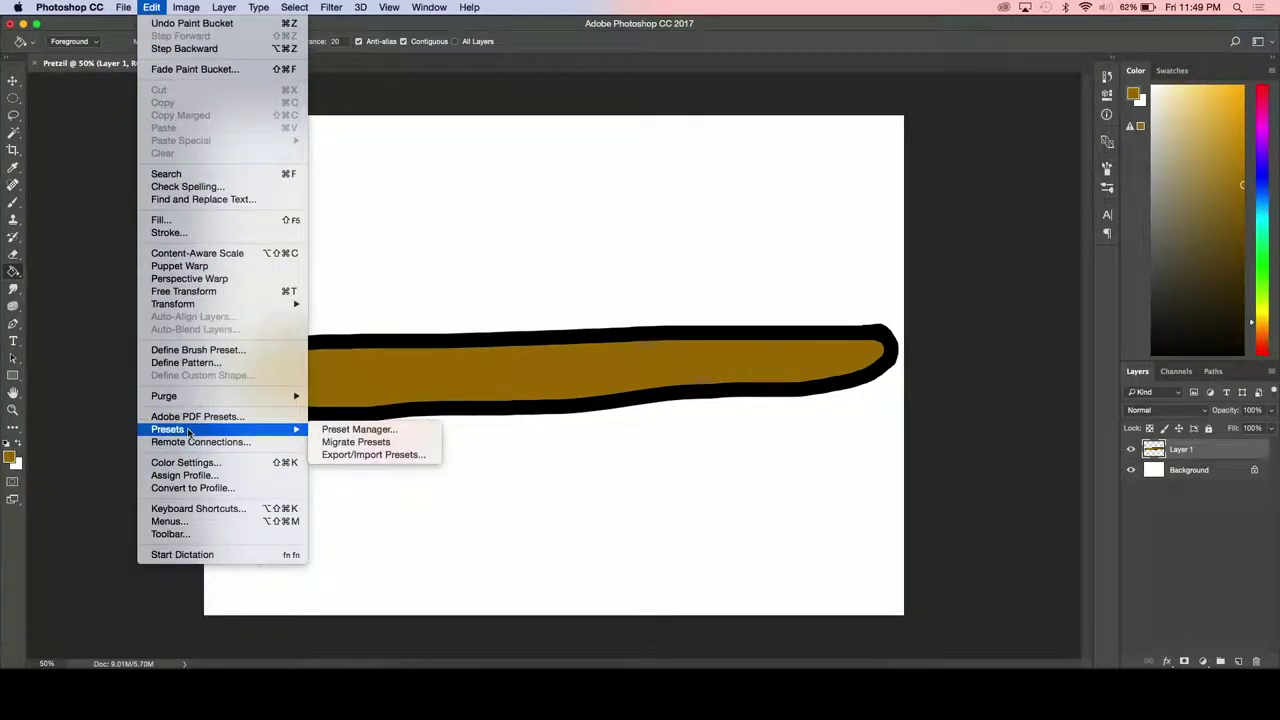
{"action": "left_click", "coordinate": [186, 266]}
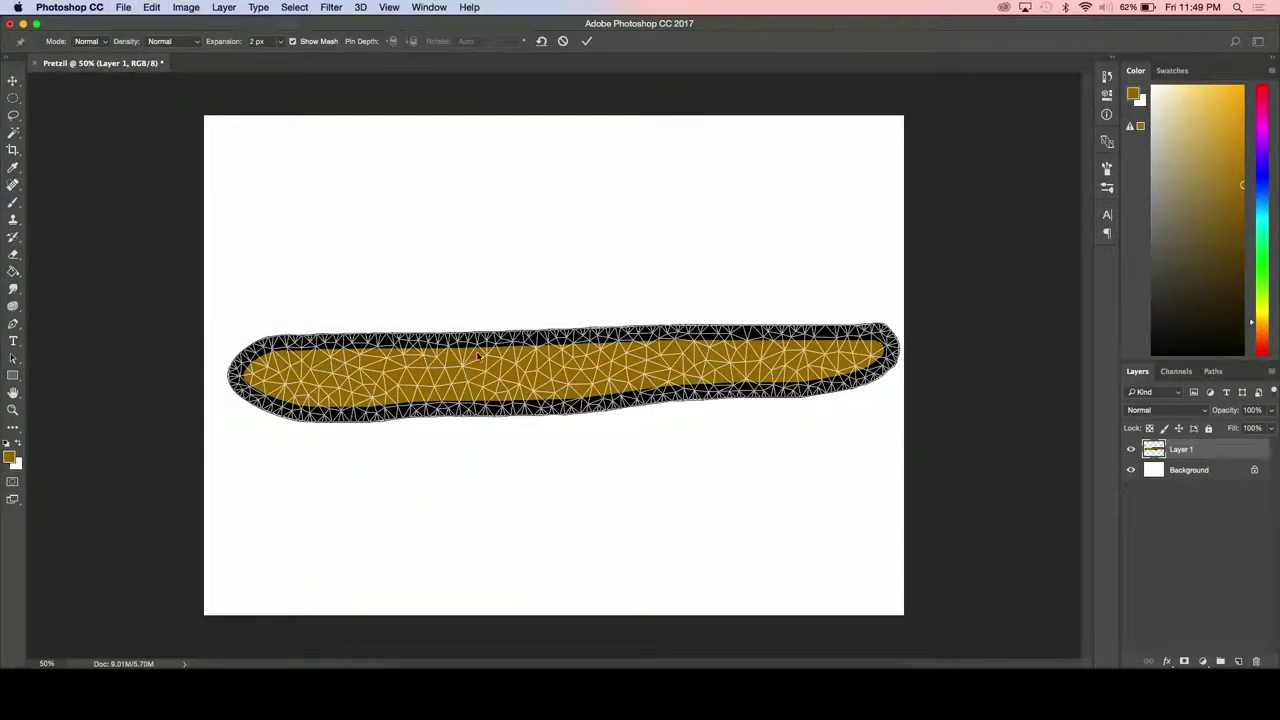
{"action": "key", "text": "Escape"}
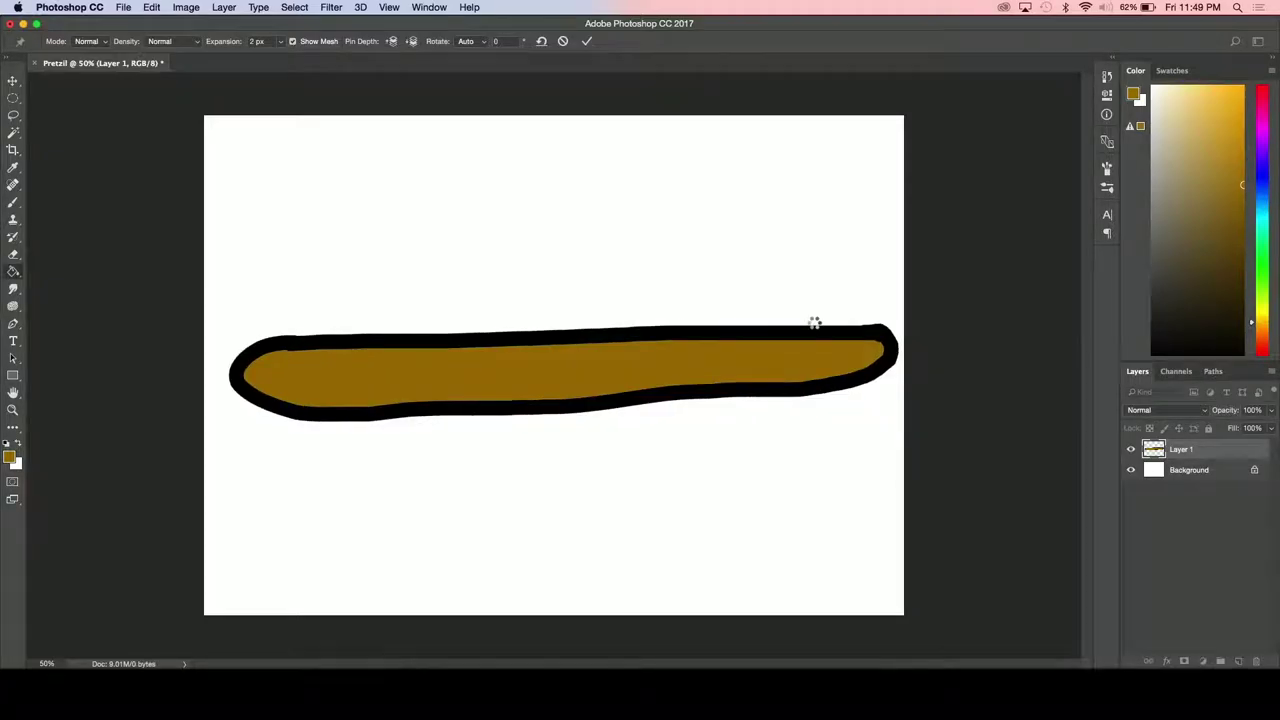
{"action": "key", "text": "Delete"}
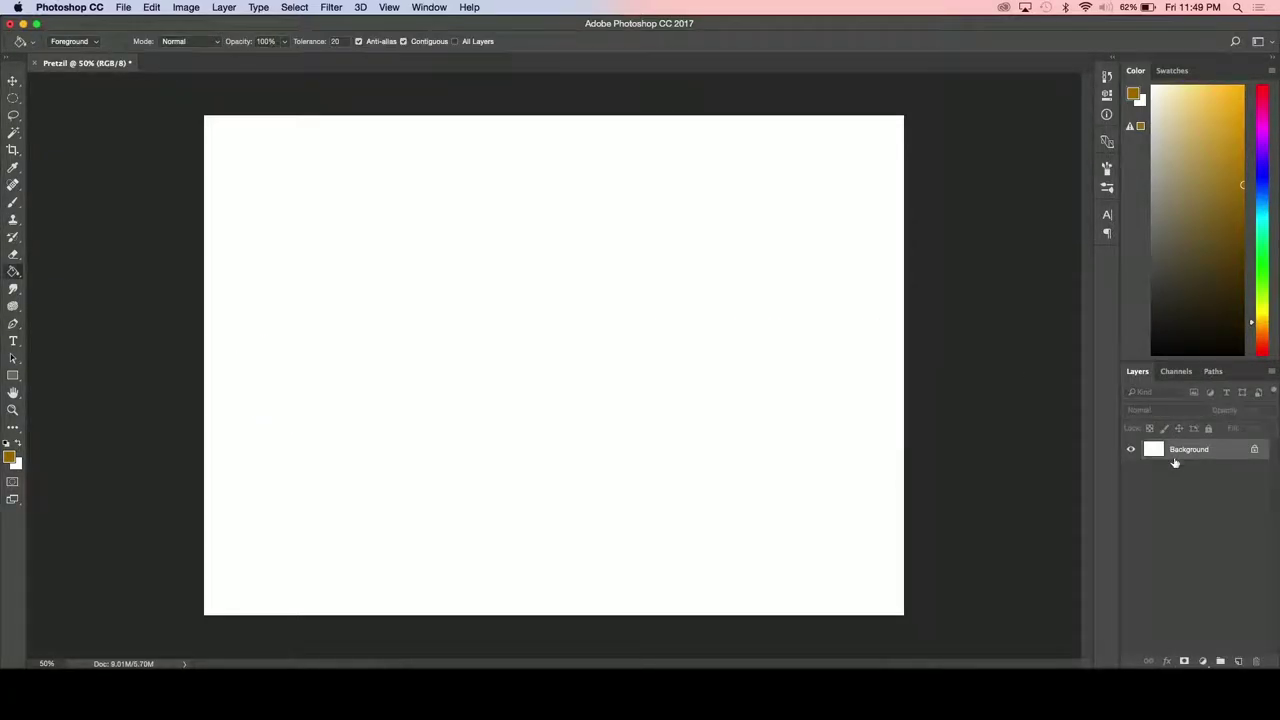
On a new layer, paint a closed black C-shaped outline for the pretzel's left loop
{"action": "left_click", "coordinate": [1240, 659]}
{"action": "key", "text": "d"}
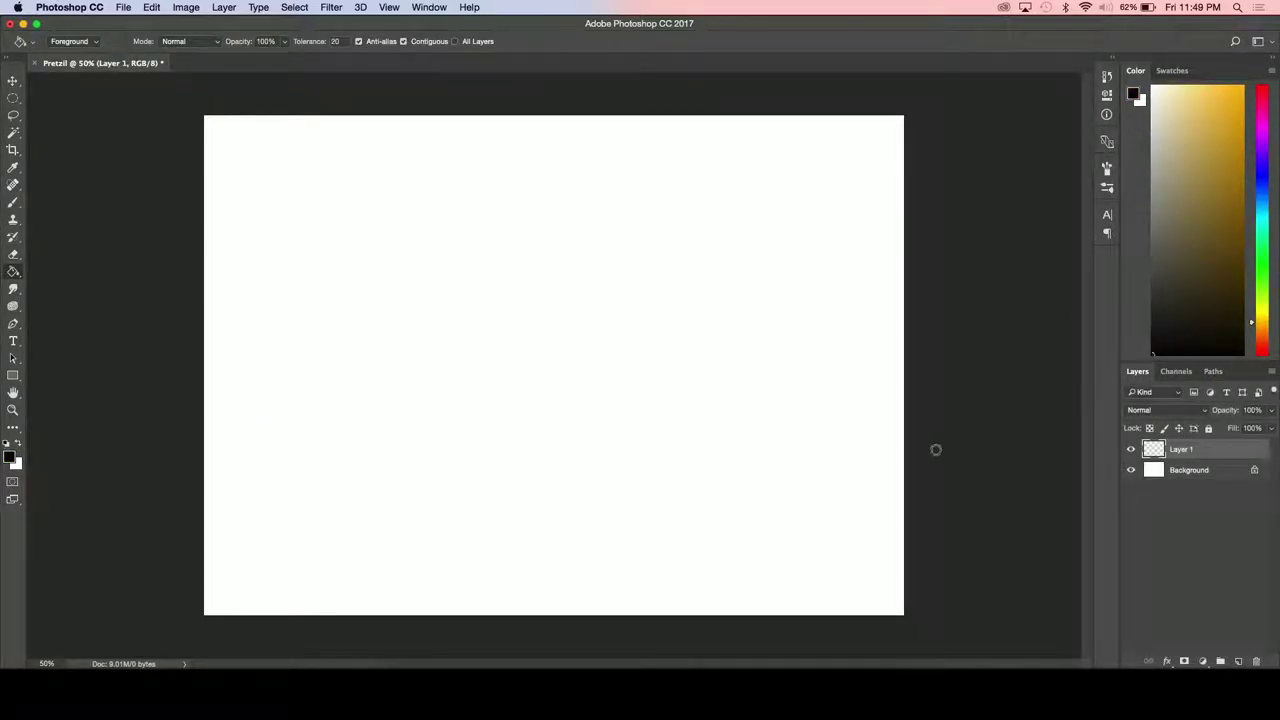
{"action": "left_click", "coordinate": [13, 201]}
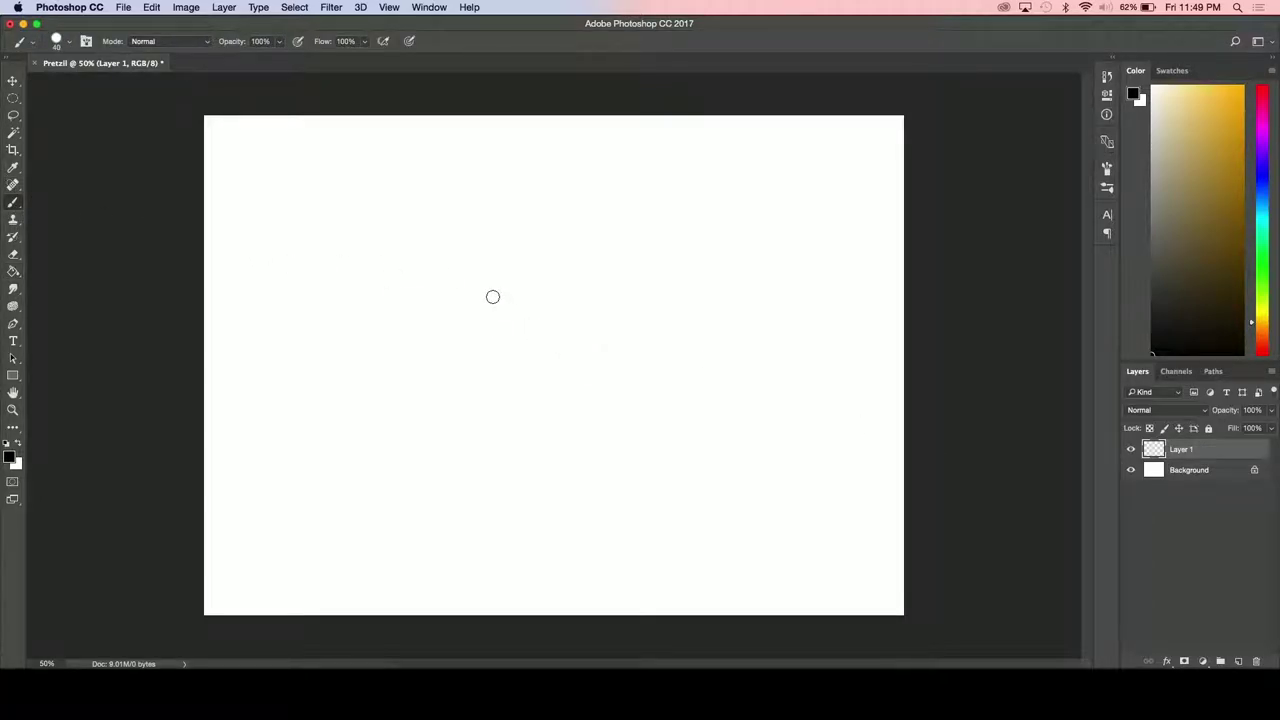
{"action": "mouse_move", "coordinate": [492, 297]}
{"action": "left_mouse_down"}
{"action": "mouse_move", "coordinate": [381, 306]}
{"action": "mouse_move", "coordinate": [450, 357]}
{"action": "left_mouse_up"}
{"action": "mouse_move", "coordinate": [543, 282]}
{"action": "left_mouse_down"}
{"action": "mouse_move", "coordinate": [460, 221]}
{"action": "mouse_move", "coordinate": [387, 218]}
{"action": "mouse_move", "coordinate": [338, 280]}
{"action": "mouse_move", "coordinate": [341, 348]}
{"action": "mouse_move", "coordinate": [390, 398]}
{"action": "mouse_move", "coordinate": [431, 400]}
{"action": "mouse_move", "coordinate": [455, 349]}
{"action": "left_mouse_up"}
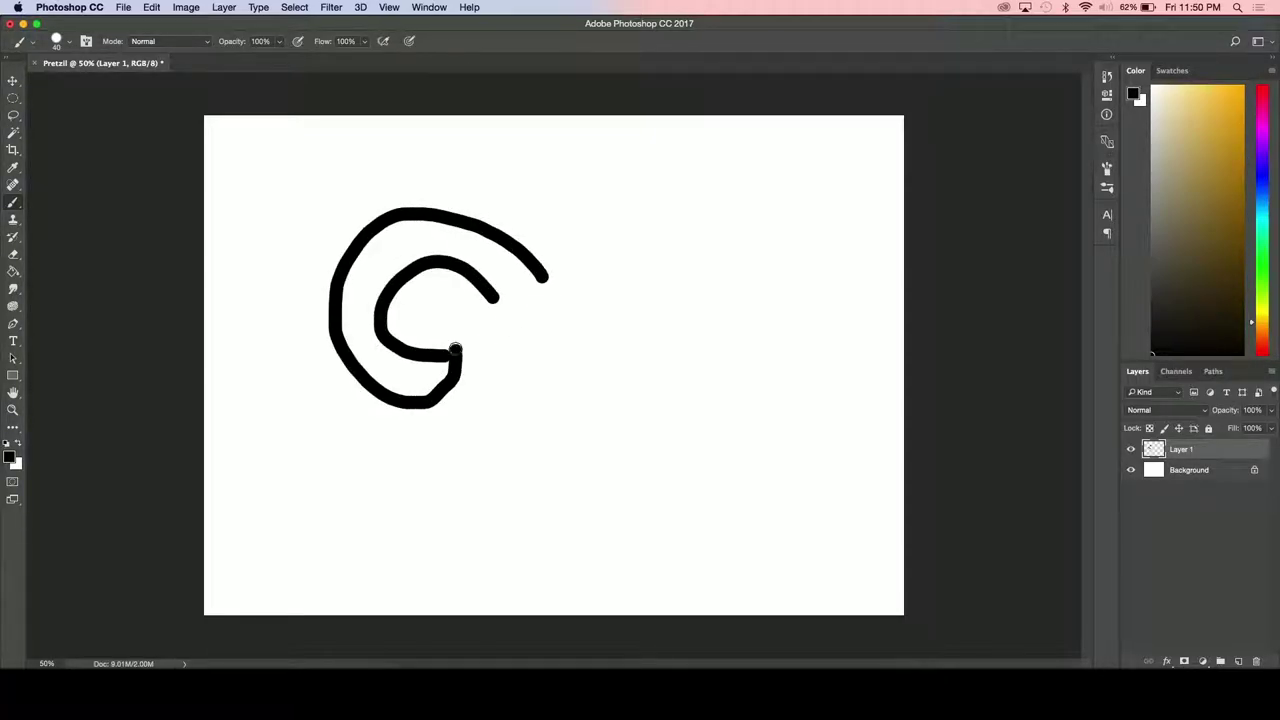
{"action": "left_click_drag", "start_coordinate": [494, 303], "coordinate": [538, 287]}
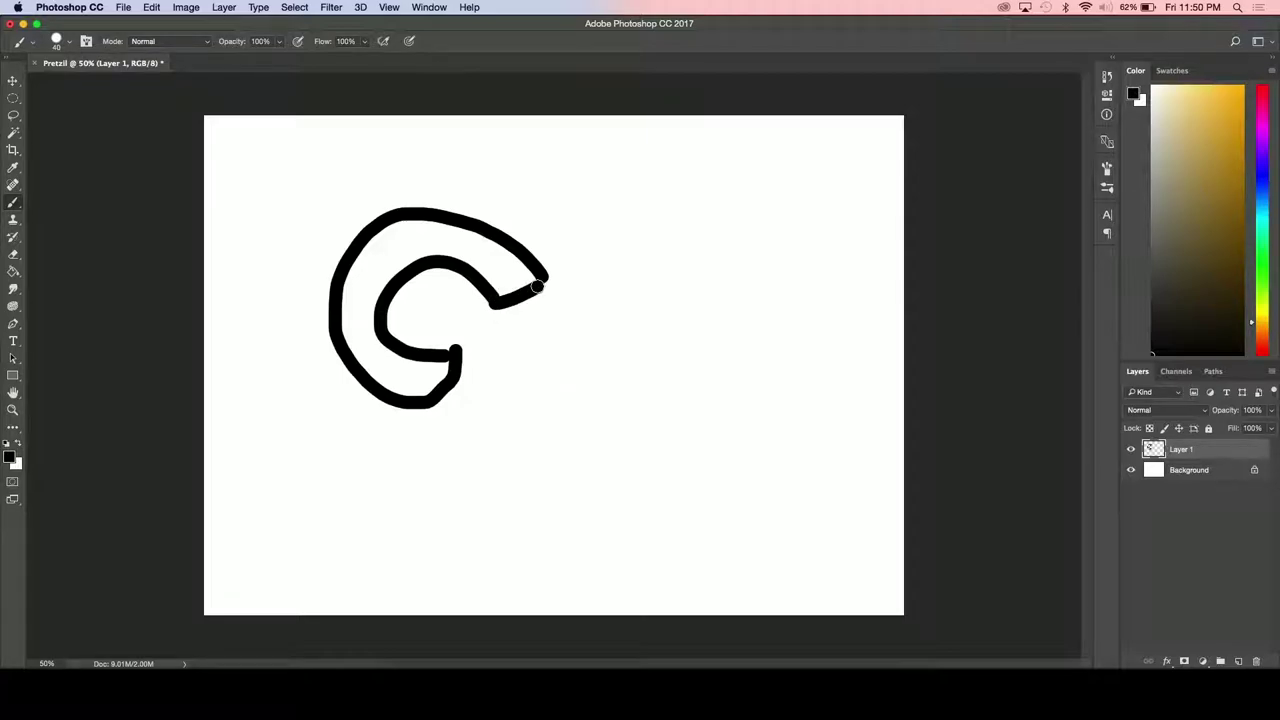
Fill the C-shaped loop with a golden-brown colour
{"action": "left_click", "coordinate": [1242, 177]}
{"action": "left_click", "coordinate": [14, 273]}
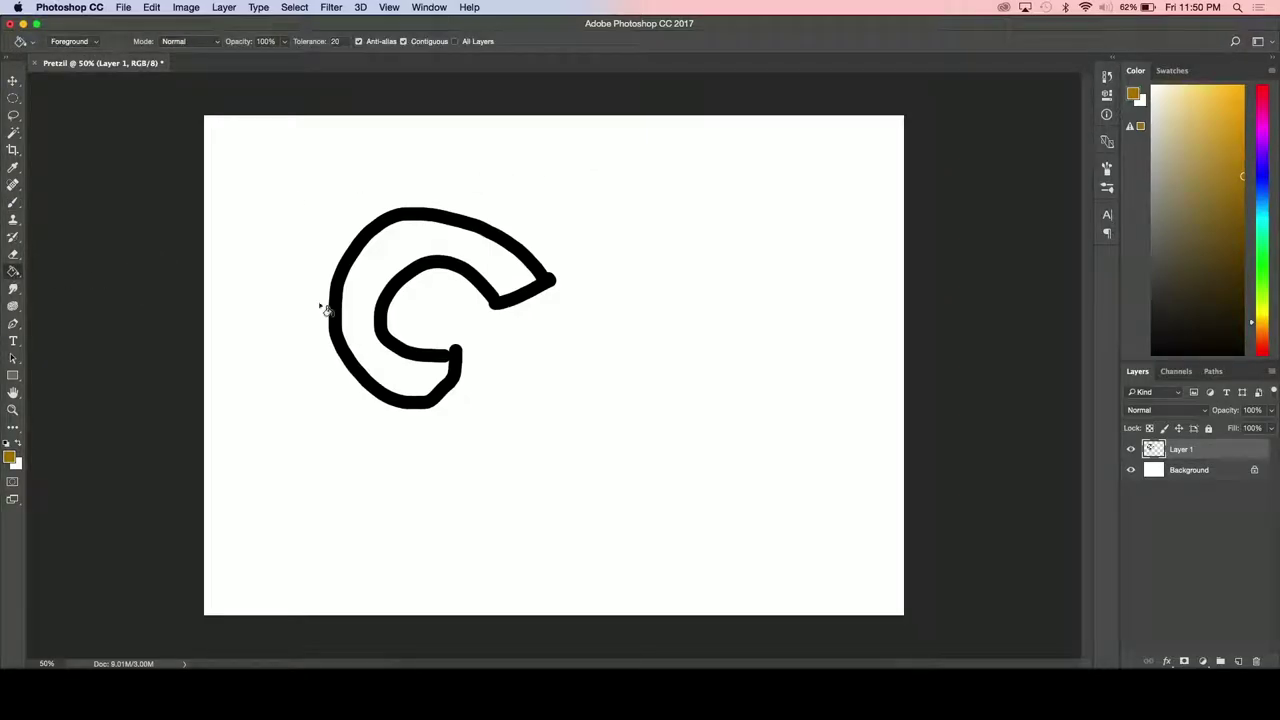
{"action": "left_click", "coordinate": [383, 306]}
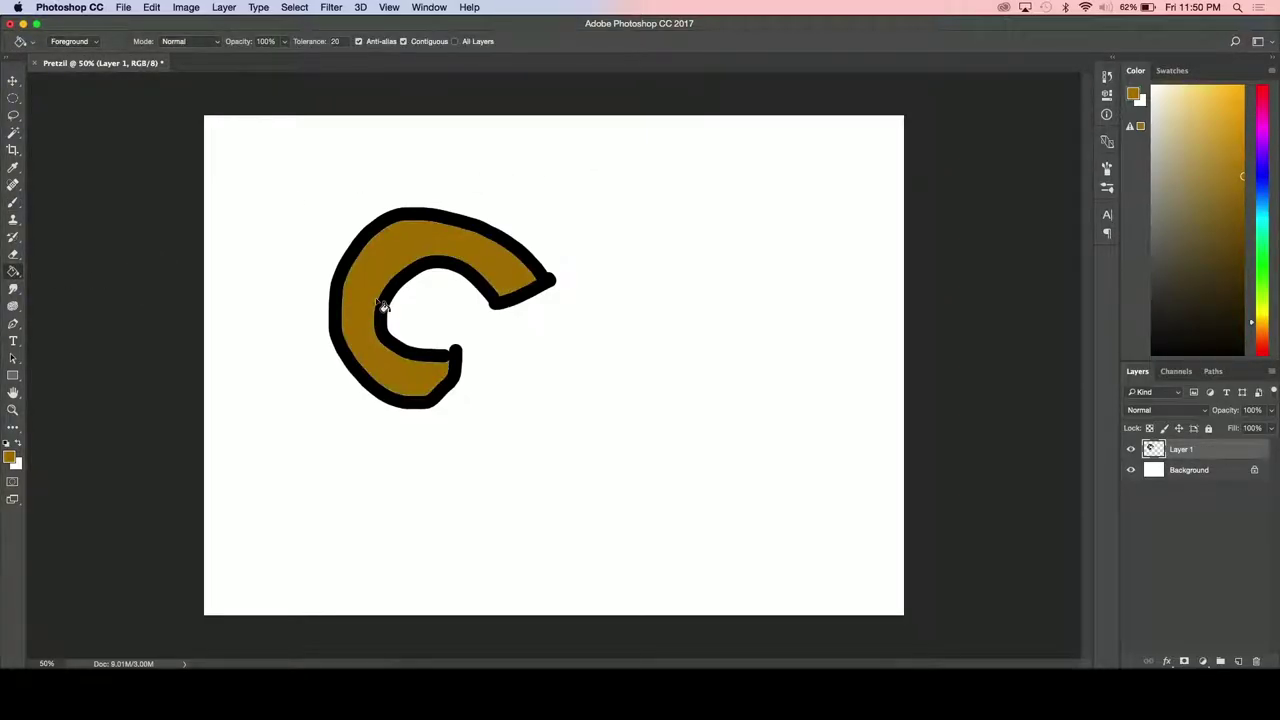
Duplicate the brown loop, flip the copy horizontally and place it to the right so the two loops meet in the middle
{"action": "key", "text": "super+v"}
{"action": "key", "text": "super+t"}
{"action": "right_click", "coordinate": [503, 327]}
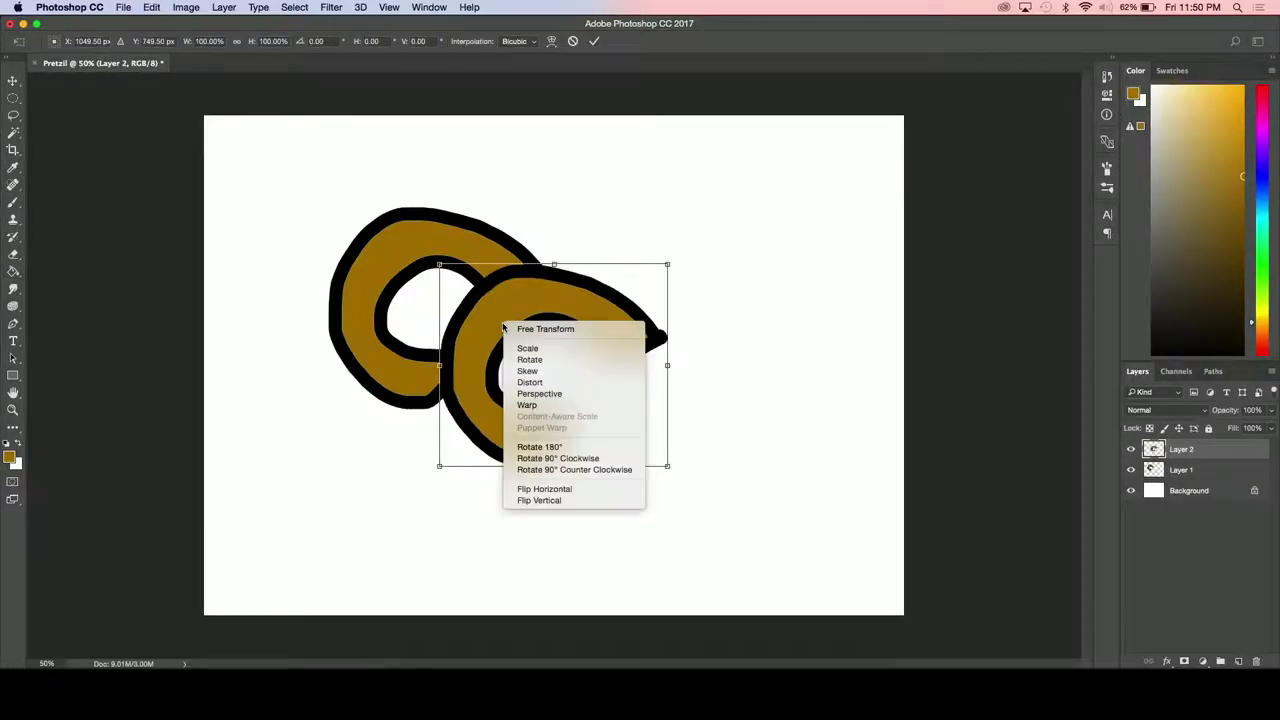
{"action": "left_click", "coordinate": [555, 489]}
{"action": "mouse_move", "coordinate": [592, 297]}
{"action": "left_mouse_down"}
{"action": "mouse_move", "coordinate": [695, 260]}
{"action": "mouse_move", "coordinate": [694, 244]}
{"action": "left_mouse_up"}
{"action": "key", "text": "Return"}
{"action": "key", "text": "g"}
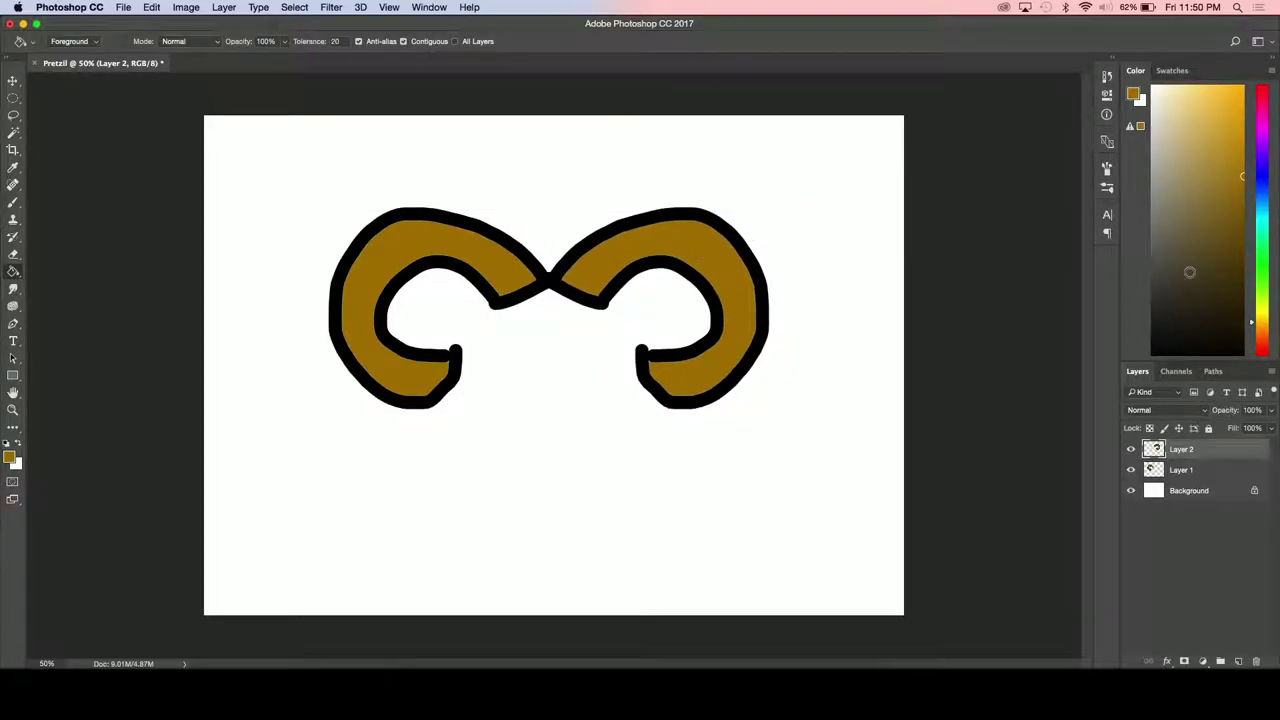
On a new layer, paint a closed black strand outline running from the loops' meeting point down to the lower left
{"action": "key", "text": "d"}
{"action": "left_click", "coordinate": [1238, 662]}
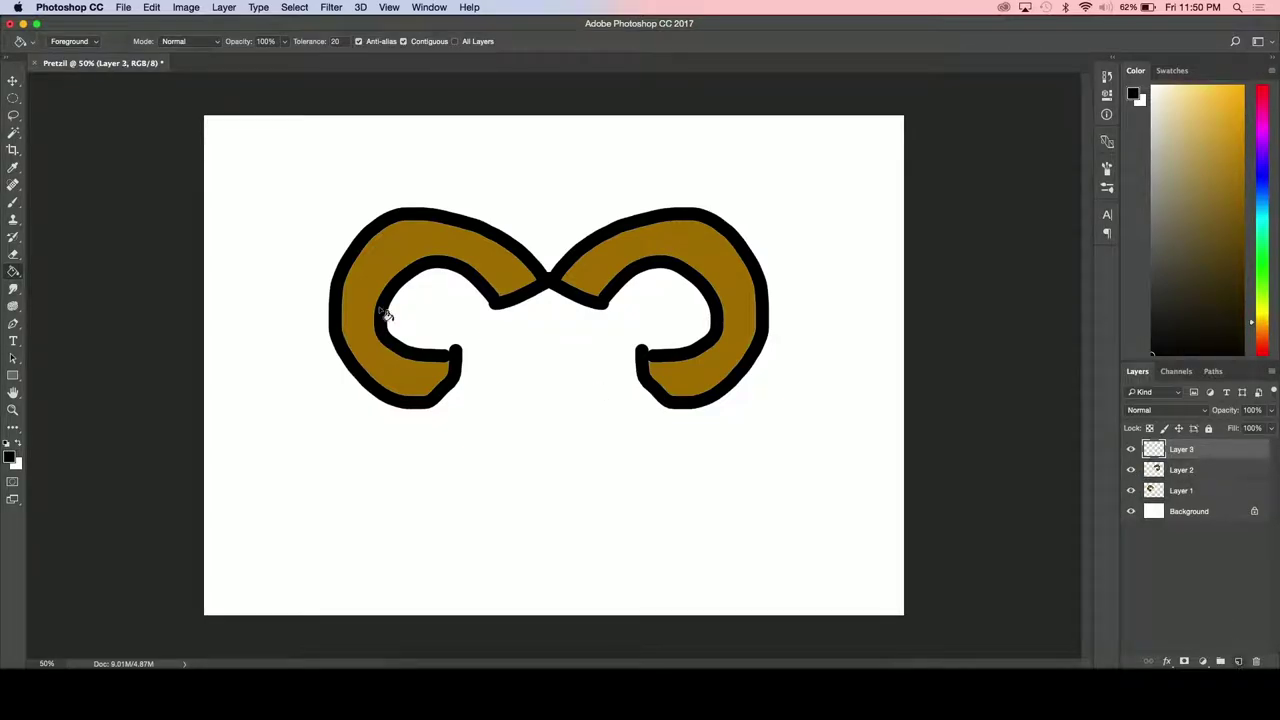
{"action": "left_click", "coordinate": [15, 203]}
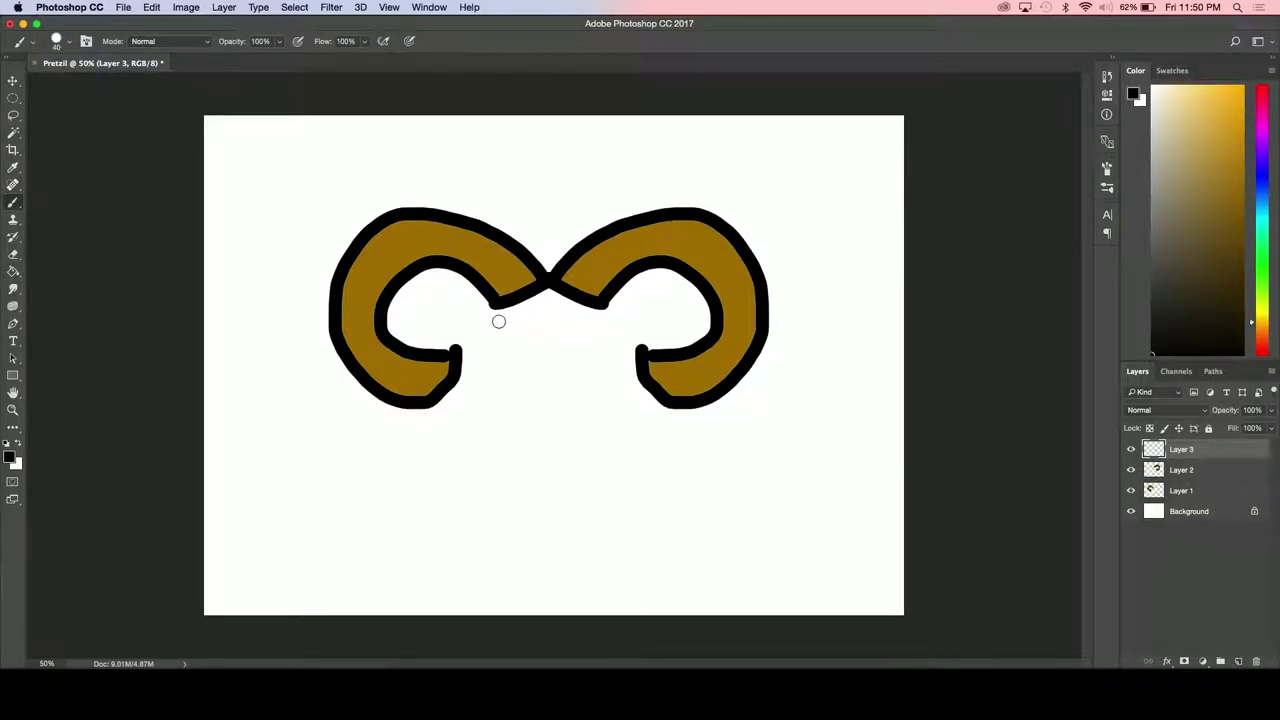
{"action": "mouse_move", "coordinate": [547, 273]}
{"action": "left_mouse_down"}
{"action": "mouse_move", "coordinate": [518, 401]}
{"action": "mouse_move", "coordinate": [429, 478]}
{"action": "mouse_move", "coordinate": [396, 456]}
{"action": "mouse_move", "coordinate": [429, 390]}
{"action": "mouse_move", "coordinate": [547, 271]}
{"action": "left_mouse_up"}
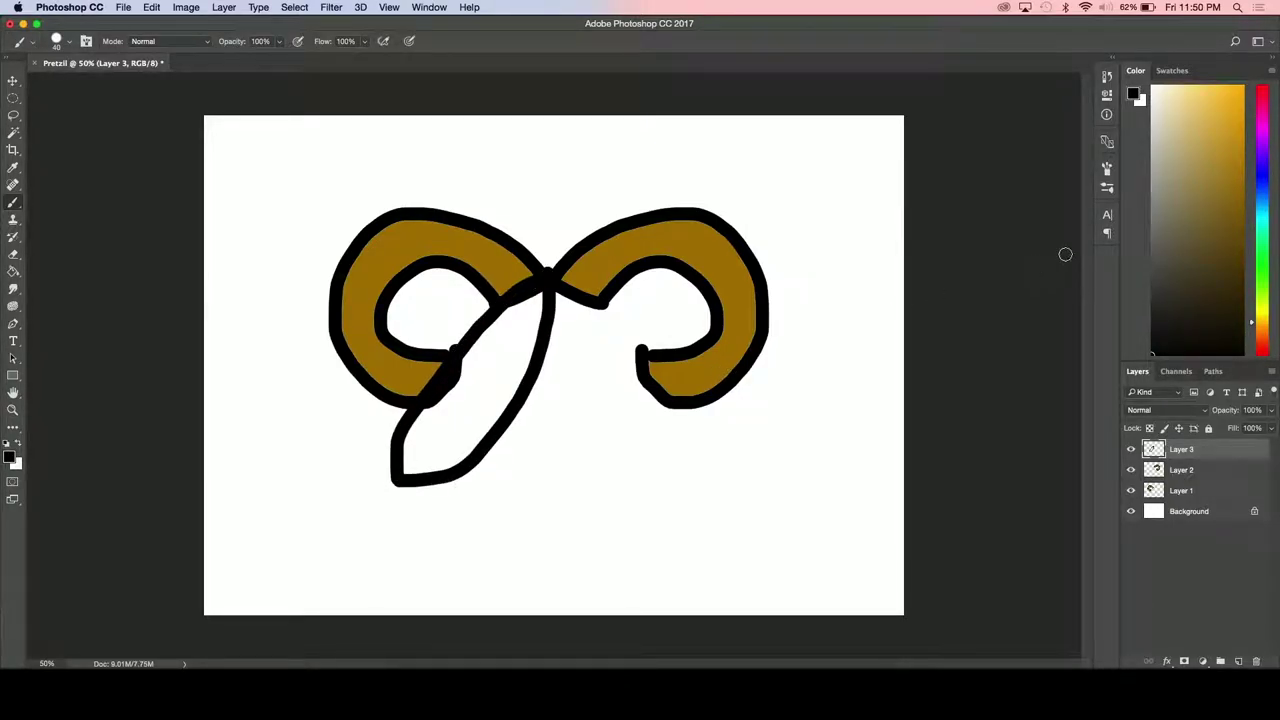
Sample the loop's brown and fill the diagonal strand with it
{"action": "left_click", "coordinate": [13, 168]}
{"action": "left_click", "coordinate": [420, 255]}
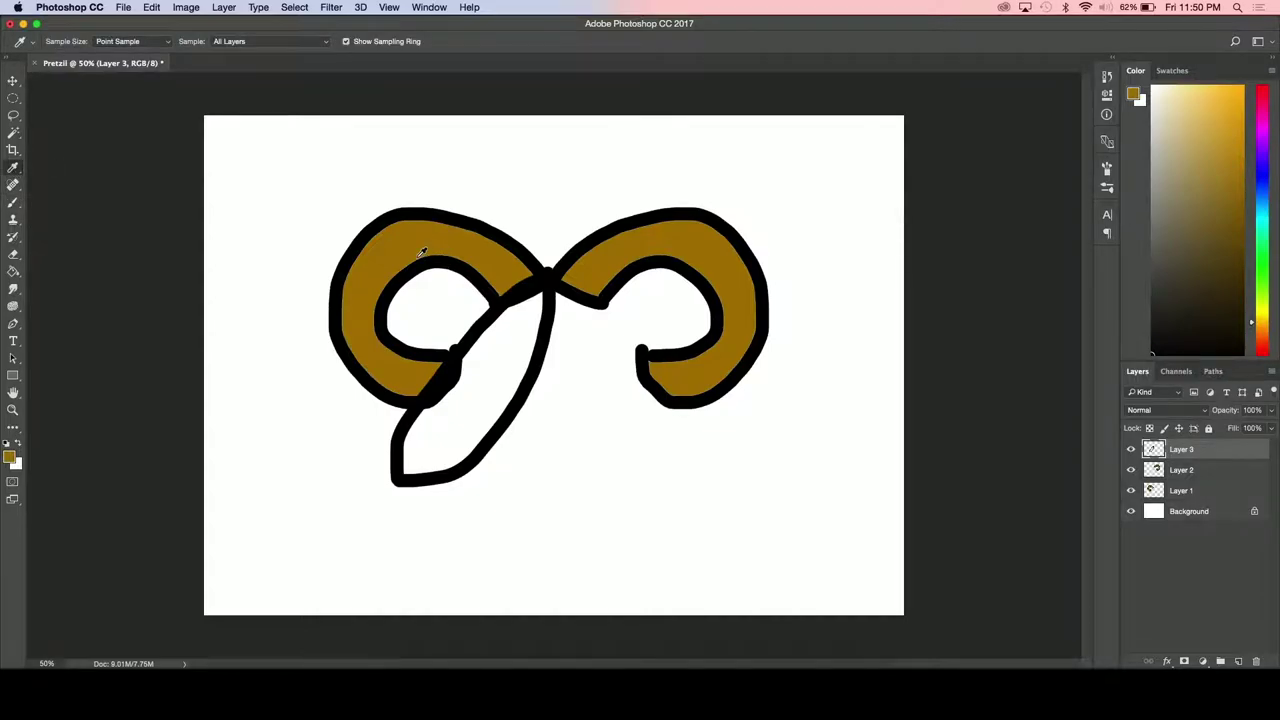
{"action": "left_click", "coordinate": [13, 271]}
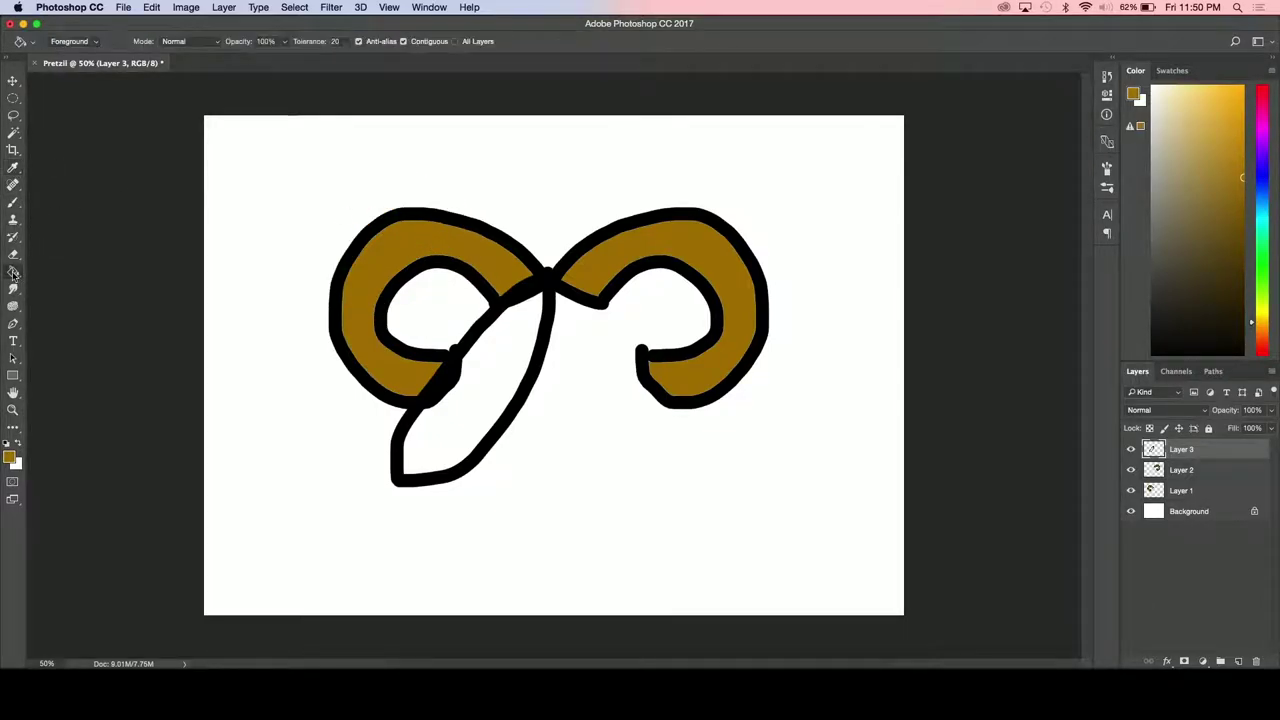
{"action": "left_click", "coordinate": [490, 356]}
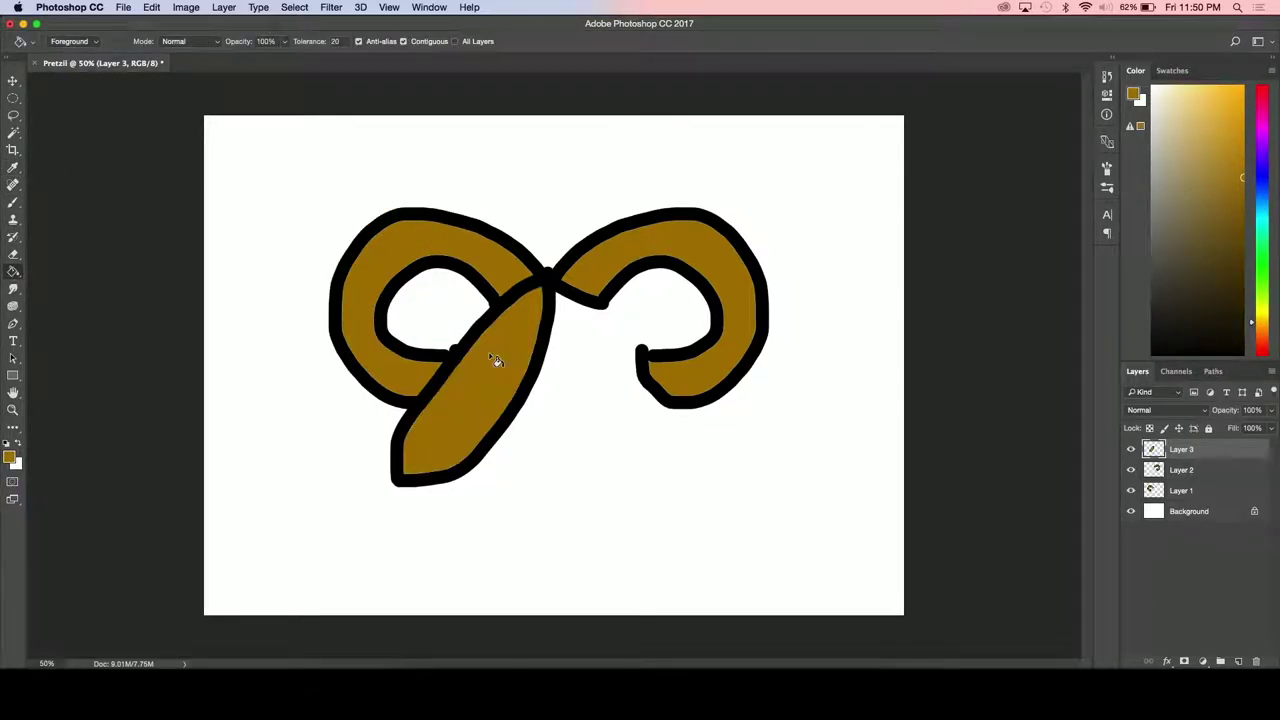
Duplicate the diagonal strand, flip the copy horizontally and position it as the mirrored right strand
{"action": "left_click", "coordinate": [670, 390]}
{"action": "key", "text": "super+v"}
{"action": "key", "text": "super+t"}
{"action": "right_click", "coordinate": [585, 398]}
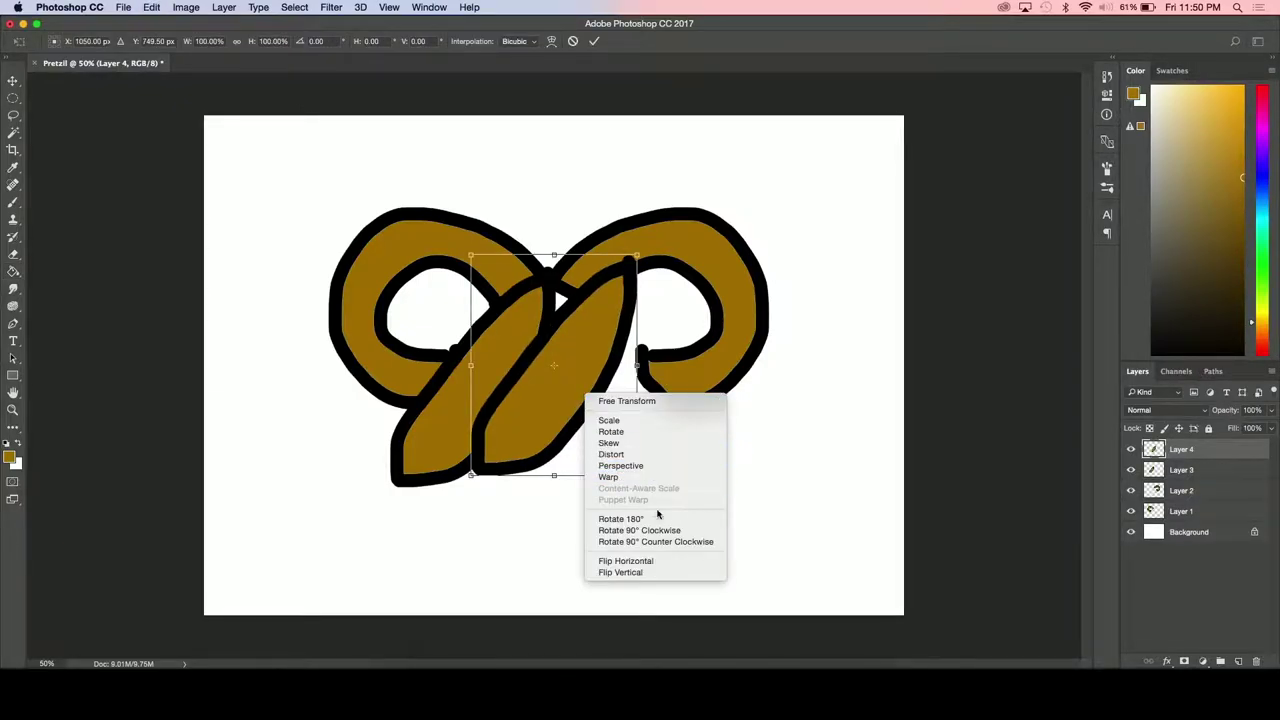
{"action": "left_click", "coordinate": [643, 563]}
{"action": "right_click", "coordinate": [582, 410]}
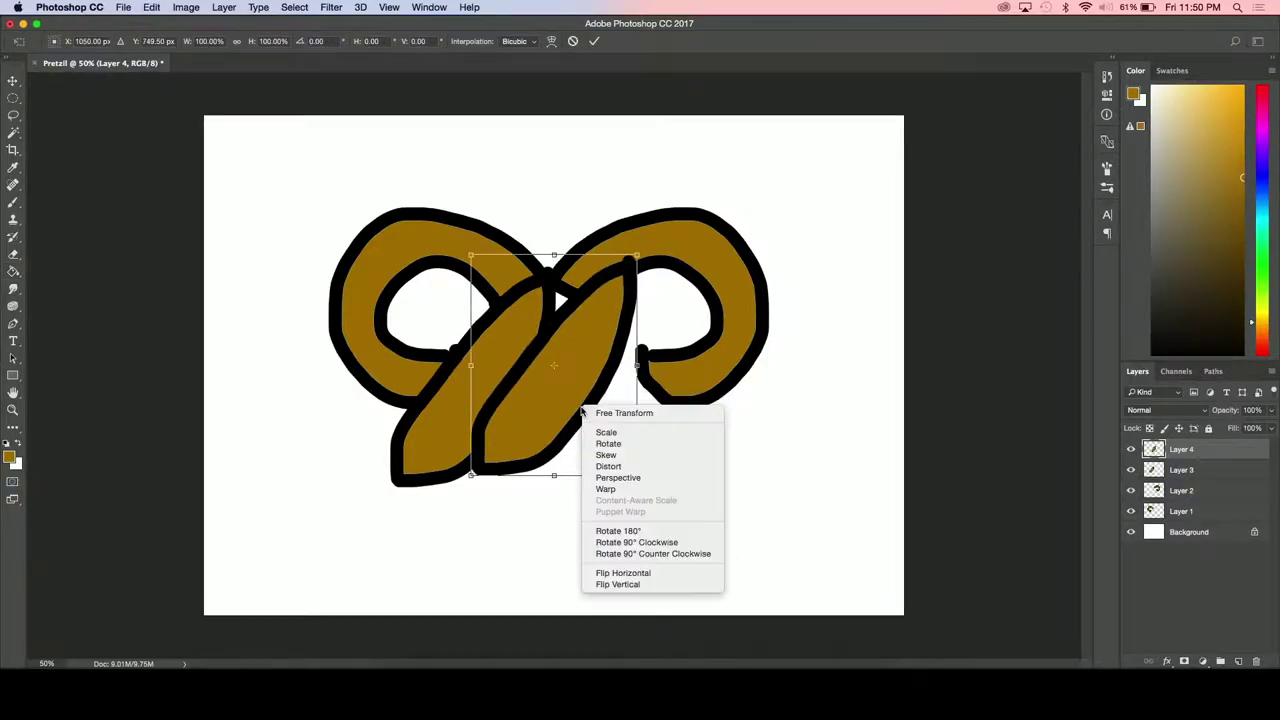
{"action": "left_click", "coordinate": [645, 573]}
{"action": "mouse_move", "coordinate": [541, 337]}
{"action": "left_mouse_down"}
{"action": "mouse_move", "coordinate": [601, 307]}
{"action": "mouse_move", "coordinate": [590, 314]}
{"action": "left_mouse_up"}
{"action": "key", "text": "Return"}
{"action": "key", "text": "g"}
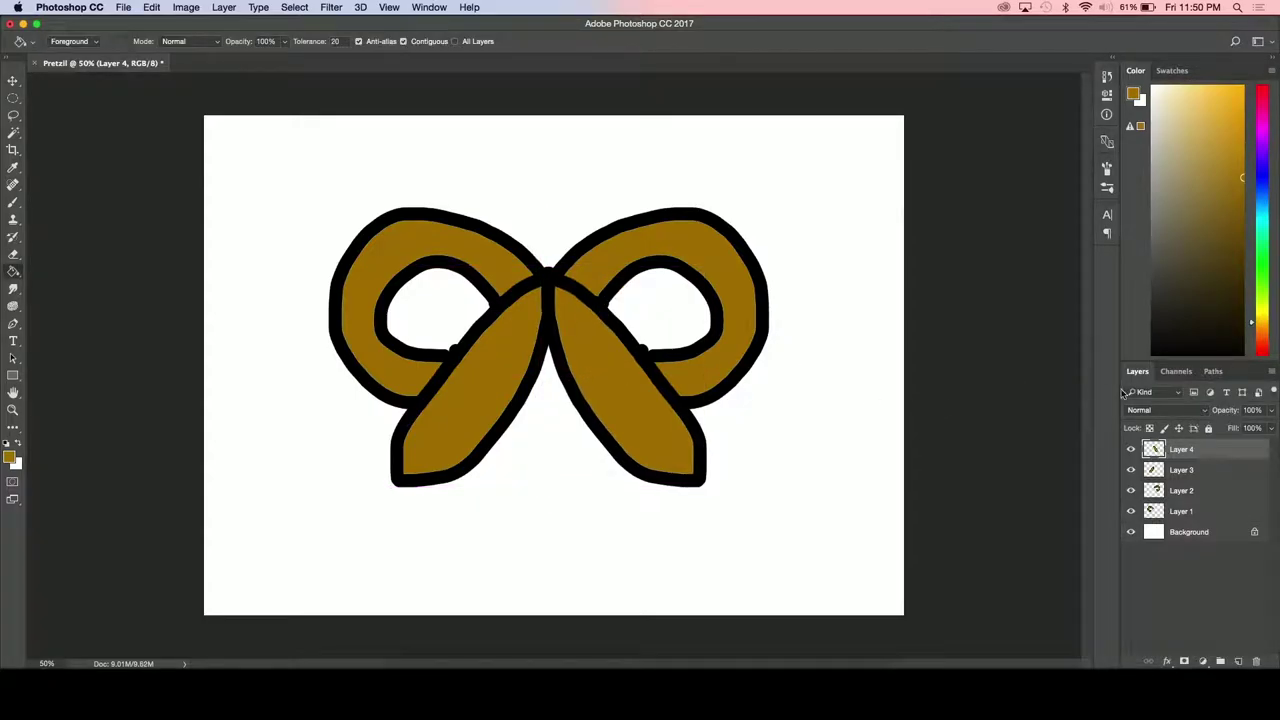
Move both strand layers, Layer 4 and Layer 3, beneath the two loop layers
{"action": "left_click_drag", "start_coordinate": [1176, 456], "coordinate": [1193, 505]}
{"action": "left_click", "coordinate": [1178, 452]}
{"action": "left_click", "coordinate": [1182, 474]}
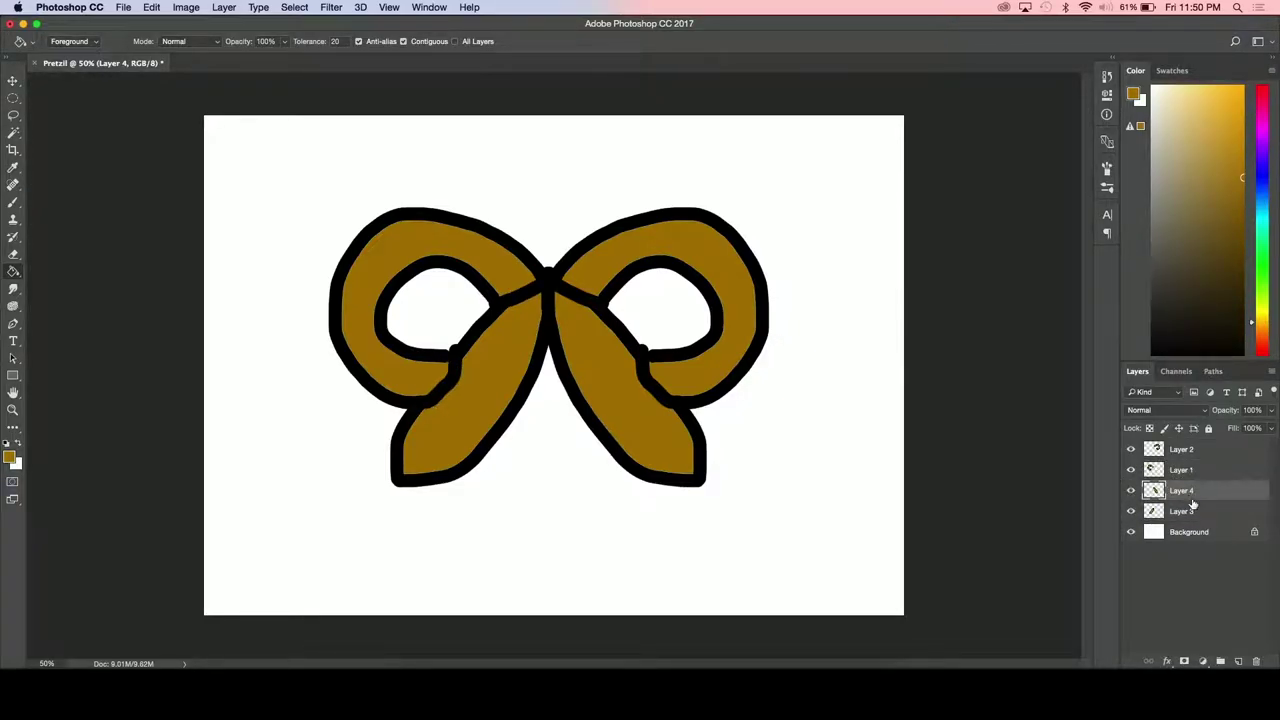
{"action": "right_click", "coordinate": [1175, 459]}
{"action": "left_click", "coordinate": [1060, 493]}
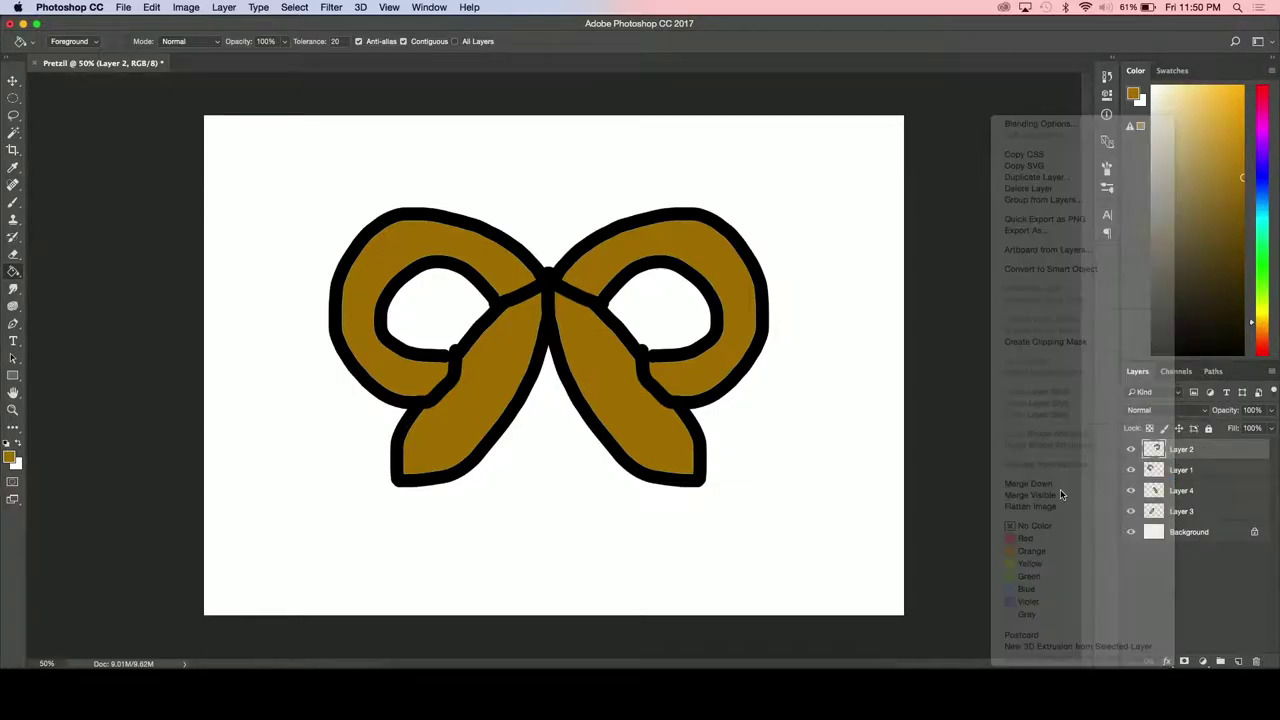
{"action": "key", "text": "super+z"}
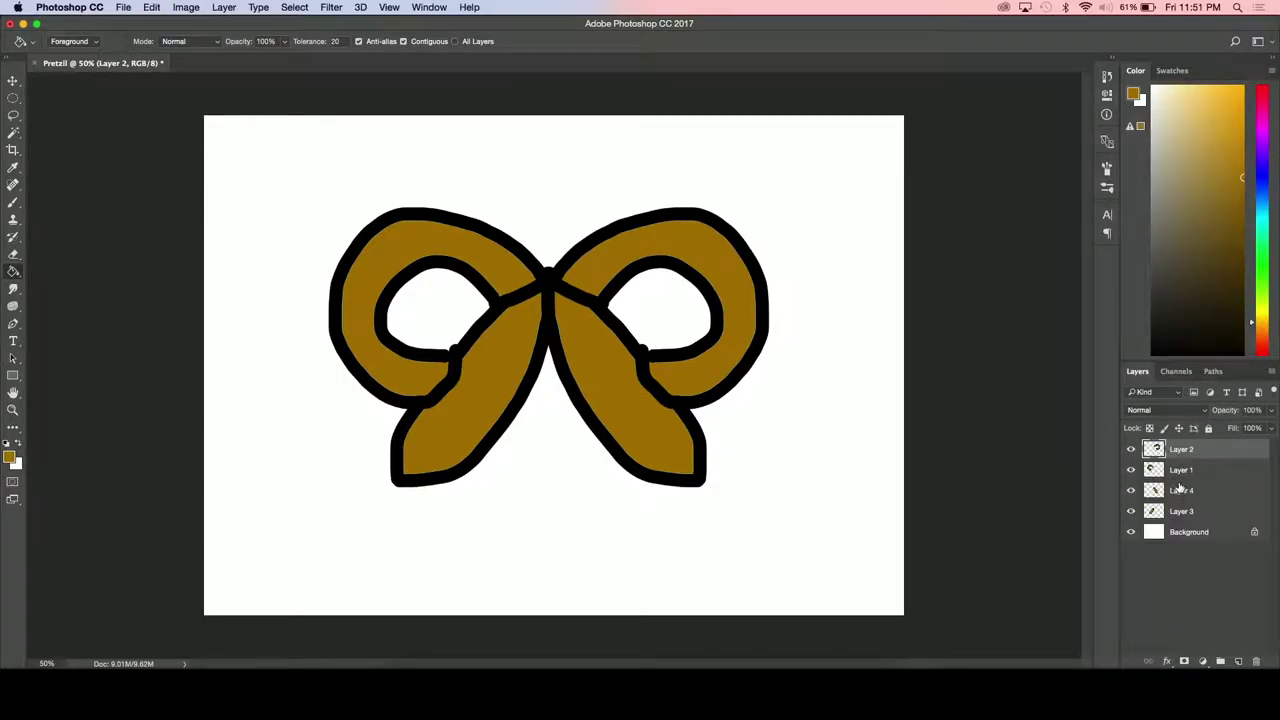
Merge the four pretzel layers, Layer 2 through Layer 3, into one layer separate from the Background
{"action": "left_click", "coordinate": [1184, 516], "text": "shift"}
{"action": "right_click", "coordinate": [1185, 515]}
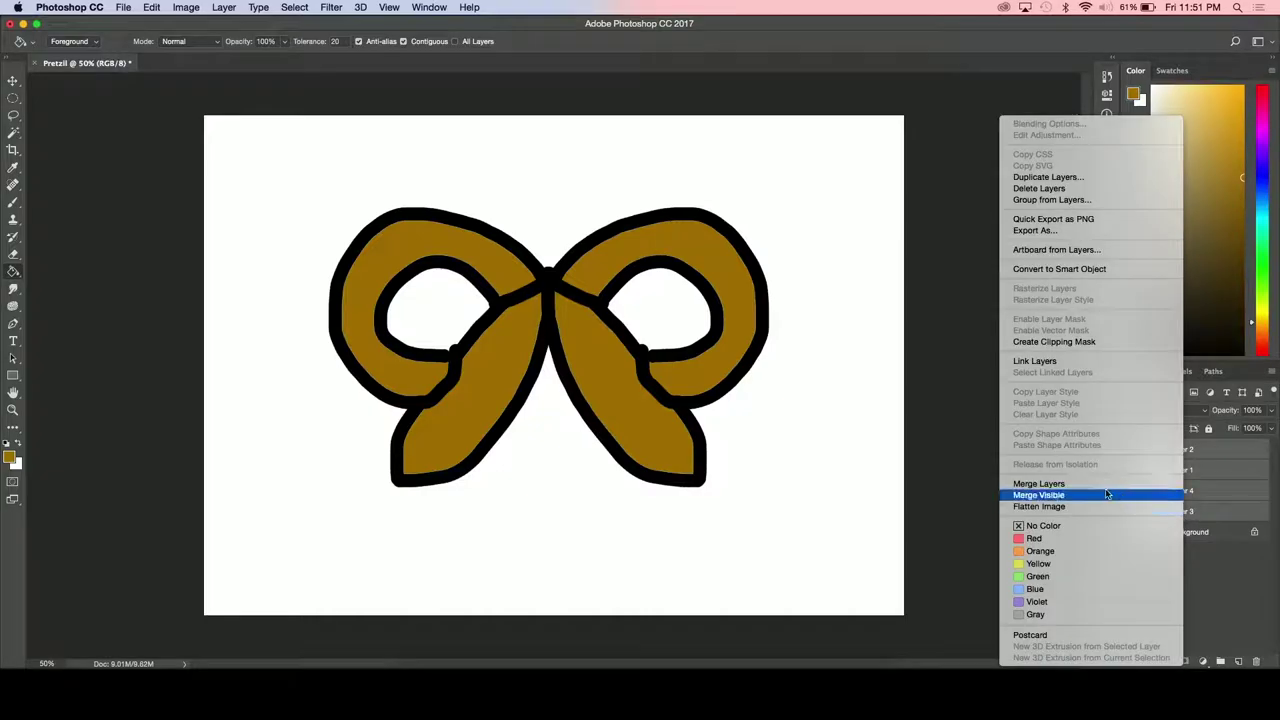
{"action": "left_click", "coordinate": [1084, 484]}
Paint brown over the black outline where the left loop's upper end crosses the left strand
{"action": "key", "text": "super+equal"}
{"action": "key", "text": "super+equal"}
{"action": "key", "text": "super+equal"}
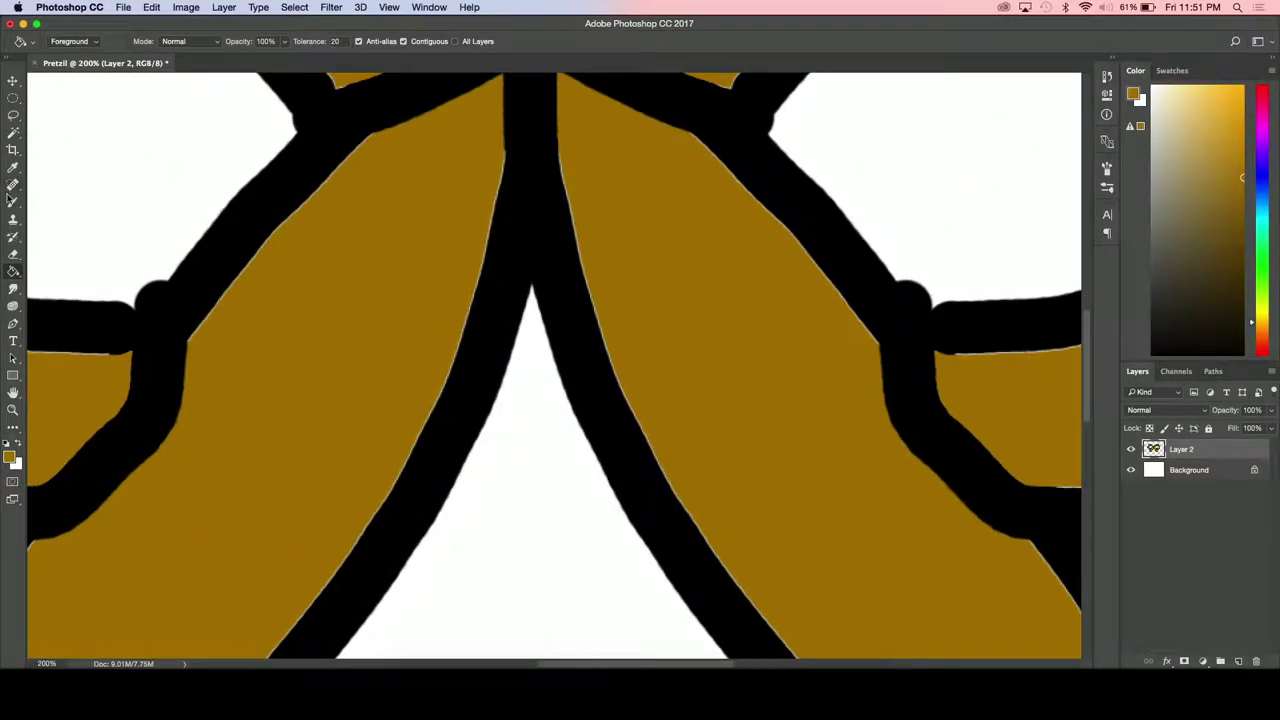
{"action": "left_click", "coordinate": [12, 202]}
{"action": "scroll", "coordinate": [280, 229], "scroll_direction": "up", "scroll_amount": 5}
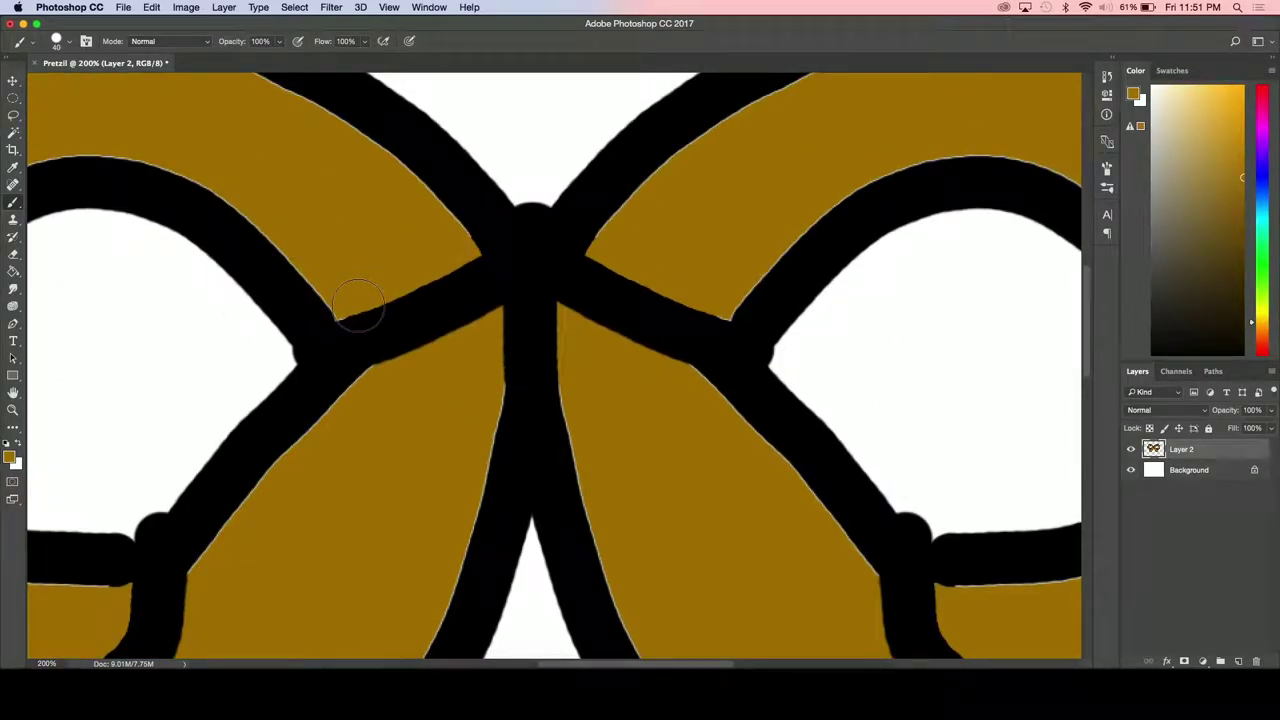
{"action": "left_click_drag", "start_coordinate": [357, 329], "coordinate": [362, 363]}
{"action": "mouse_move", "coordinate": [398, 315]}
{"action": "left_mouse_down"}
{"action": "mouse_move", "coordinate": [392, 406]}
{"action": "mouse_move", "coordinate": [411, 371]}
{"action": "mouse_move", "coordinate": [414, 290]}
{"action": "mouse_move", "coordinate": [414, 385]}
{"action": "mouse_move", "coordinate": [459, 267]}
{"action": "mouse_move", "coordinate": [474, 312]}
{"action": "mouse_move", "coordinate": [448, 298]}
{"action": "mouse_move", "coordinate": [443, 343]}
{"action": "left_mouse_up"}
Paint brown over the black outline separating the left loop's lower end from the left strand
{"action": "scroll", "coordinate": [437, 354], "scroll_direction": "down", "scroll_amount": 5}
{"action": "scroll", "coordinate": [437, 354], "scroll_direction": "left", "scroll_amount": 4}
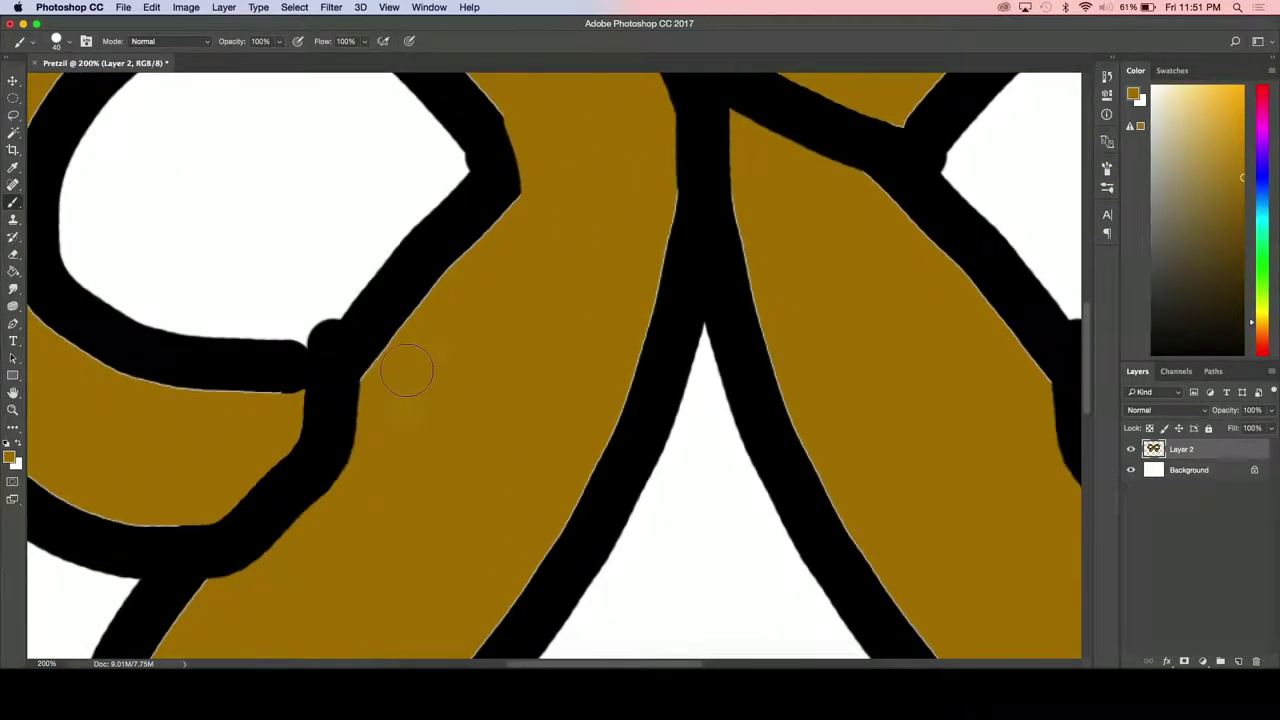
{"action": "scroll", "coordinate": [326, 391], "scroll_direction": "down", "scroll_amount": 2}
{"action": "scroll", "coordinate": [326, 391], "scroll_direction": "left", "scroll_amount": 1}
{"action": "left_click_drag", "start_coordinate": [306, 390], "coordinate": [409, 363]}
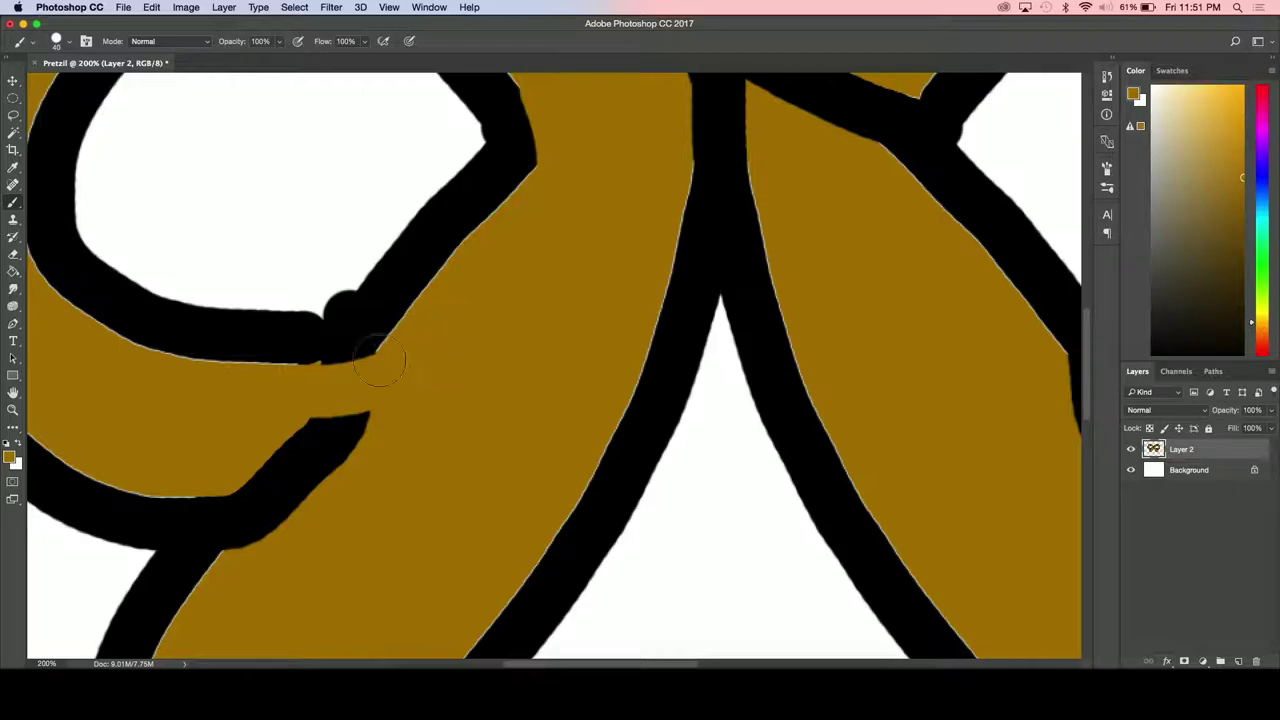
{"action": "left_click_drag", "start_coordinate": [305, 364], "coordinate": [400, 325]}
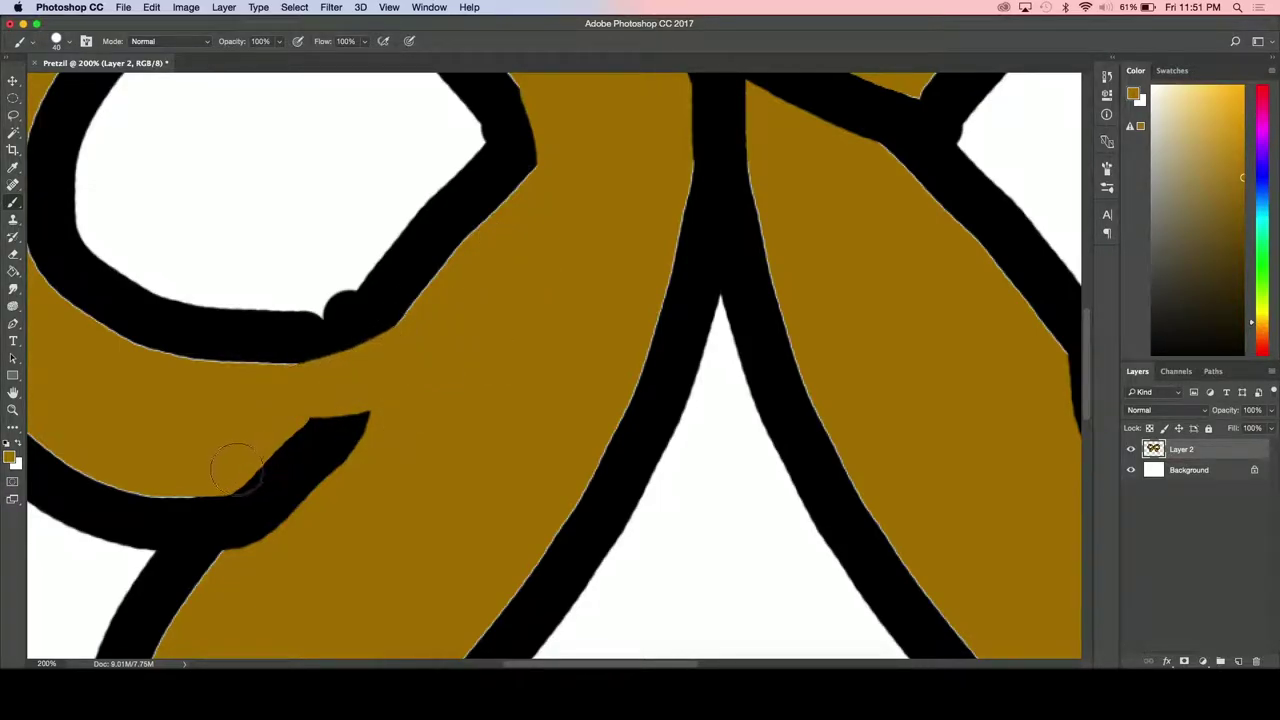
{"action": "mouse_move", "coordinate": [285, 462]}
{"action": "left_mouse_down"}
{"action": "mouse_move", "coordinate": [275, 572]}
{"action": "mouse_move", "coordinate": [243, 571]}
{"action": "mouse_move", "coordinate": [252, 520]}
{"action": "mouse_move", "coordinate": [300, 443]}
{"action": "mouse_move", "coordinate": [313, 447]}
{"action": "mouse_move", "coordinate": [337, 420]}
{"action": "mouse_move", "coordinate": [320, 491]}
{"action": "left_mouse_up"}
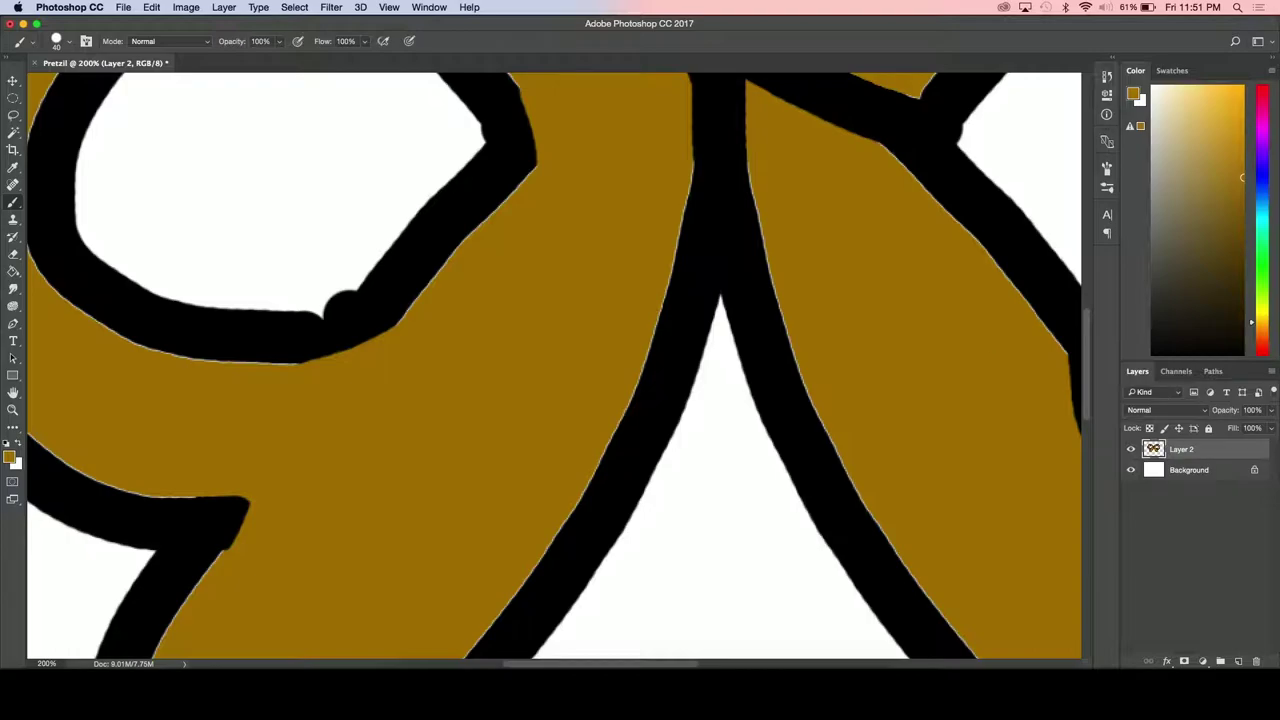
Erase the black bump along the lower edge of the left hole with a smaller eraser to smooth its outline
{"action": "left_click", "coordinate": [13, 256]}
{"action": "key", "text": "bracketleft"}
{"action": "key", "text": "bracketleft"}
{"action": "key", "text": "bracketleft"}
{"action": "key", "text": "bracketleft"}
{"action": "key", "text": "bracketleft"}
{"action": "key", "text": "bracketleft"}
{"action": "key", "text": "bracketleft"}
{"action": "key", "text": "bracketleft"}
{"action": "key", "text": "bracketleft"}
{"action": "key", "text": "bracketleft"}
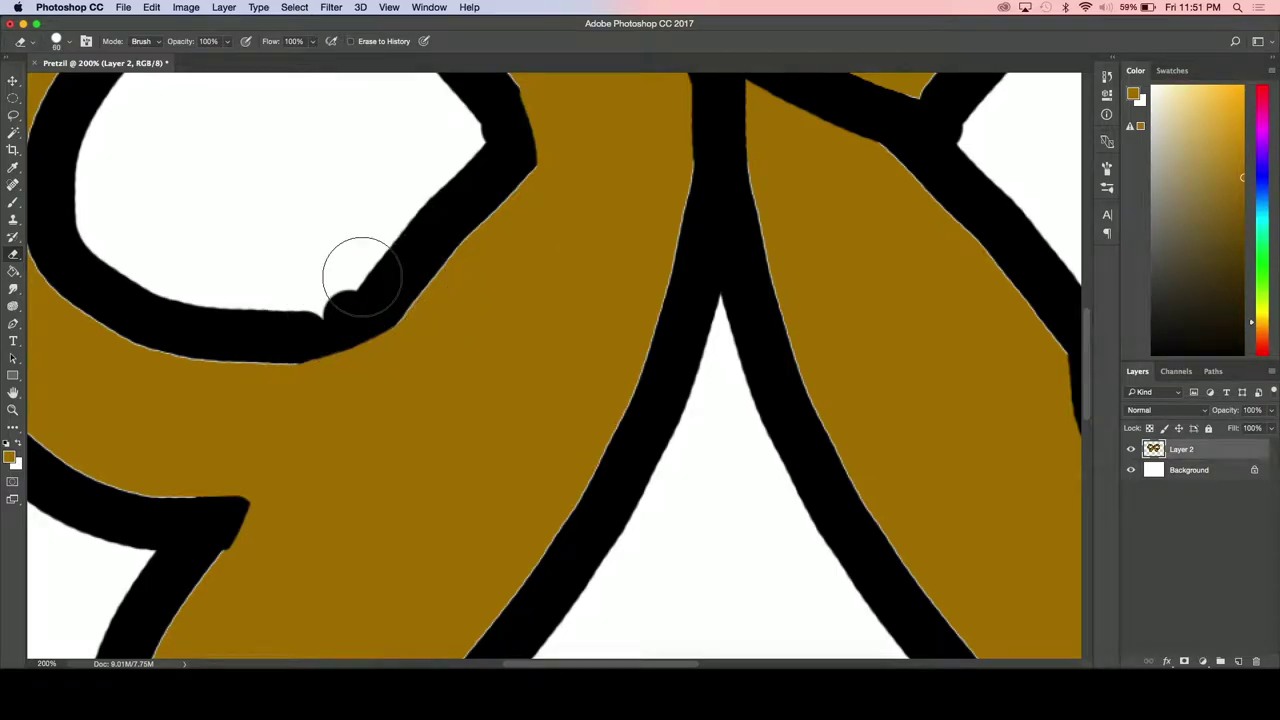
{"action": "mouse_move", "coordinate": [330, 268]}
{"action": "left_mouse_down"}
{"action": "mouse_move", "coordinate": [190, 271]}
{"action": "mouse_move", "coordinate": [238, 289]}
{"action": "mouse_move", "coordinate": [326, 275]}
{"action": "mouse_move", "coordinate": [364, 230]}
{"action": "mouse_move", "coordinate": [376, 184]}
{"action": "left_mouse_up"}
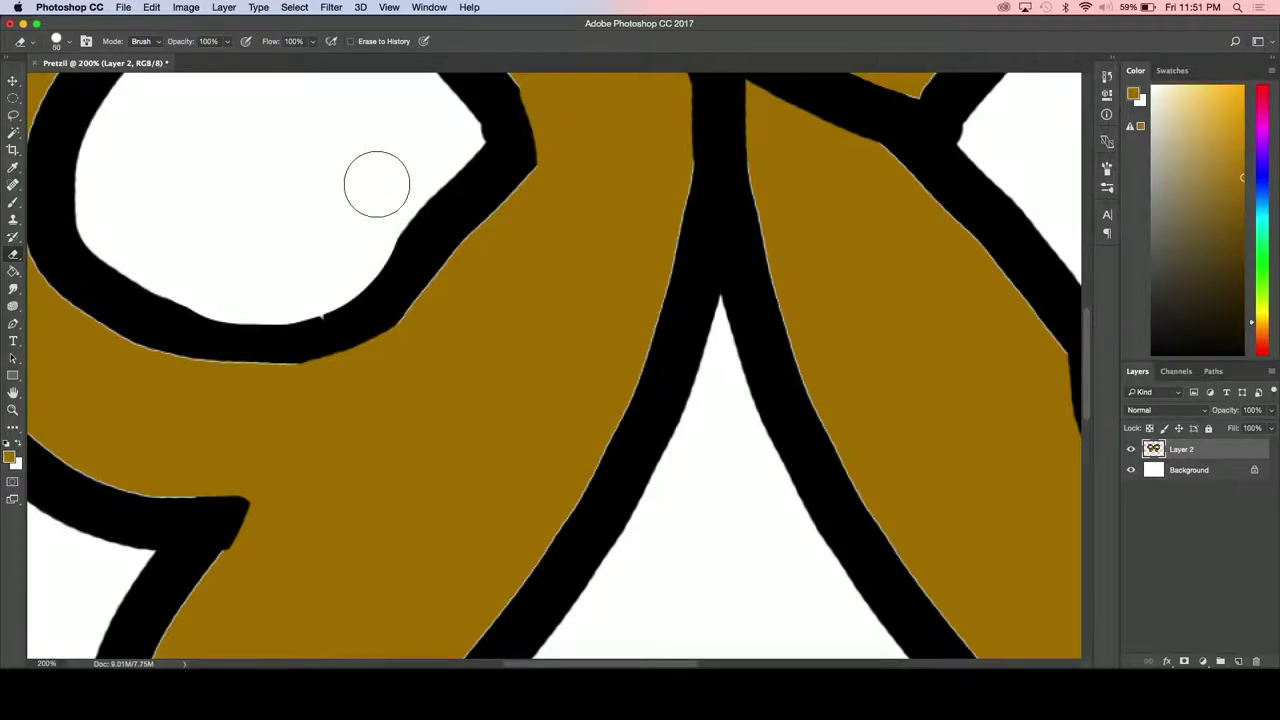
Smooth the right hole's lower inner corner by erasing its black bump, undoing the first pass that cuts too deep
{"action": "scroll", "coordinate": [376, 184], "scroll_direction": "right", "scroll_amount": 10}
{"action": "scroll", "coordinate": [600, 280], "scroll_direction": "up", "scroll_amount": 3}
{"action": "mouse_move", "coordinate": [698, 340]}
{"action": "left_mouse_down"}
{"action": "mouse_move", "coordinate": [700, 360]}
{"action": "mouse_move", "coordinate": [779, 365]}
{"action": "mouse_move", "coordinate": [726, 371]}
{"action": "mouse_move", "coordinate": [654, 326]}
{"action": "left_mouse_up"}
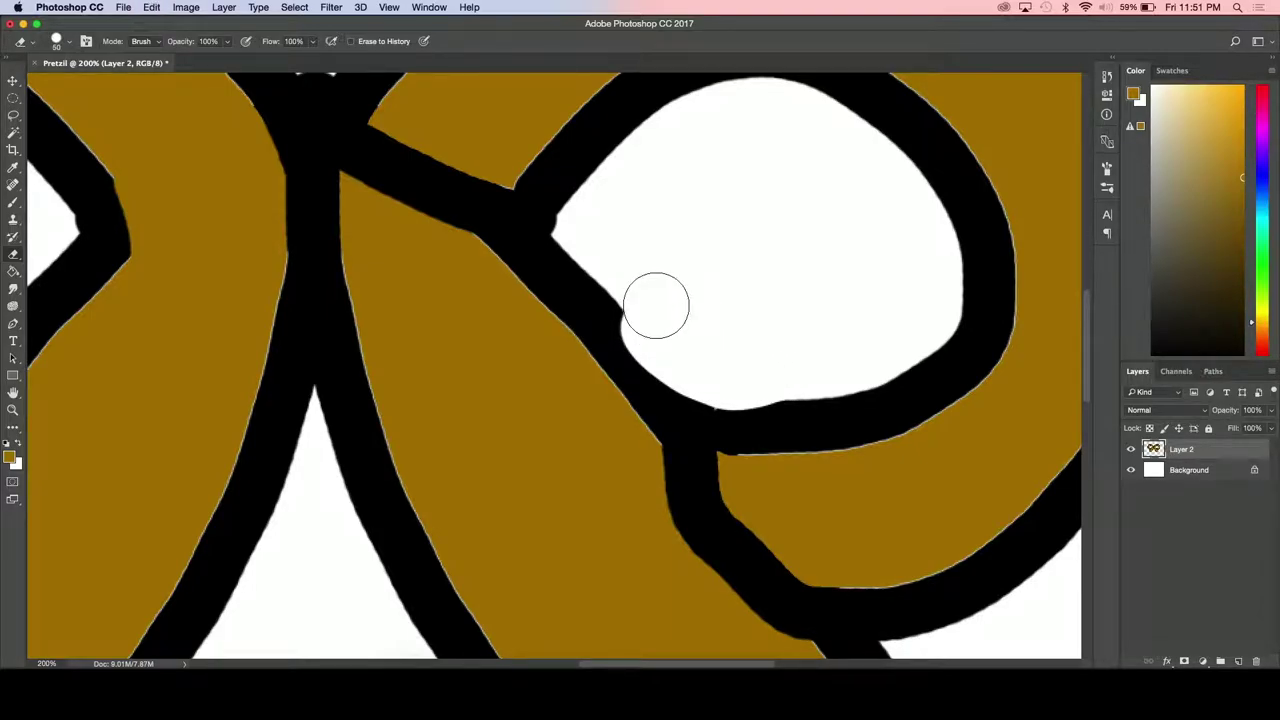
{"action": "key", "text": "super+z"}
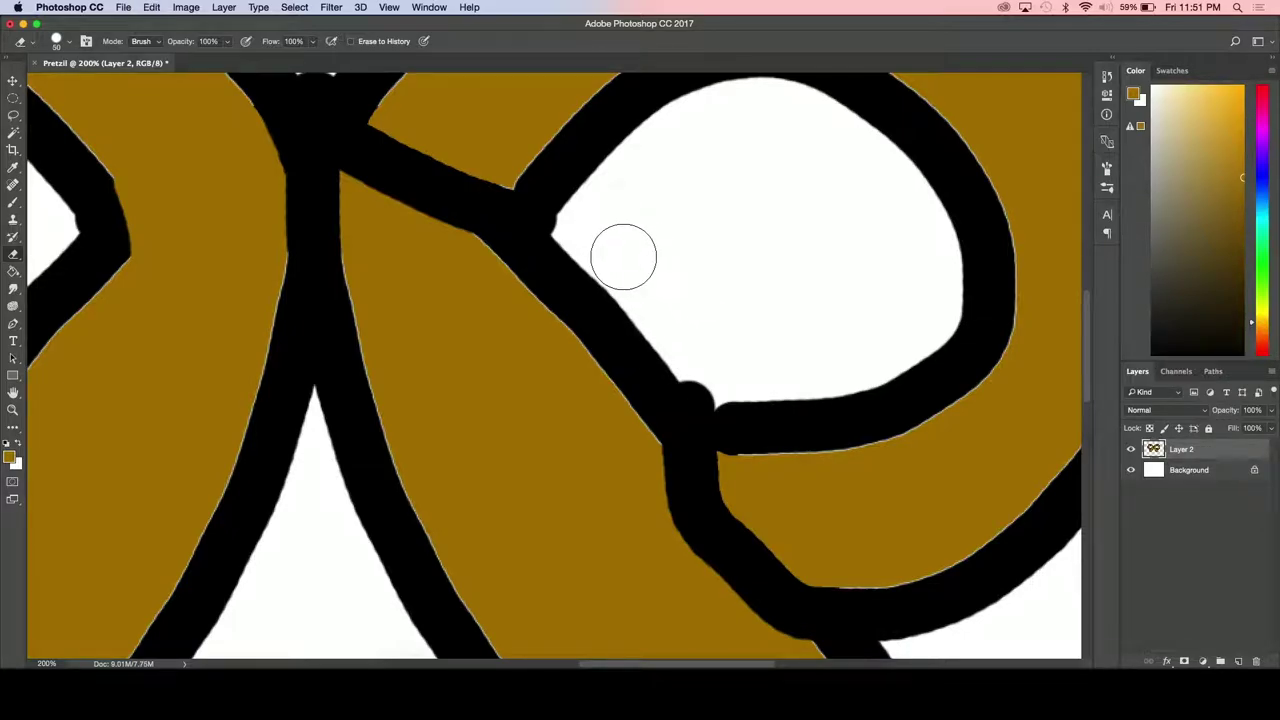
{"action": "mouse_move", "coordinate": [679, 327]}
{"action": "left_mouse_down"}
{"action": "mouse_move", "coordinate": [720, 366]}
{"action": "mouse_move", "coordinate": [792, 359]}
{"action": "left_mouse_up"}
{"action": "mouse_move", "coordinate": [775, 371]}
{"action": "left_mouse_down"}
{"action": "mouse_move", "coordinate": [708, 368]}
{"action": "mouse_move", "coordinate": [791, 371]}
{"action": "mouse_move", "coordinate": [832, 330]}
{"action": "left_mouse_up"}
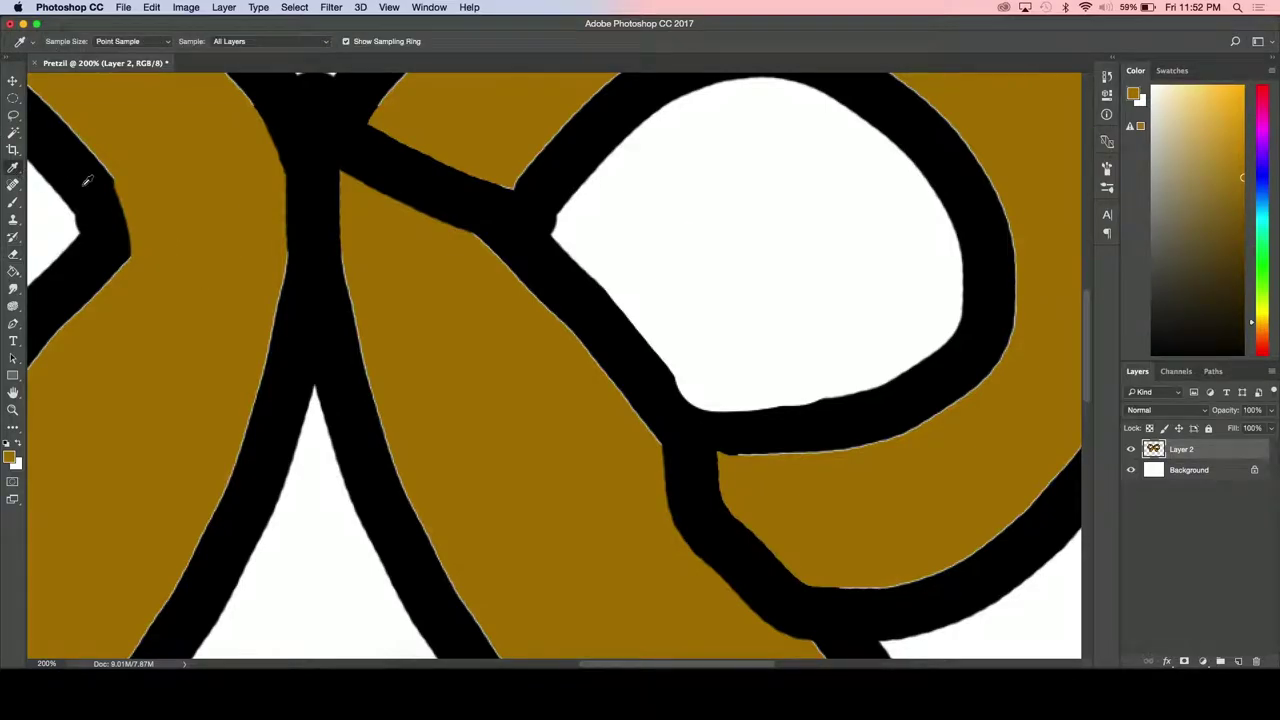
Paint brown over the black outline where the right loop's upper end crosses the right strand
{"action": "key", "text": "b"}
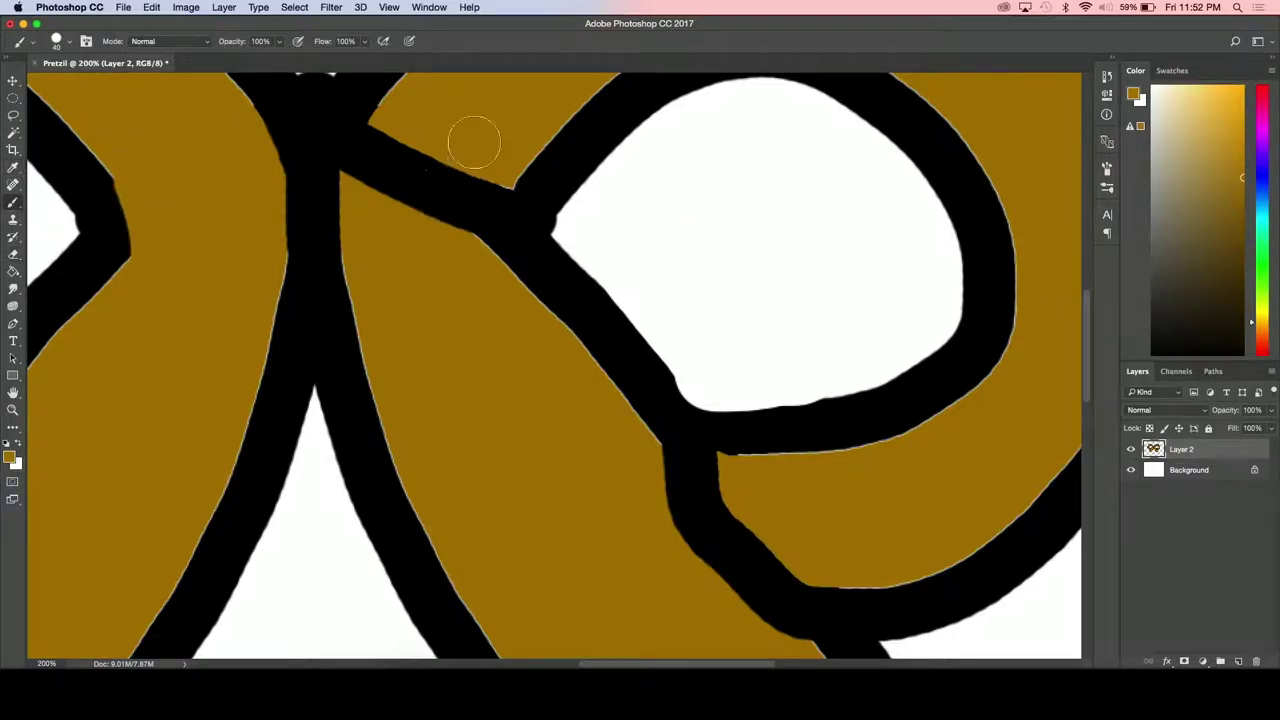
{"action": "left_click_drag", "start_coordinate": [490, 173], "coordinate": [484, 245]}
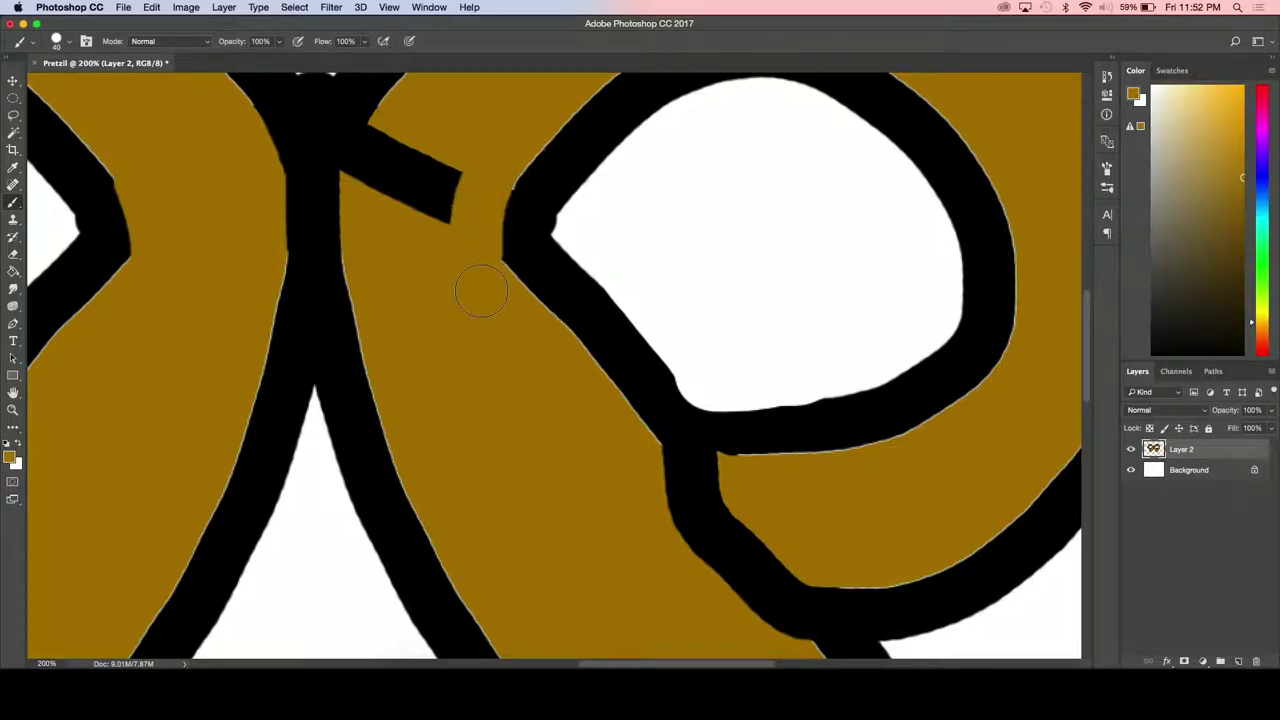
{"action": "mouse_move", "coordinate": [397, 125]}
{"action": "left_mouse_down"}
{"action": "mouse_move", "coordinate": [372, 160]}
{"action": "mouse_move", "coordinate": [386, 185]}
{"action": "mouse_move", "coordinate": [430, 185]}
{"action": "mouse_move", "coordinate": [423, 177]}
{"action": "mouse_move", "coordinate": [437, 210]}
{"action": "left_mouse_up"}
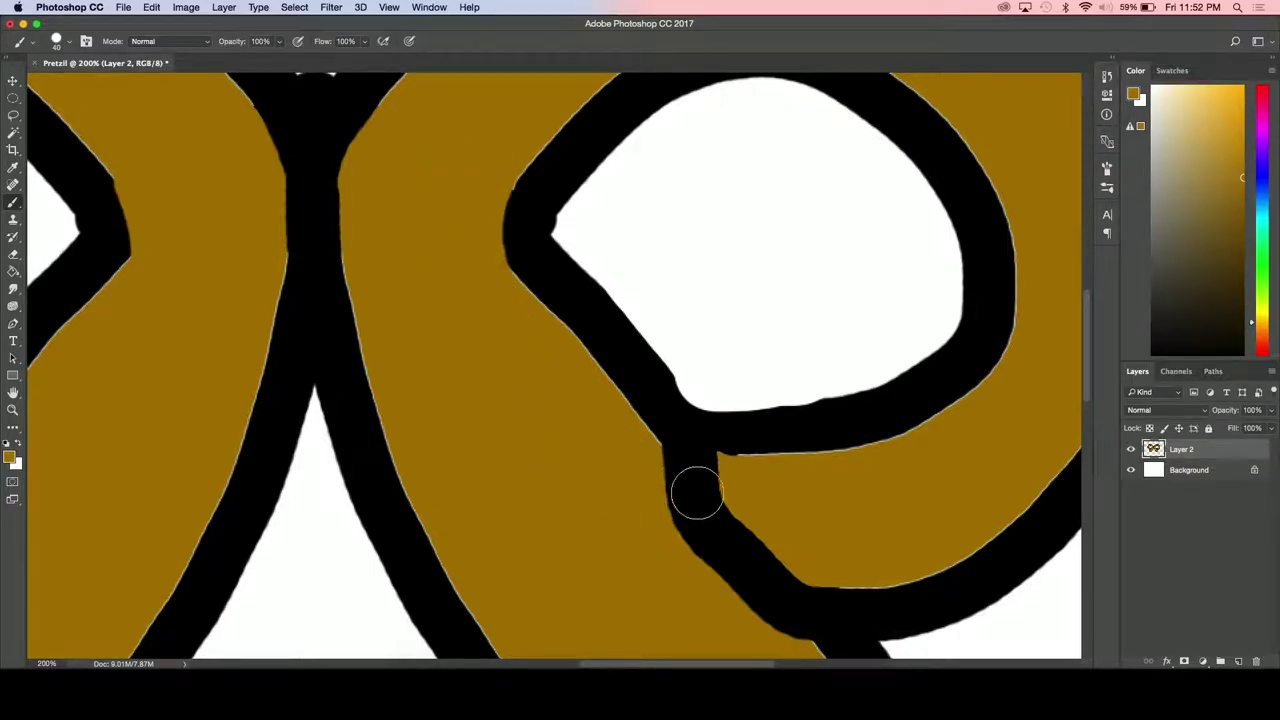
Paint brown over the black outline separating the right loop's lower end from the right strand
{"action": "mouse_move", "coordinate": [745, 487]}
{"action": "left_mouse_down"}
{"action": "mouse_move", "coordinate": [709, 457]}
{"action": "mouse_move", "coordinate": [620, 443]}
{"action": "left_mouse_up"}
{"action": "mouse_move", "coordinate": [653, 487]}
{"action": "left_mouse_down"}
{"action": "mouse_move", "coordinate": [763, 523]}
{"action": "mouse_move", "coordinate": [805, 630]}
{"action": "mouse_move", "coordinate": [774, 586]}
{"action": "left_mouse_up"}
{"action": "scroll", "coordinate": [774, 586], "scroll_direction": "down", "scroll_amount": 3}
{"action": "scroll", "coordinate": [774, 586], "scroll_direction": "right", "scroll_amount": 1}
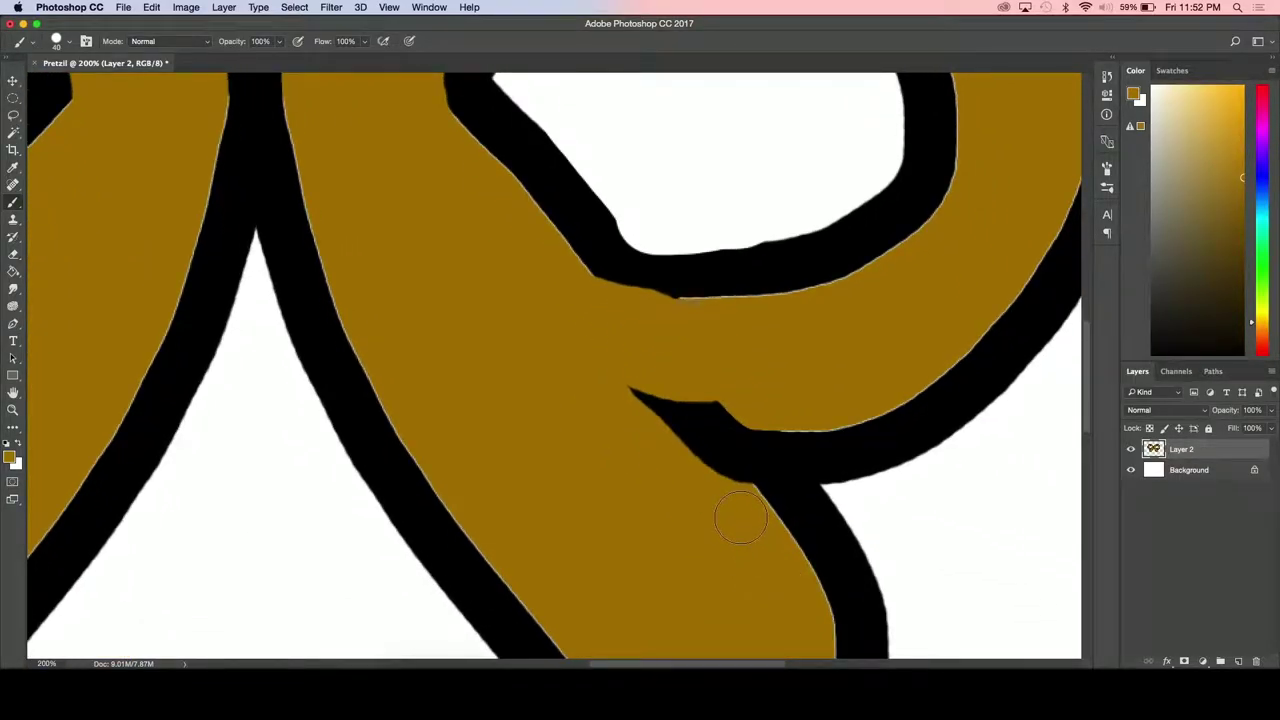
{"action": "mouse_move", "coordinate": [730, 500]}
{"action": "left_mouse_down"}
{"action": "mouse_move", "coordinate": [603, 372]}
{"action": "mouse_move", "coordinate": [644, 448]}
{"action": "mouse_move", "coordinate": [732, 410]}
{"action": "mouse_move", "coordinate": [832, 398]}
{"action": "left_mouse_up"}
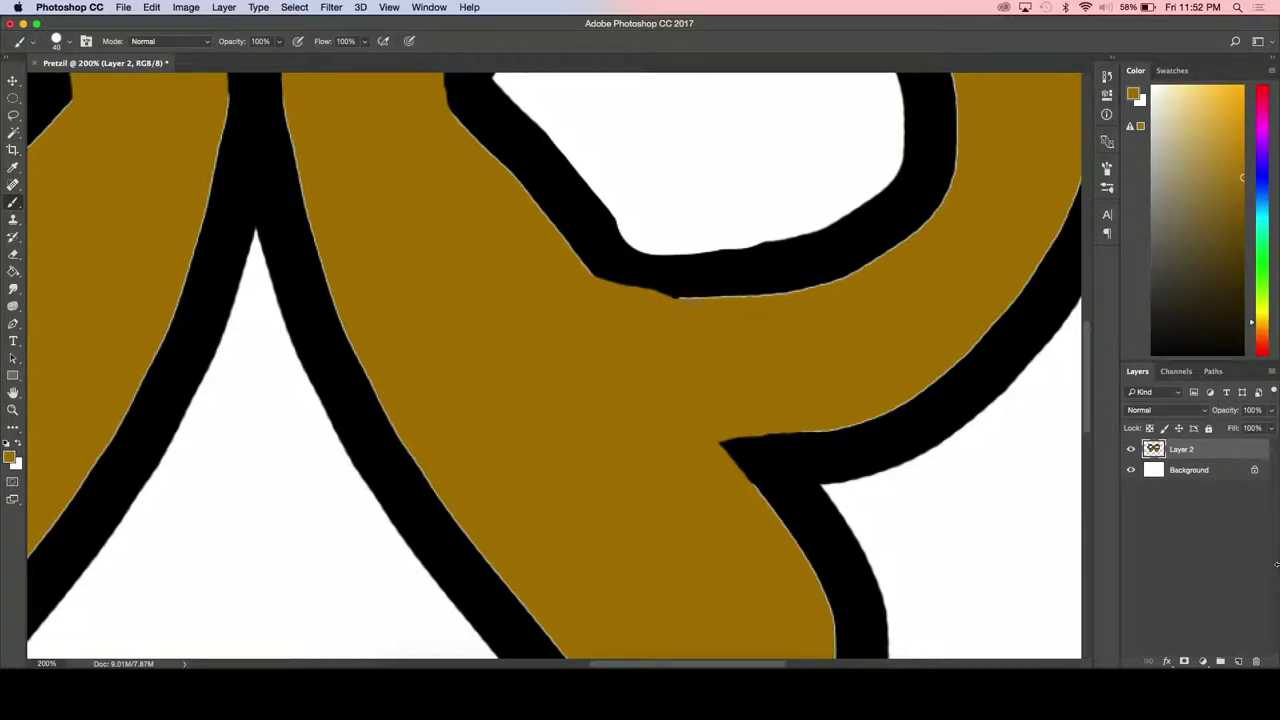
Add a new layer above Layer 2 and paint a thick brown band across the gap joining the two strands
{"action": "left_click", "coordinate": [1238, 661]}
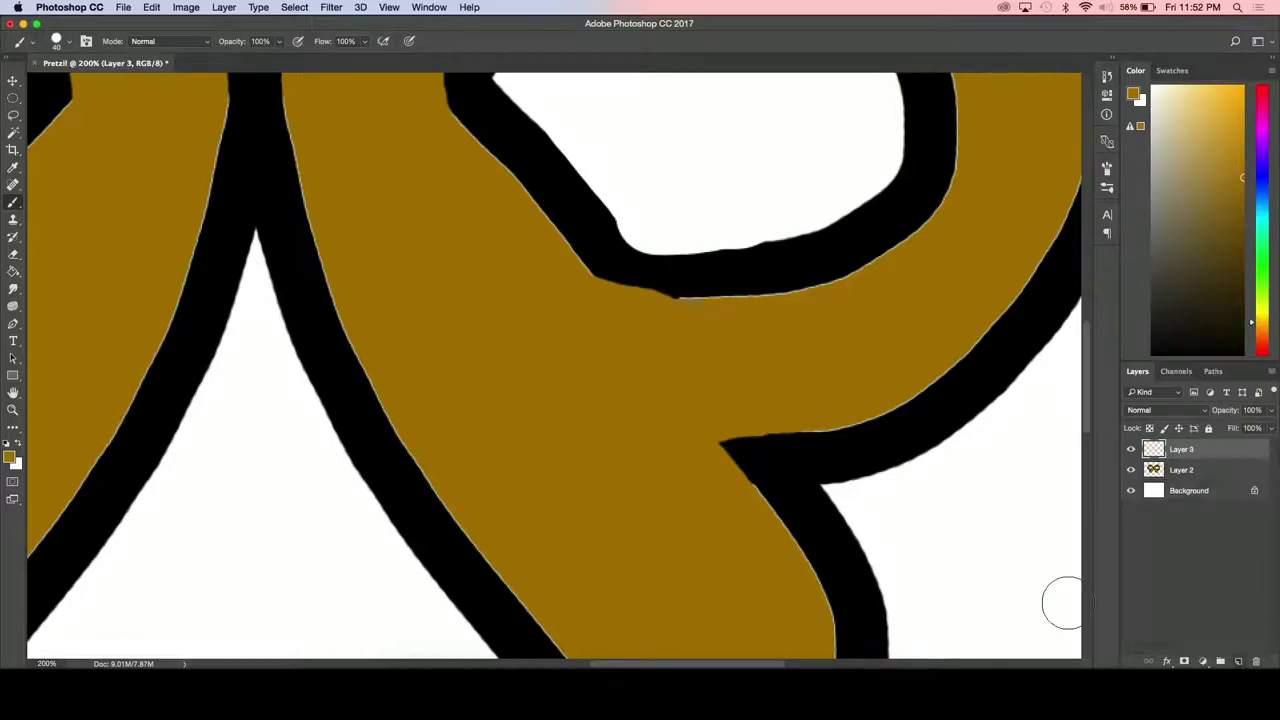
{"action": "key", "text": "super+minus"}
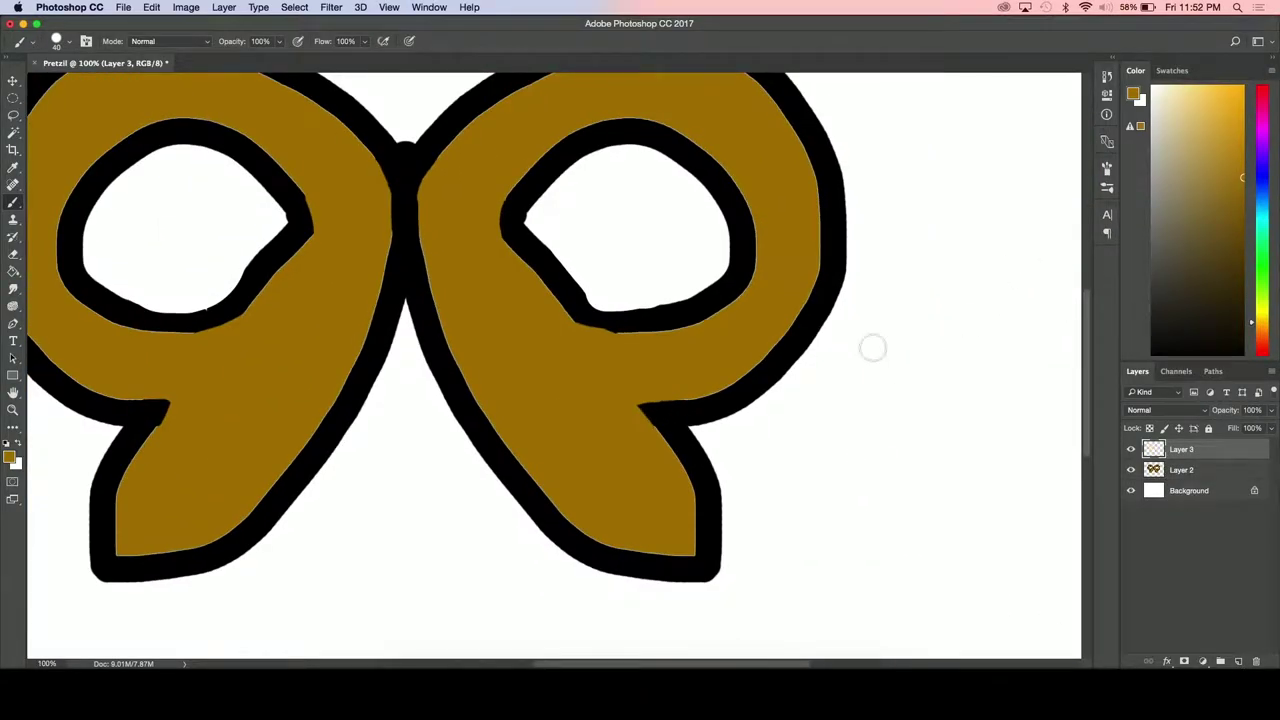
{"action": "key", "text": "bracketright"}
{"action": "key", "text": "bracketright"}
{"action": "key", "text": "bracketright"}
{"action": "key", "text": "bracketright"}
{"action": "mouse_move", "coordinate": [318, 424]}
{"action": "left_mouse_down"}
{"action": "mouse_move", "coordinate": [484, 420]}
{"action": "mouse_move", "coordinate": [280, 400]}
{"action": "mouse_move", "coordinate": [462, 384]}
{"action": "mouse_move", "coordinate": [403, 366]}
{"action": "mouse_move", "coordinate": [330, 372]}
{"action": "mouse_move", "coordinate": [537, 363]}
{"action": "left_mouse_up"}
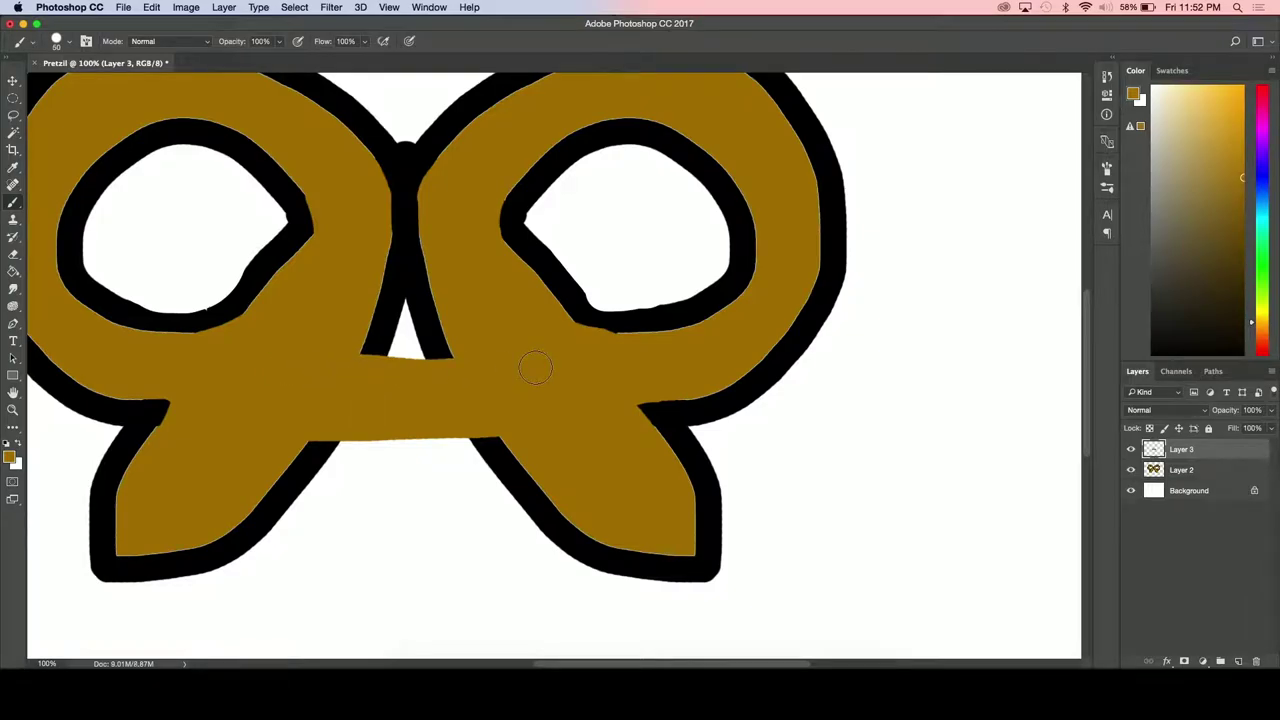
Outline the lower edge of the brown band with a straight black line using a 25 px brush
{"action": "key", "text": "d"}
{"action": "key", "text": "bracketleft"}
{"action": "key", "text": "bracketleft"}
{"action": "key", "text": "bracketleft"}
{"action": "key", "text": "bracketleft"}
{"action": "key", "text": "bracketleft"}
{"action": "left_click", "coordinate": [494, 446], "text": "shift"}
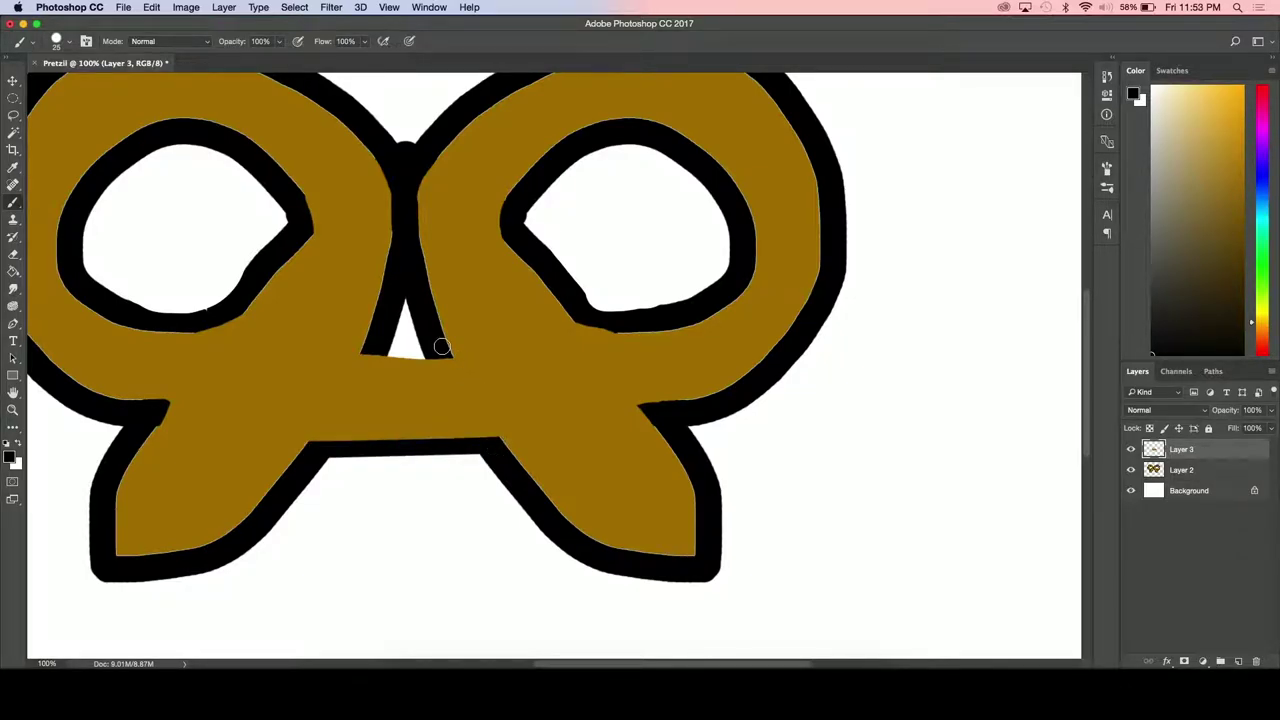
Outline the band's upper edge beneath the small triangular gap in black with a 9 px brush
{"action": "key", "text": "bracketleft"}
{"action": "key", "text": "bracketleft"}
{"action": "key", "text": "bracketleft"}
{"action": "key", "text": "bracketleft"}
{"action": "key", "text": "bracketleft"}
{"action": "mouse_move", "coordinate": [363, 353]}
{"action": "left_mouse_down"}
{"action": "mouse_move", "coordinate": [449, 356]}
{"action": "mouse_move", "coordinate": [362, 355]}
{"action": "left_mouse_up"}
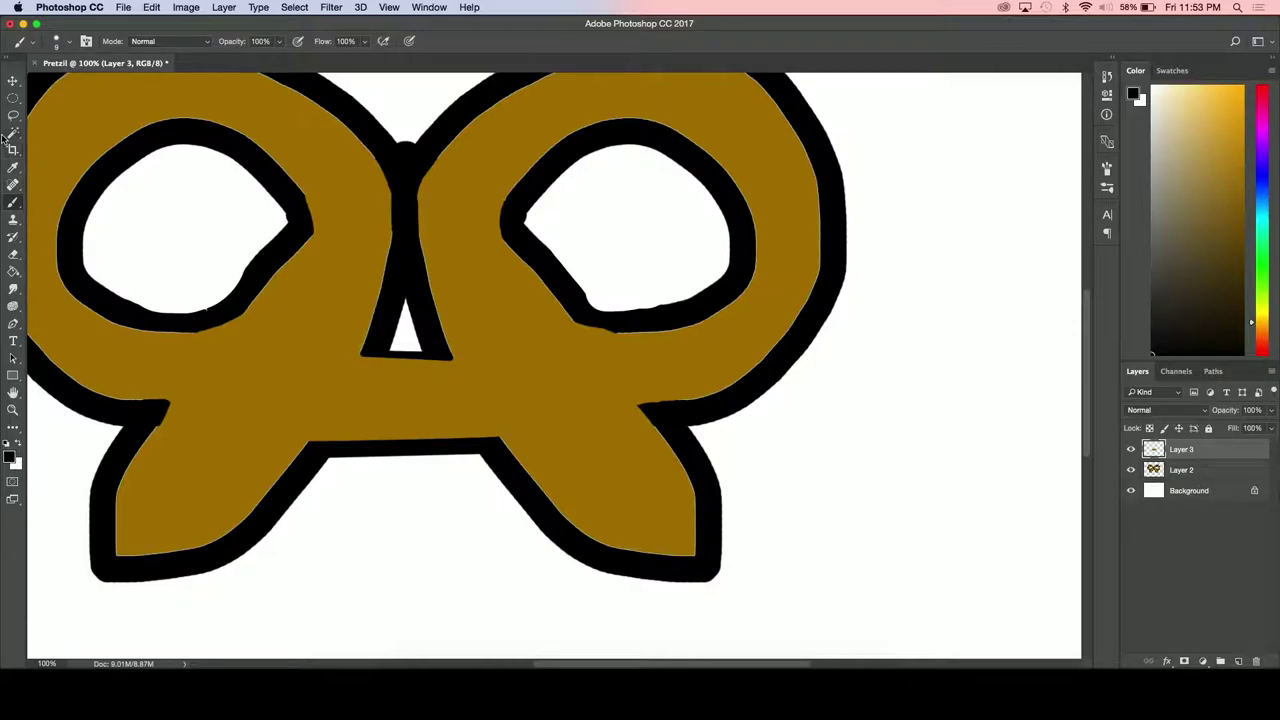
Sample the pretzel's brown and paint over the black line between the loops above the triangular gap with a 40 px brush
{"action": "left_click", "coordinate": [13, 167]}
{"action": "left_click", "coordinate": [262, 112]}
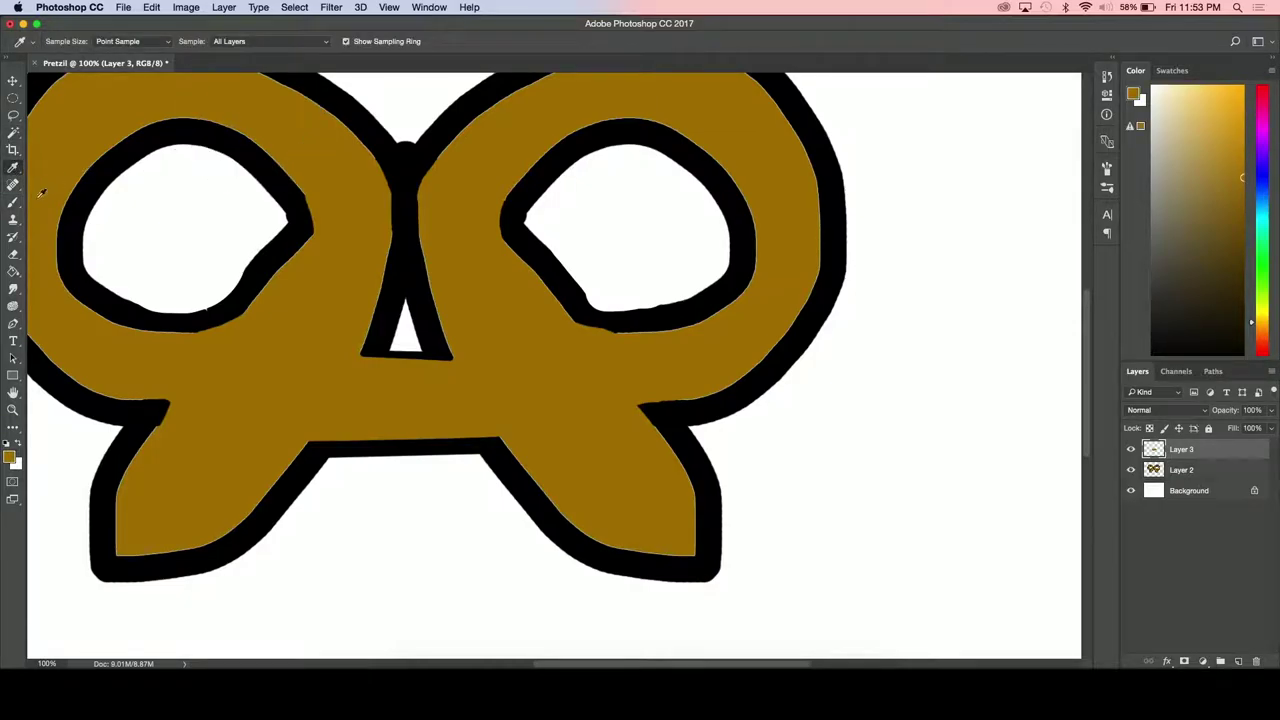
{"action": "left_click", "coordinate": [13, 203]}
{"action": "key", "text": "bracketright"}
{"action": "key", "text": "bracketright"}
{"action": "key", "text": "bracketright"}
{"action": "key", "text": "bracketright"}
{"action": "key", "text": "bracketright"}
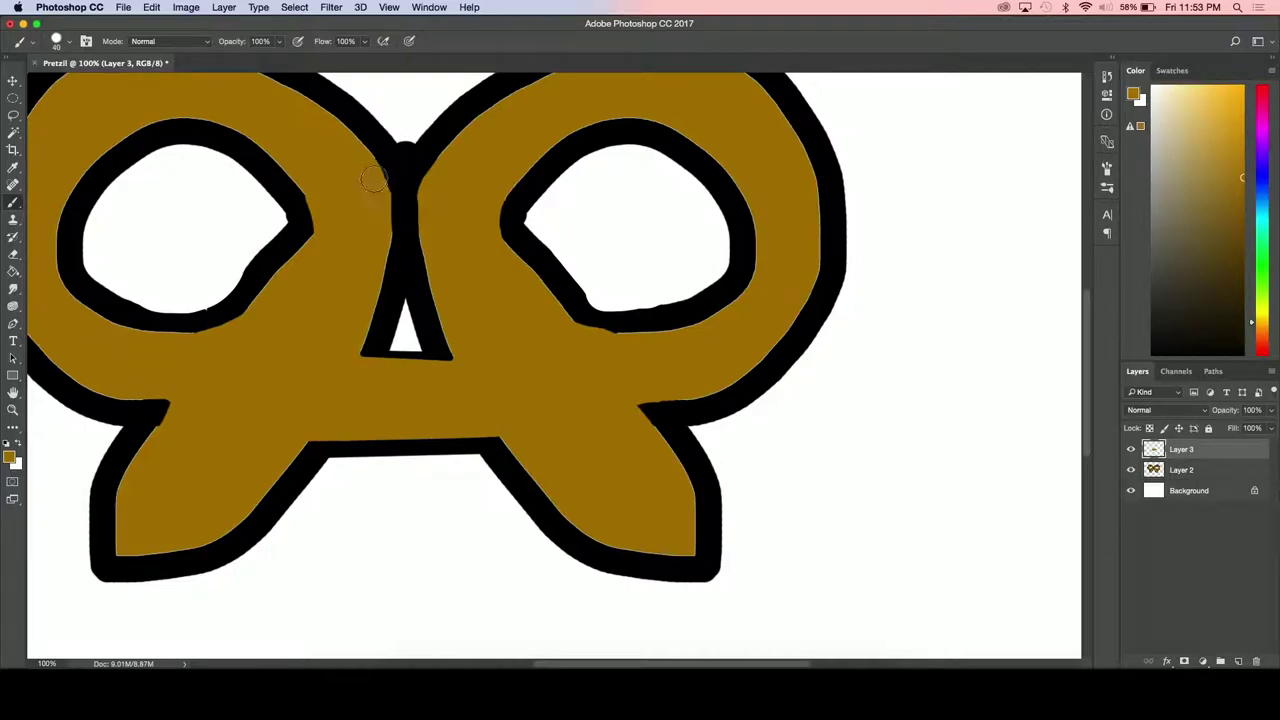
{"action": "left_click_drag", "start_coordinate": [380, 174], "coordinate": [410, 225]}
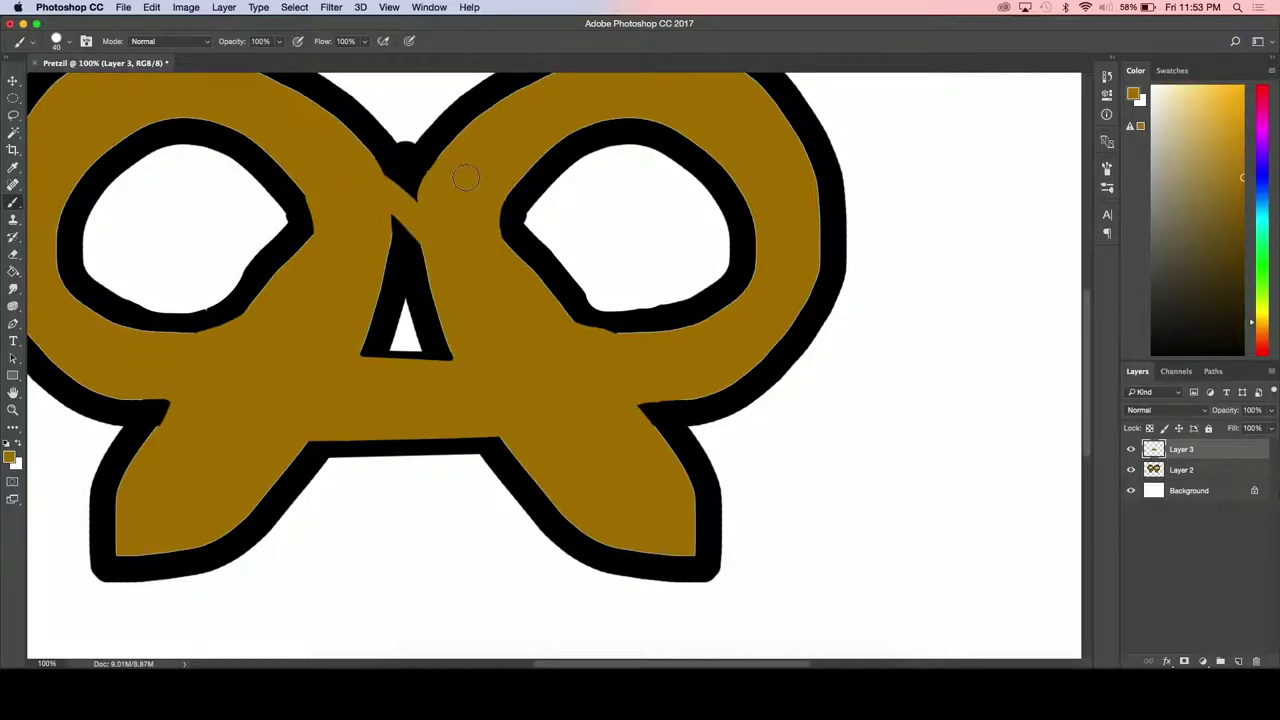
{"action": "left_click_drag", "start_coordinate": [430, 168], "coordinate": [400, 238]}
{"action": "left_click_drag", "start_coordinate": [358, 164], "coordinate": [417, 211]}
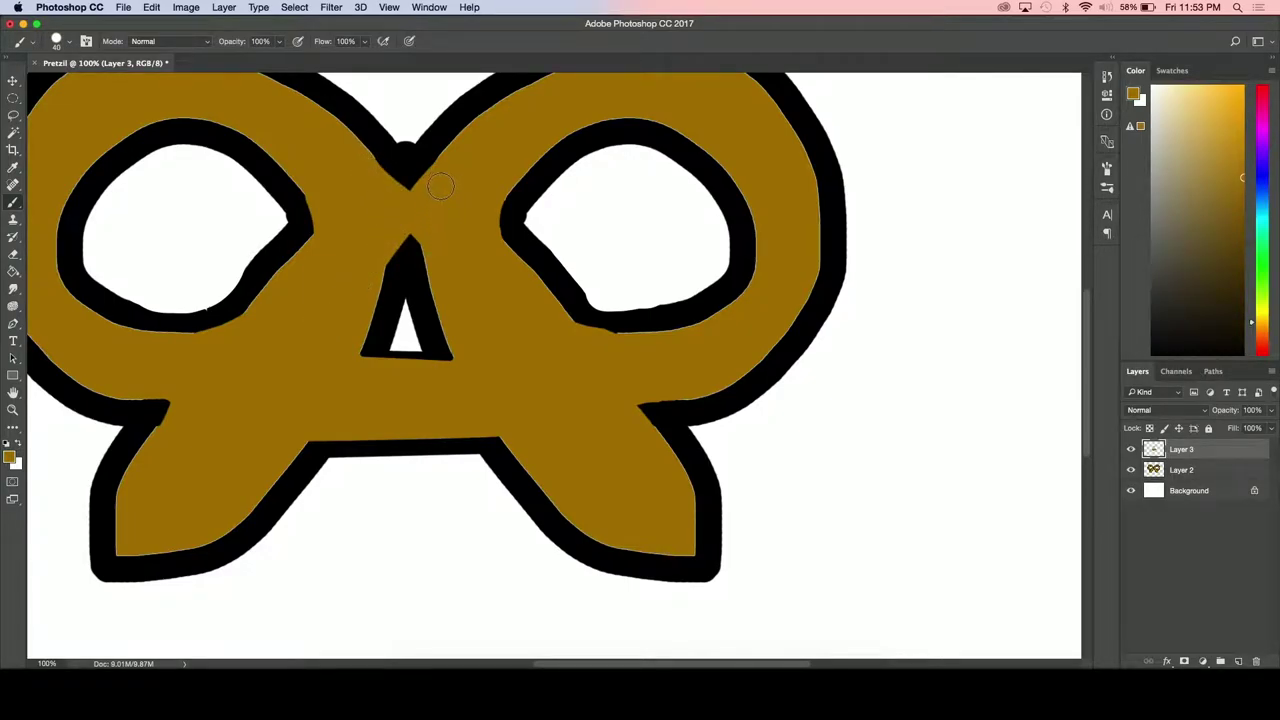
{"action": "mouse_move", "coordinate": [446, 160]}
{"action": "left_mouse_down"}
{"action": "mouse_move", "coordinate": [406, 196]}
{"action": "mouse_move", "coordinate": [342, 177]}
{"action": "mouse_move", "coordinate": [435, 178]}
{"action": "left_mouse_up"}
{"action": "left_click_drag", "start_coordinate": [420, 234], "coordinate": [368, 245]}
Erase the black bump in the notch between the two loops on Layer 2
{"action": "key", "text": "super+minus"}
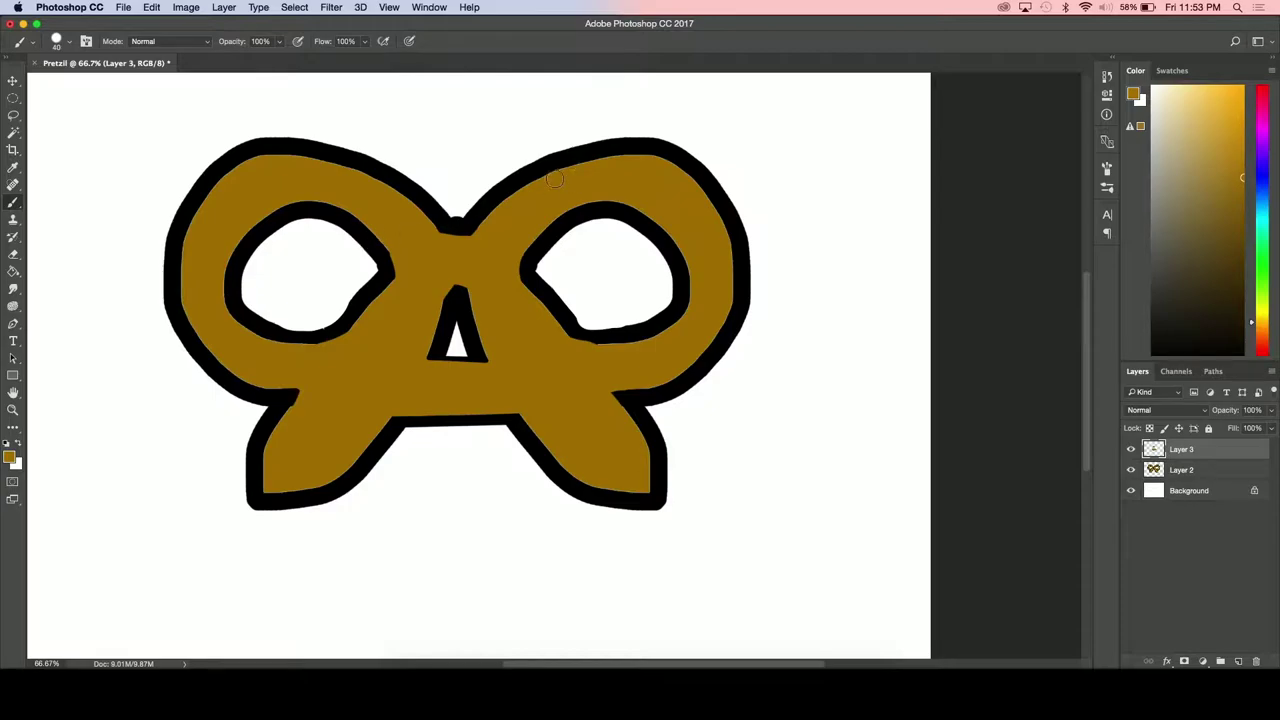
{"action": "left_click", "coordinate": [13, 256]}
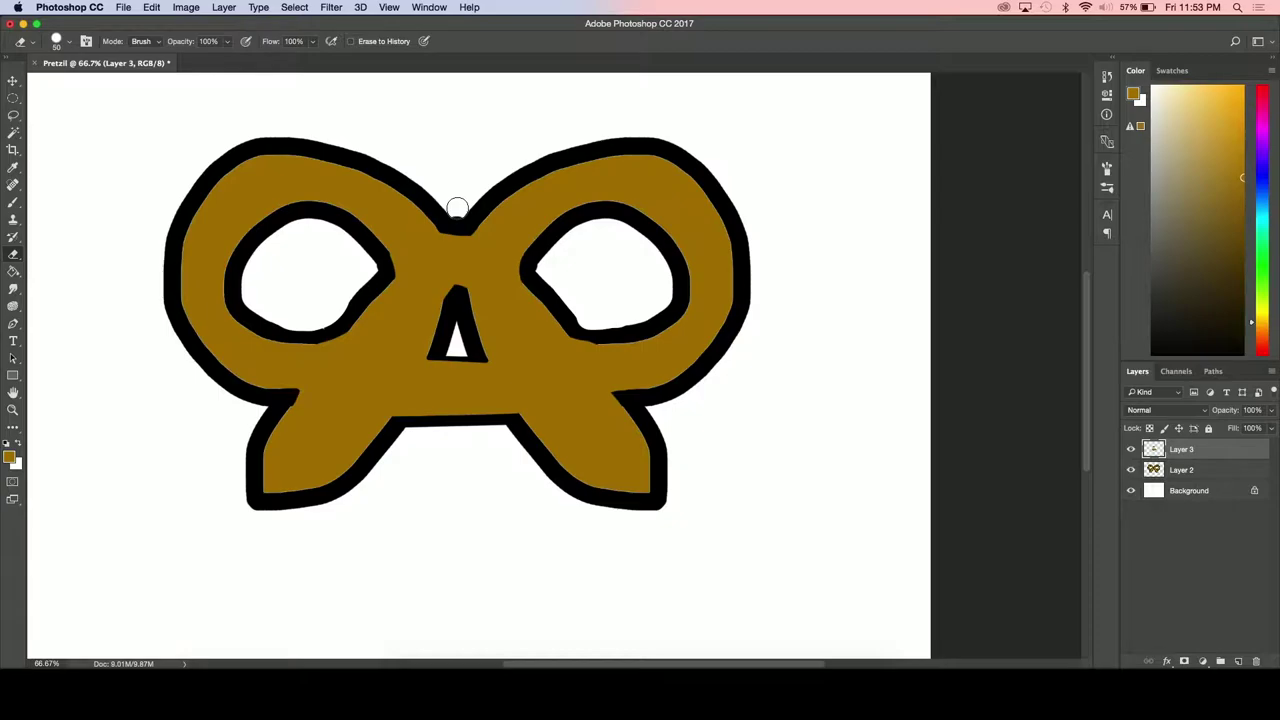
{"action": "left_click", "coordinate": [1175, 471]}
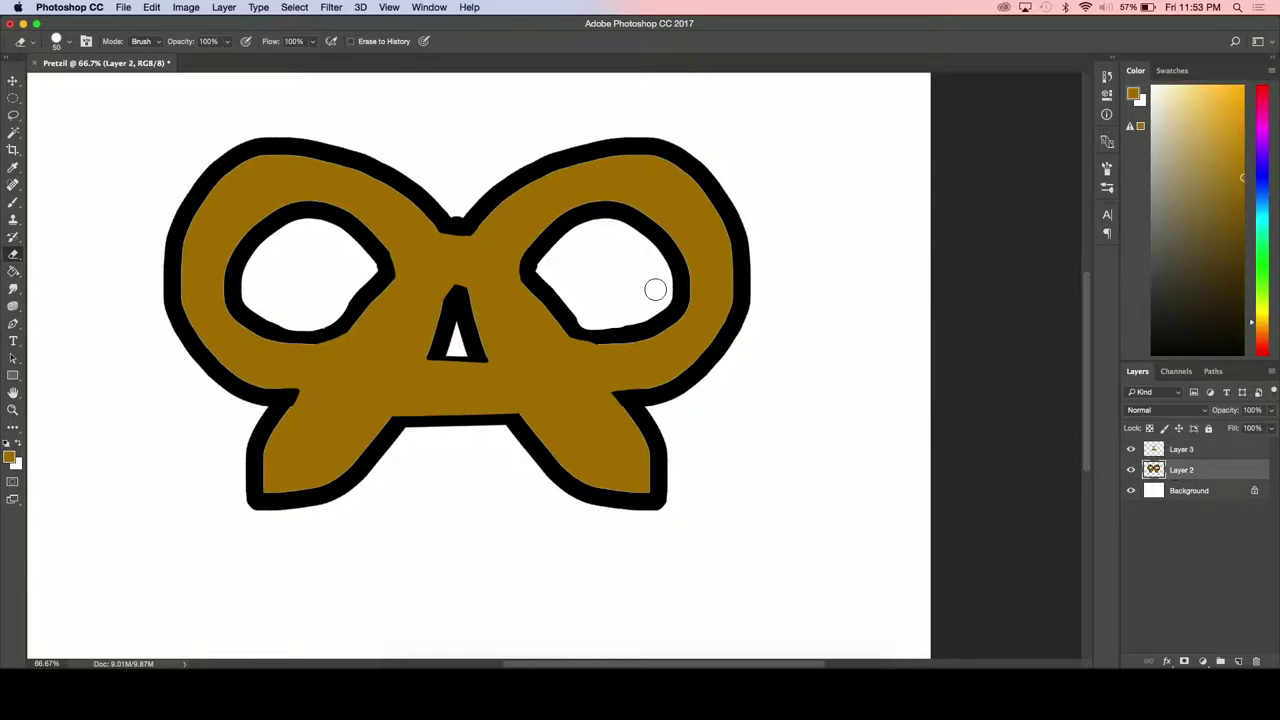
{"action": "left_click", "coordinate": [457, 206]}
On a new layer above Layer 3, draw a small black rectangular grain with a 10 px brush and fill it white
{"action": "key", "text": "d"}
{"action": "left_click", "coordinate": [1185, 451]}
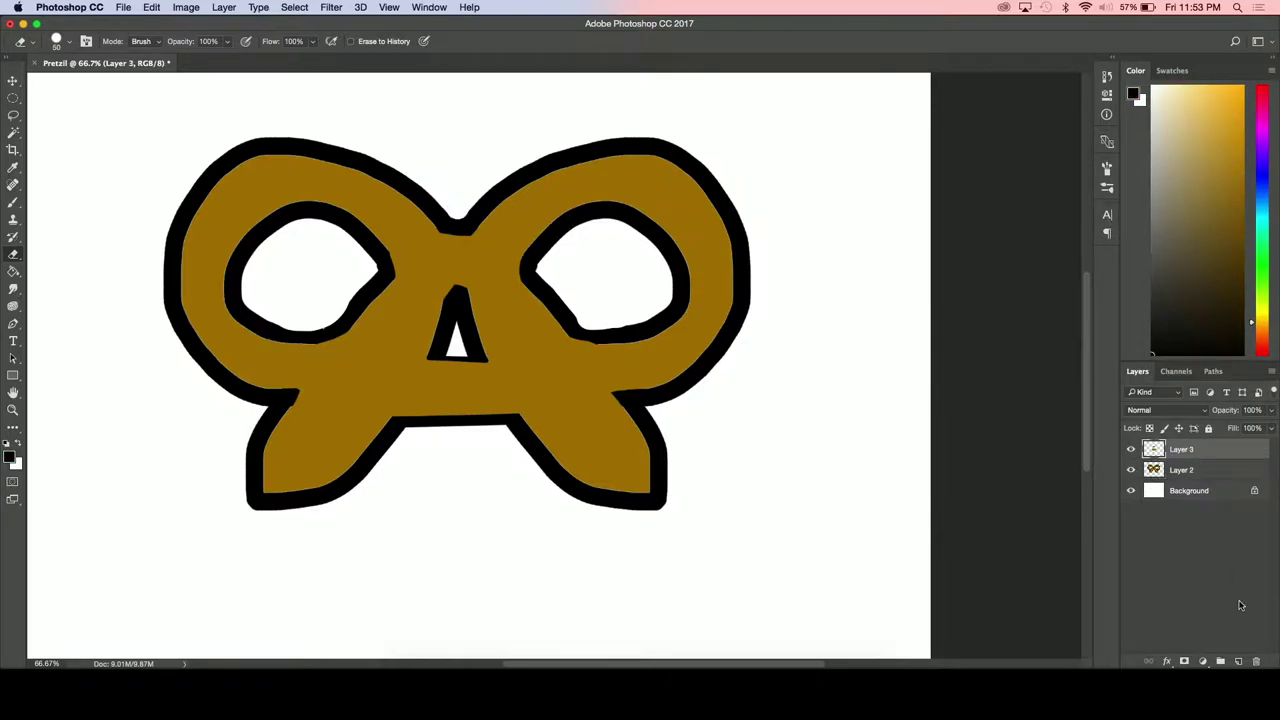
{"action": "left_click", "coordinate": [1238, 662]}
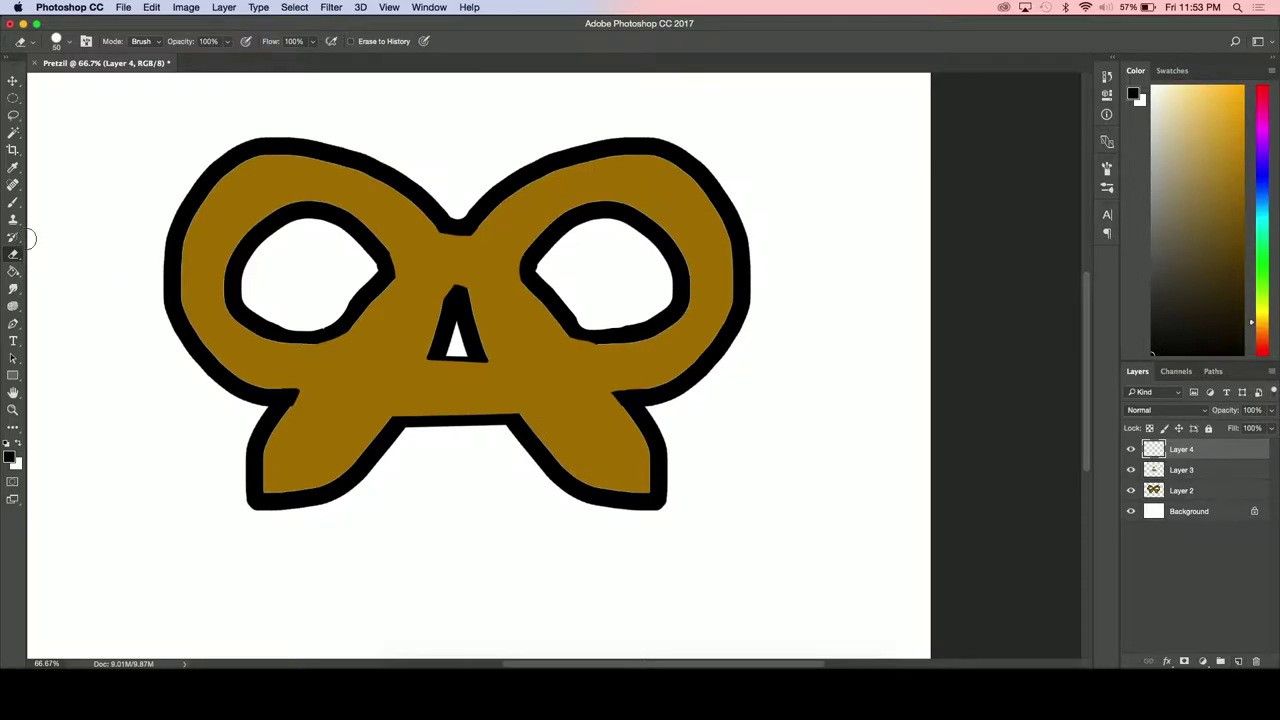
{"action": "left_click", "coordinate": [13, 203]}
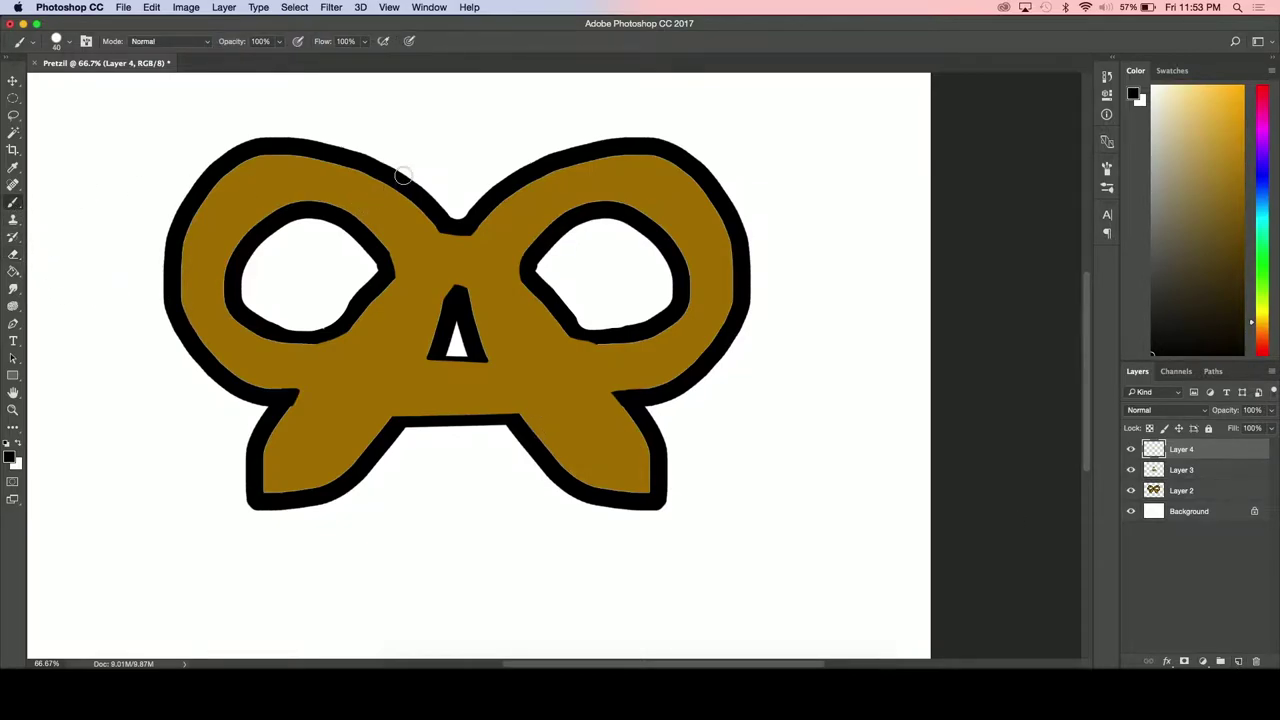
{"action": "key", "text": "bracketleft"}
{"action": "key", "text": "bracketleft"}
{"action": "key", "text": "x"}
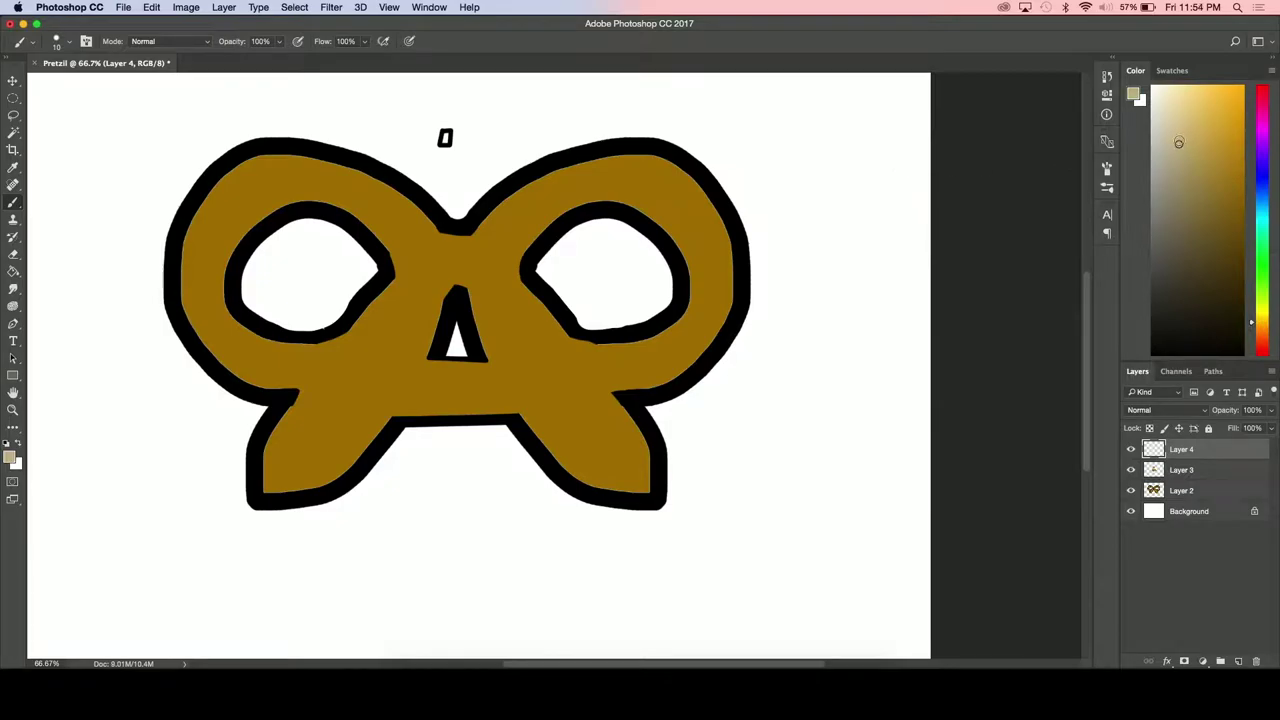
{"action": "left_click", "coordinate": [13, 271]}
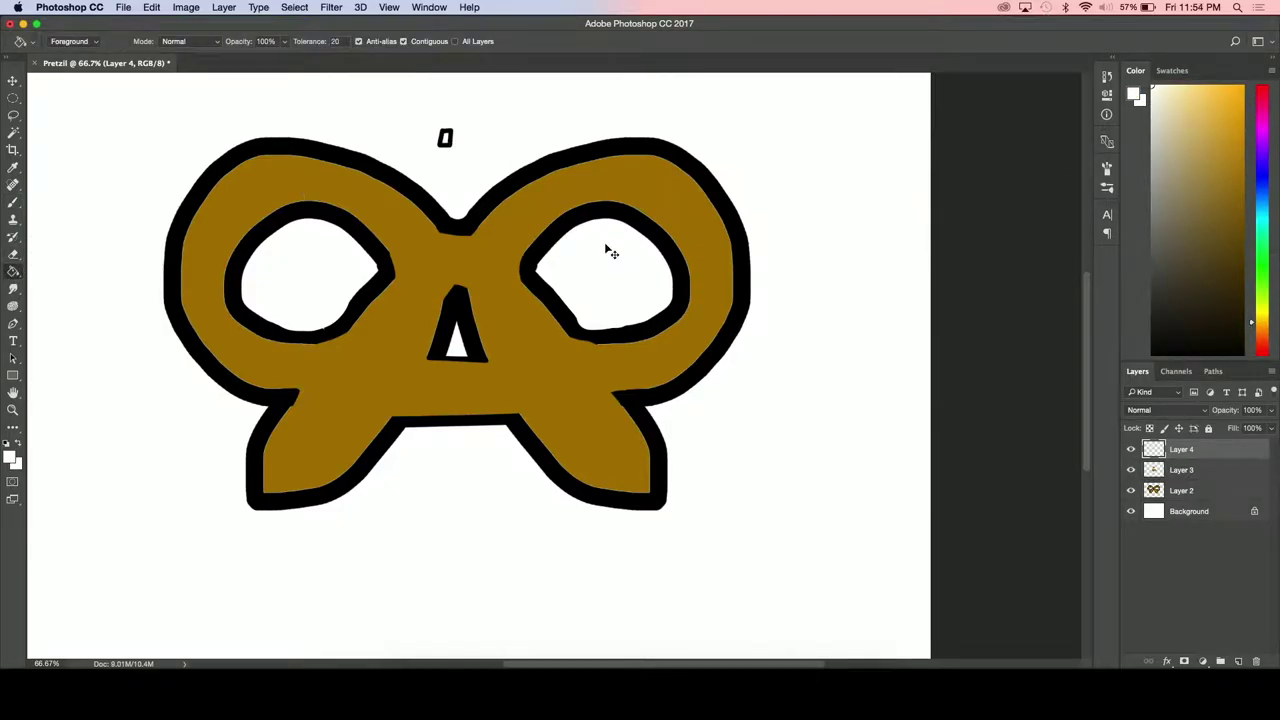
Duplicate the small grain onto a new layer, rotate the copy diagonally and place it near the top of the right loop
{"action": "key", "text": "super+shift+alt+n"}
{"action": "key", "text": "super+t"}
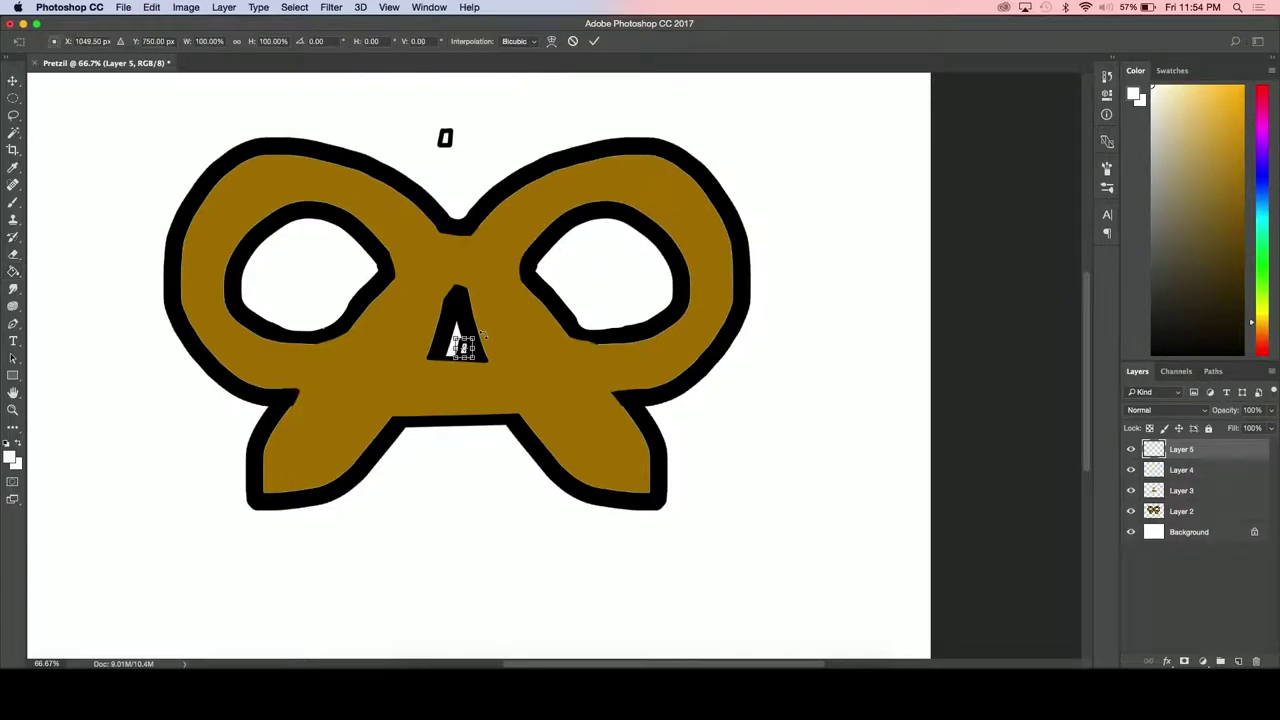
{"action": "left_click_drag", "start_coordinate": [483, 334], "coordinate": [645, 168]}
{"action": "key", "text": "Return"}
{"action": "key", "text": "g"}
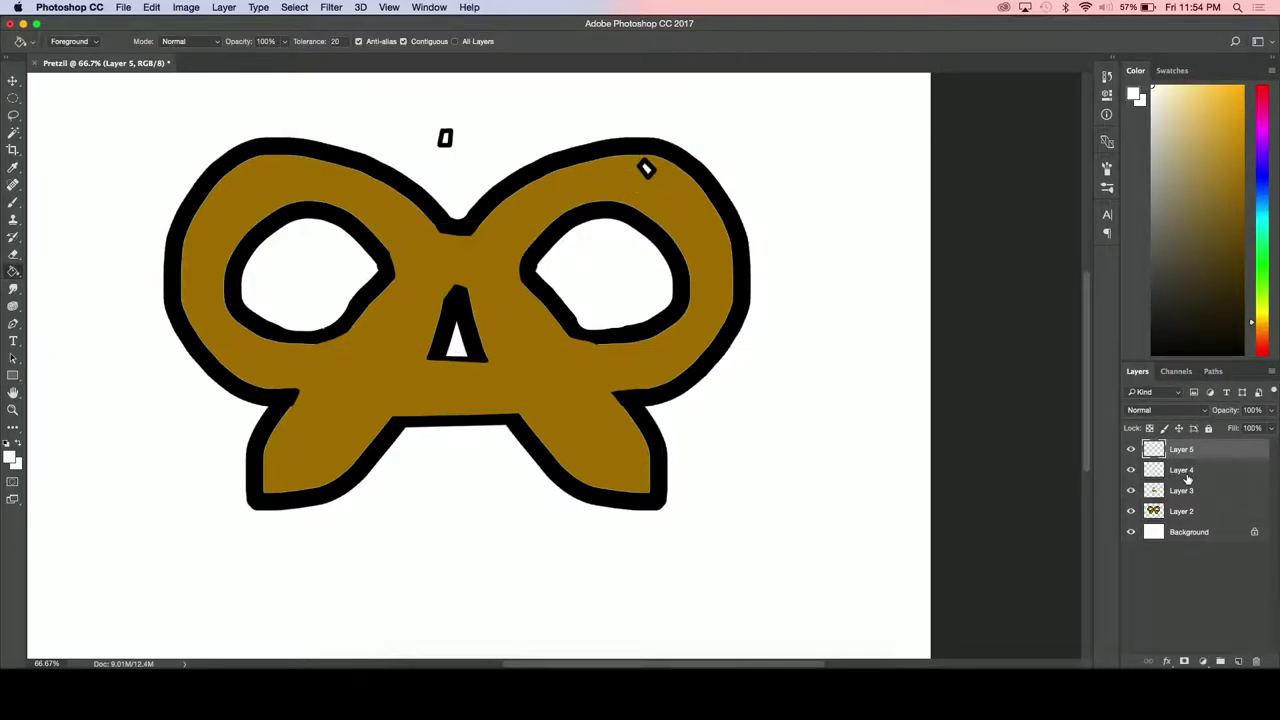
Replace the diagonal grain copy on the right loop with an unrotated copy of Layer 4's grain on Layer 5
{"action": "left_click", "coordinate": [1181, 470]}
{"action": "key", "text": "super+5"}
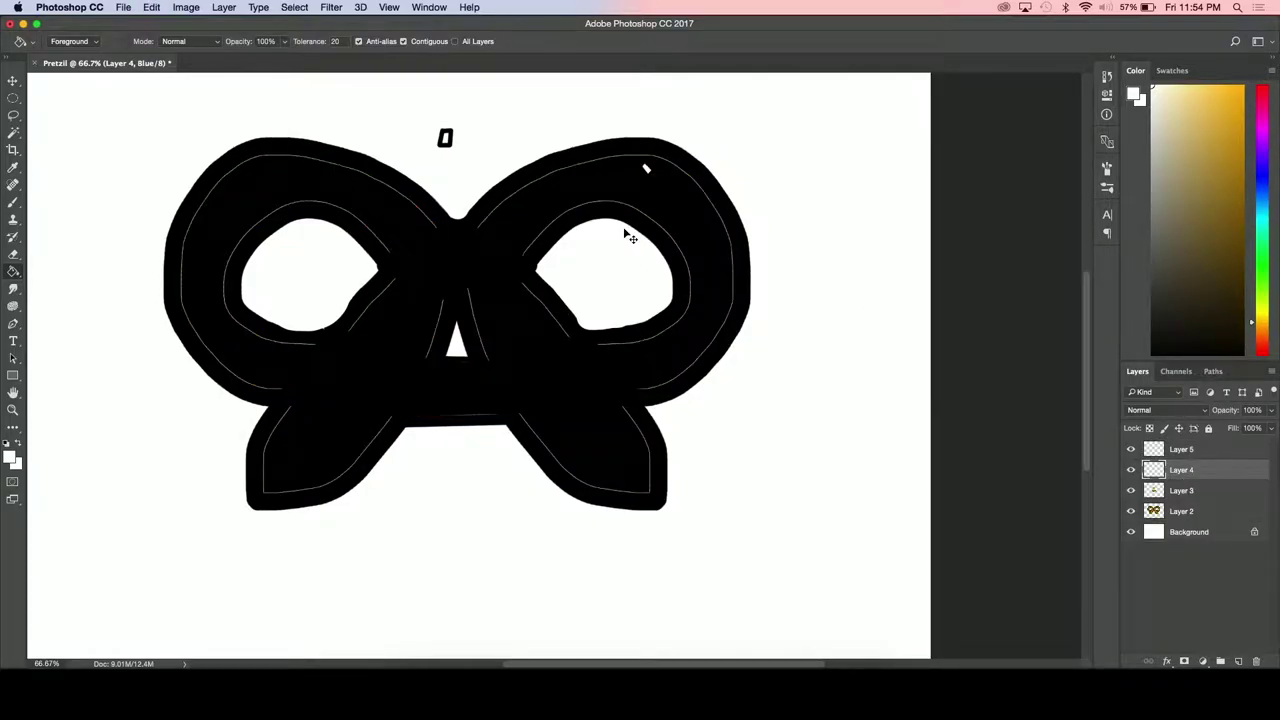
{"action": "key", "text": "super+a"}
{"action": "key", "text": "2"}
{"action": "key", "text": "3"}
{"action": "left_click", "coordinate": [1180, 490]}
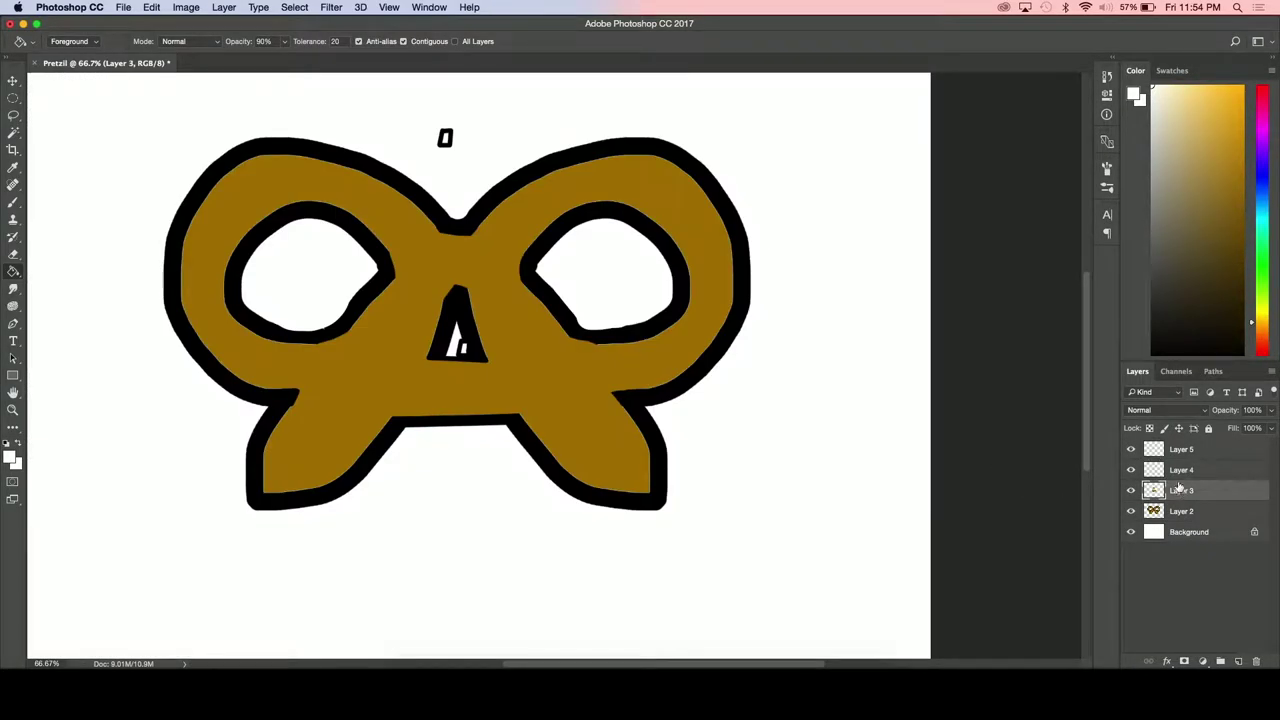
{"action": "left_click", "coordinate": [1175, 471]}
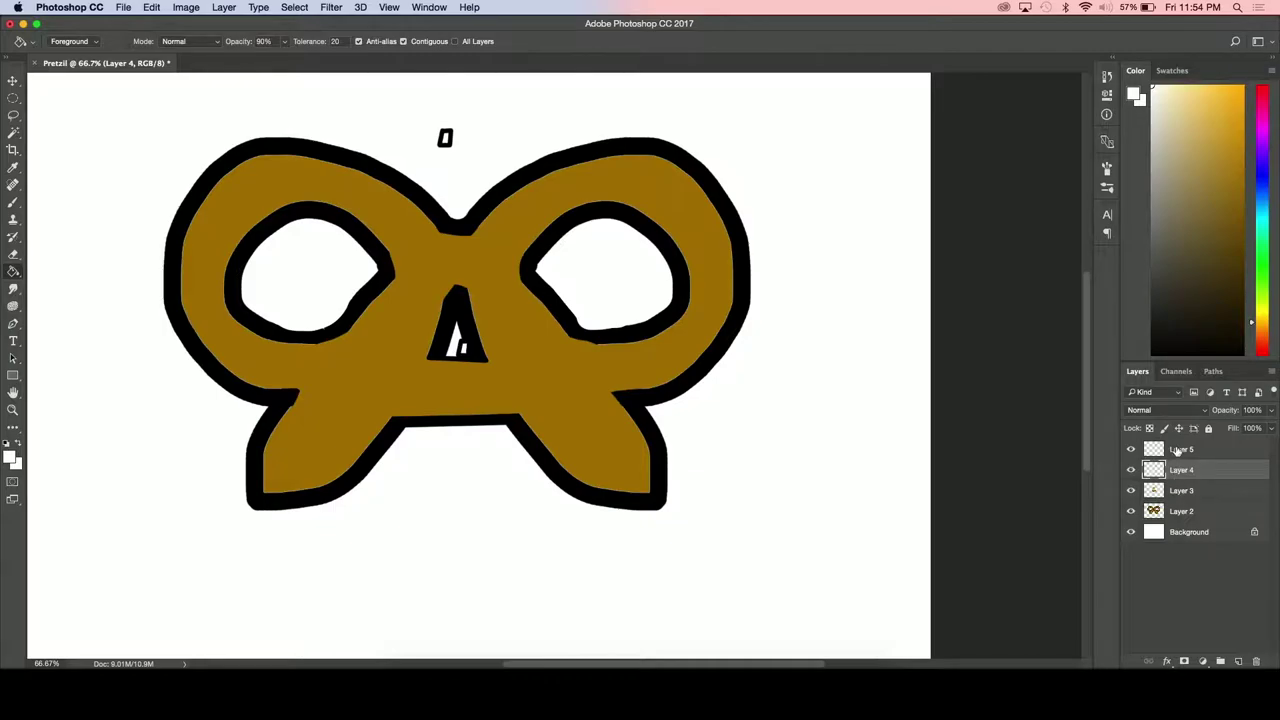
{"action": "left_click", "coordinate": [1178, 450]}
Rotate the original grain on Layer 4 by about 9.24° and move it onto the upper-left part of the left loop
{"action": "left_click", "coordinate": [1177, 469]}
{"action": "key", "text": "super+t"}
{"action": "left_click_drag", "start_coordinate": [436, 123], "coordinate": [440, 126]}
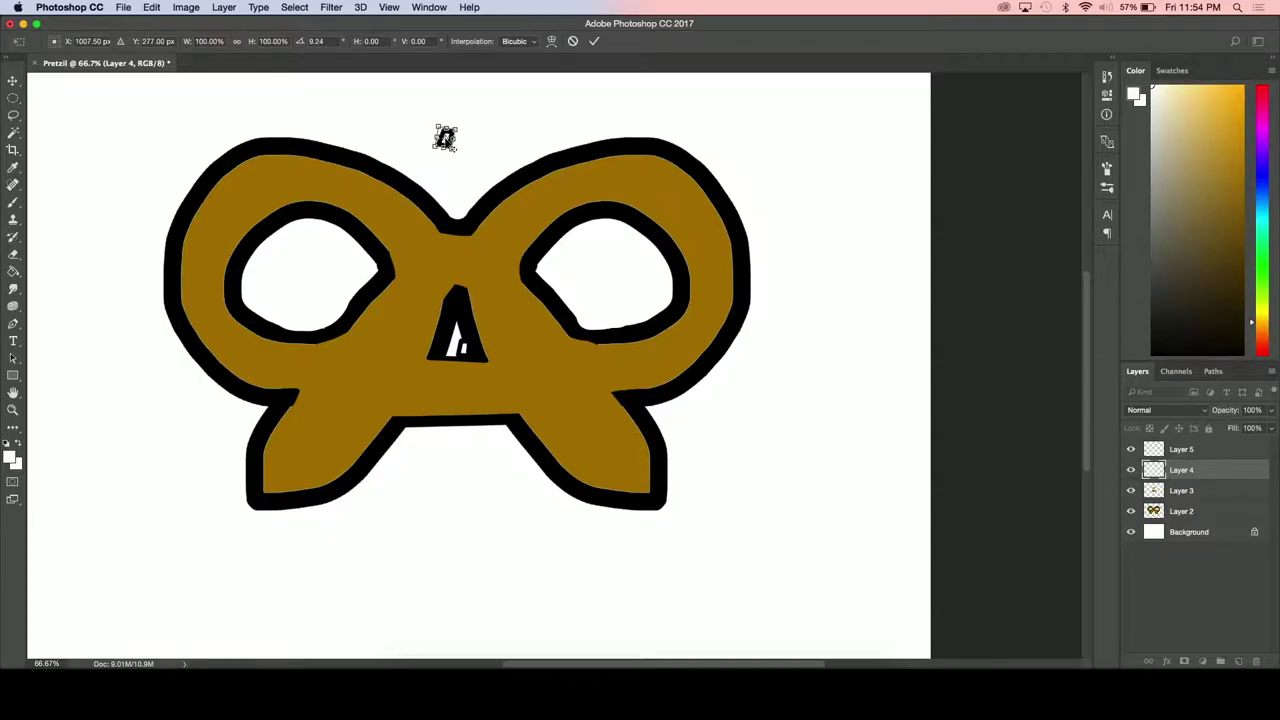
{"action": "left_click", "coordinate": [581, 194], "text": "alt"}
{"action": "left_click_drag", "start_coordinate": [445, 138], "coordinate": [260, 200]}
{"action": "key", "text": "super+z"}
{"action": "left_click_drag", "start_coordinate": [445, 138], "coordinate": [217, 220]}
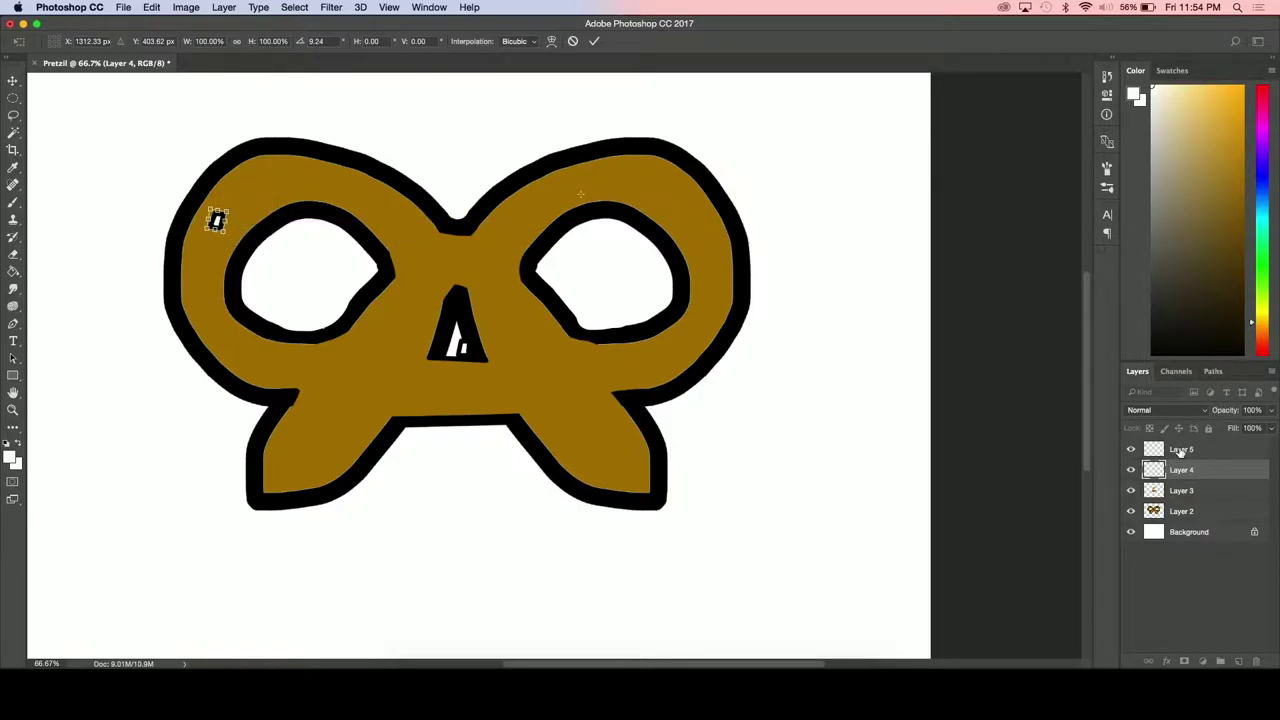
{"action": "key", "text": "Return"}
{"action": "key", "text": "g"}
Move the grain on Layer 5 from the triangular gap to the upper-right part of the right loop
{"action": "left_click", "coordinate": [1181, 450]}
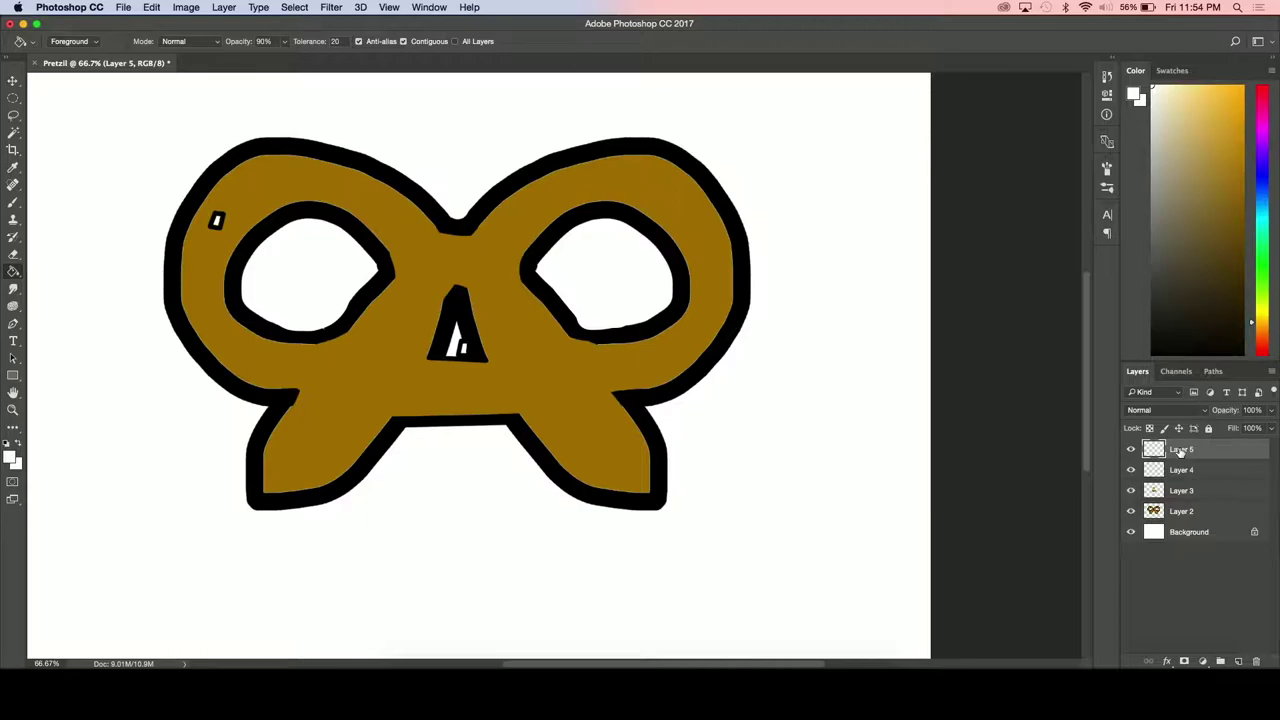
{"action": "key", "text": "super+t"}
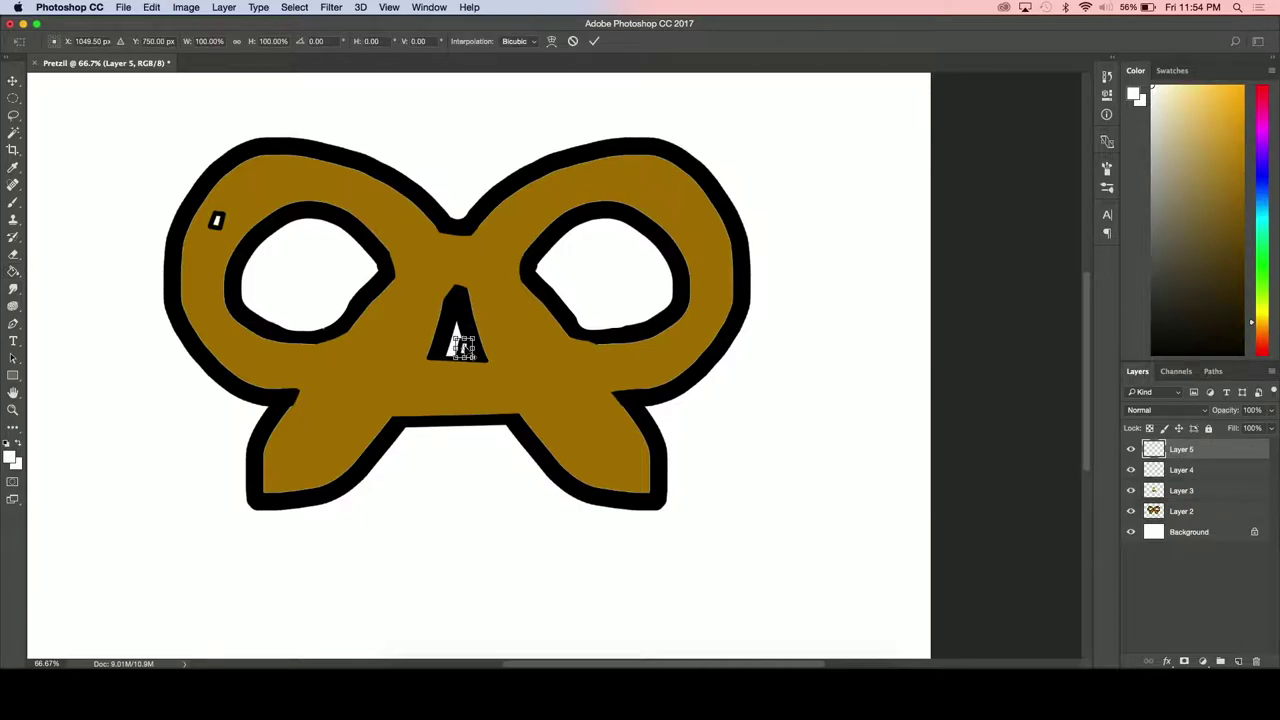
{"action": "left_click_drag", "start_coordinate": [463, 345], "coordinate": [585, 452]}
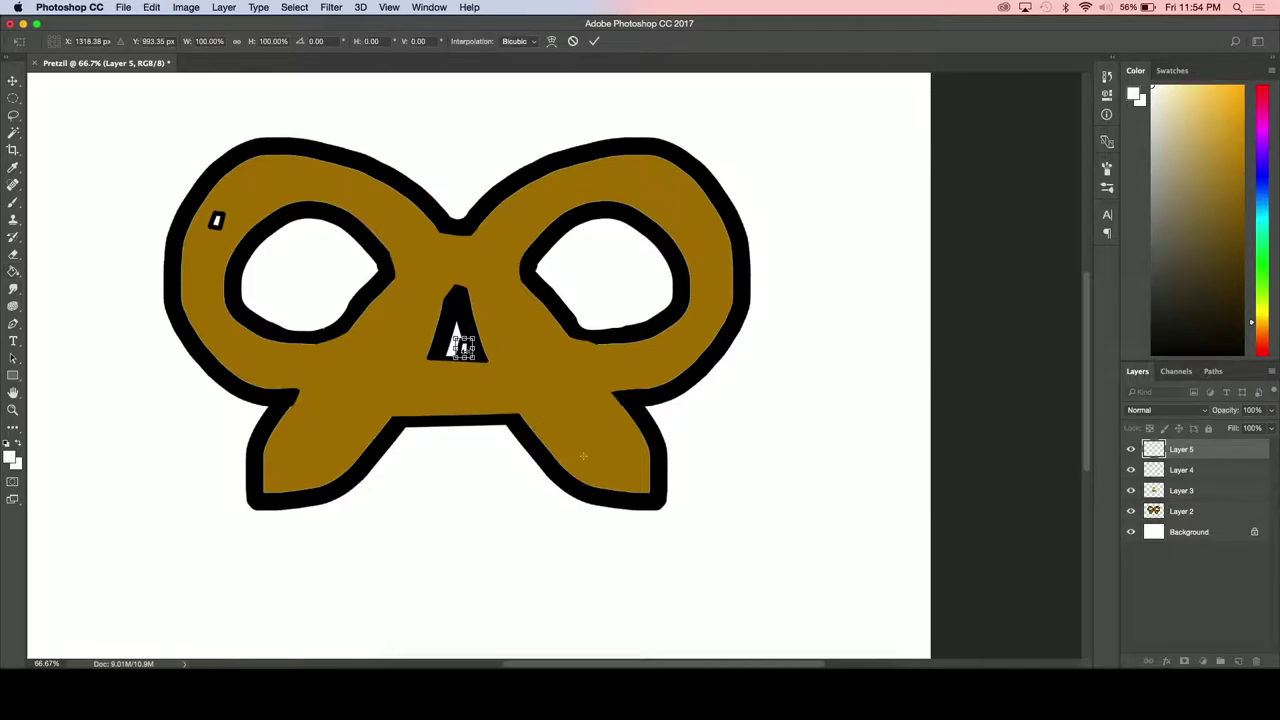
{"action": "left_click_drag", "start_coordinate": [463, 345], "coordinate": [663, 181]}
{"action": "key", "text": "Return"}
{"action": "key", "text": "g"}
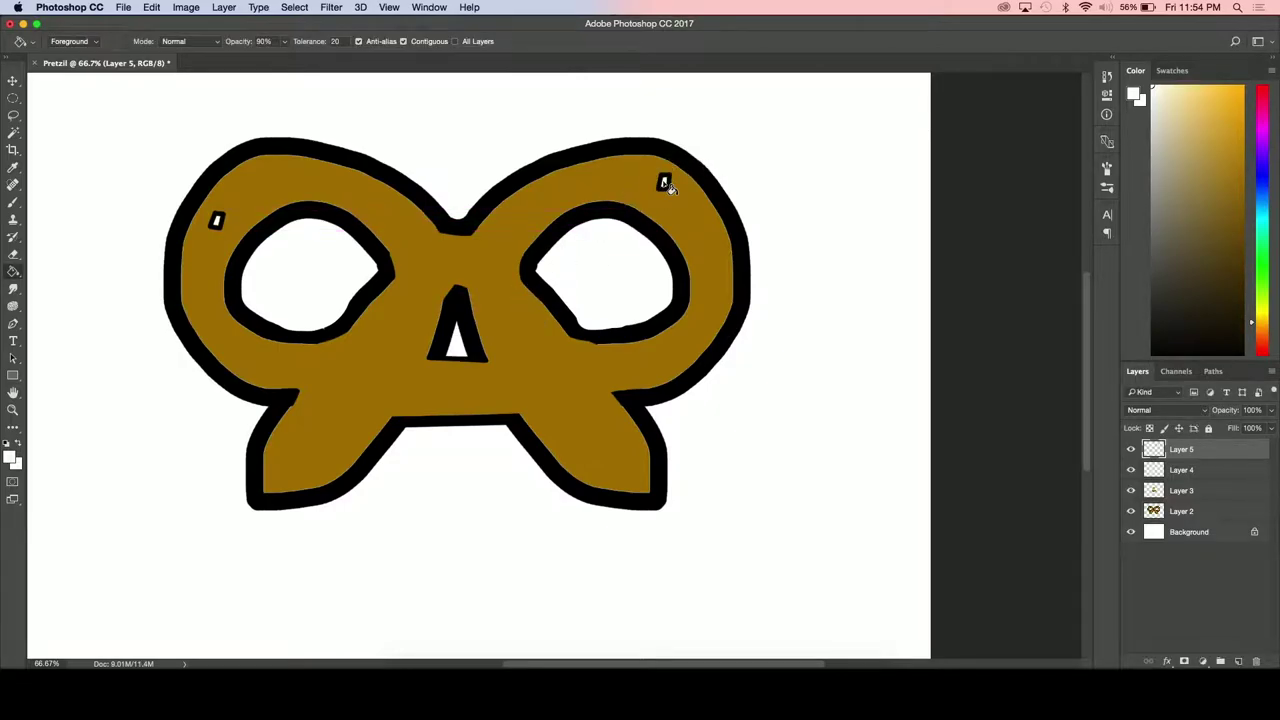
Paste another grain on a new layer, rotate it about -72.69° and place it at the top of the lower-left strand end
{"action": "key", "text": "super+v"}
{"action": "key", "text": "super+t"}
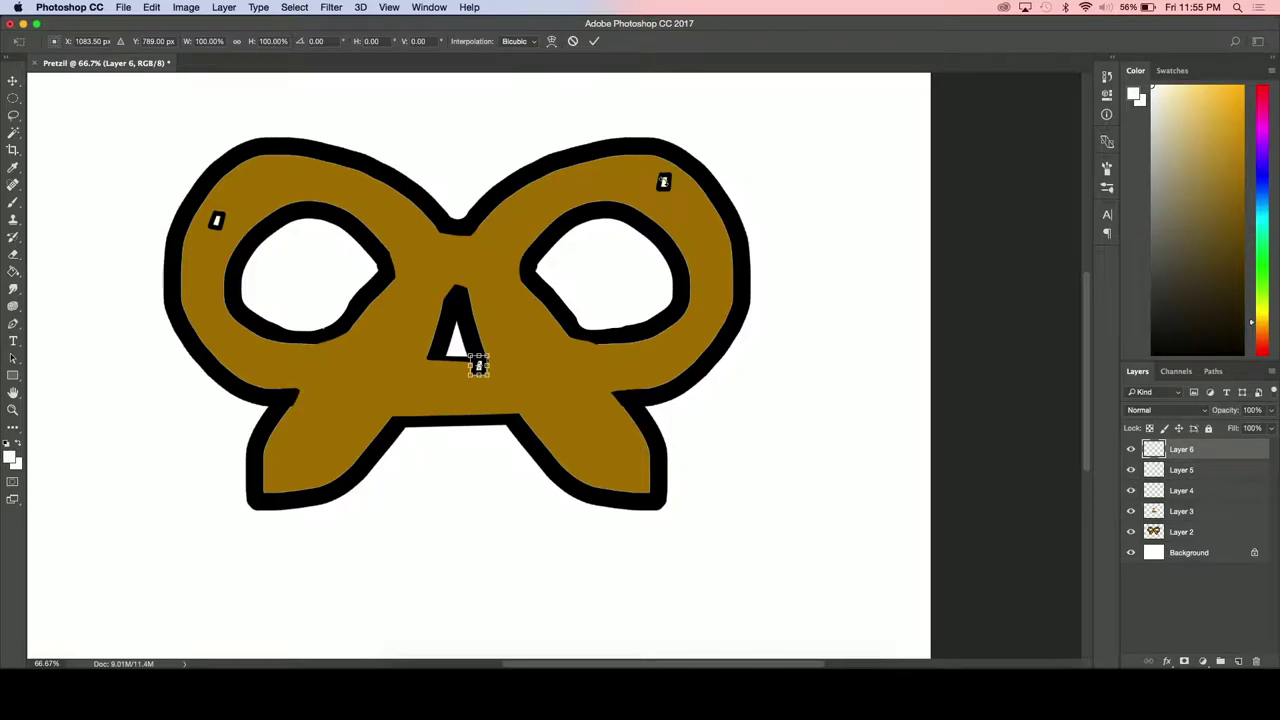
{"action": "left_click_drag", "start_coordinate": [490, 372], "coordinate": [587, 462]}
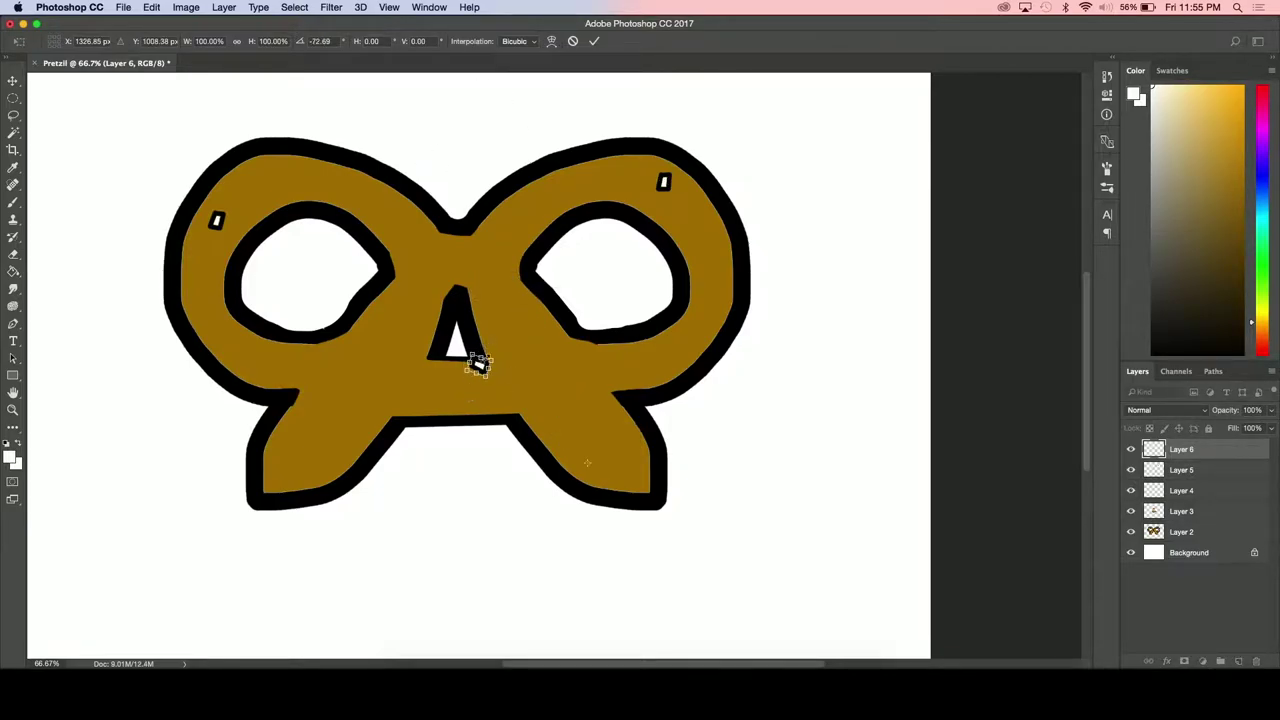
{"action": "left_click_drag", "start_coordinate": [478, 365], "coordinate": [290, 422]}
{"action": "key", "text": "Return"}
{"action": "key", "text": "g"}
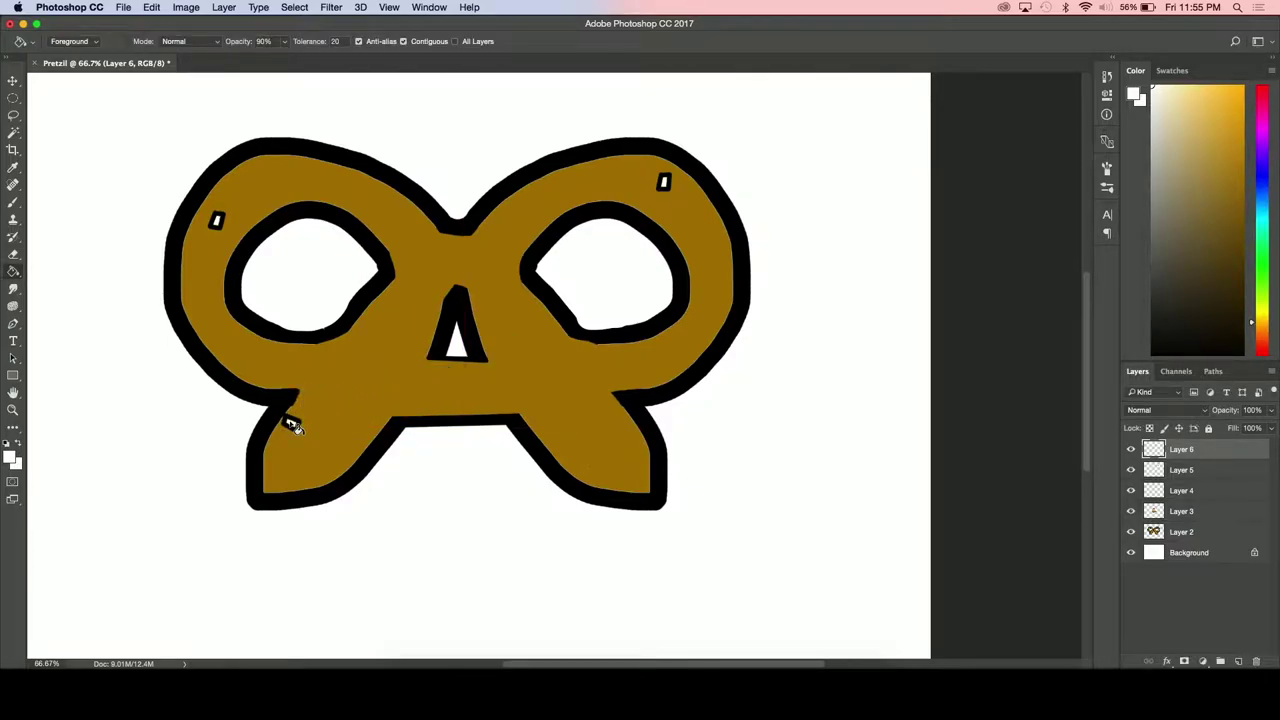
Paste another grain on a new layer and place it near the bottom of the lower-right strand end
{"action": "key", "text": "ctrl+v"}
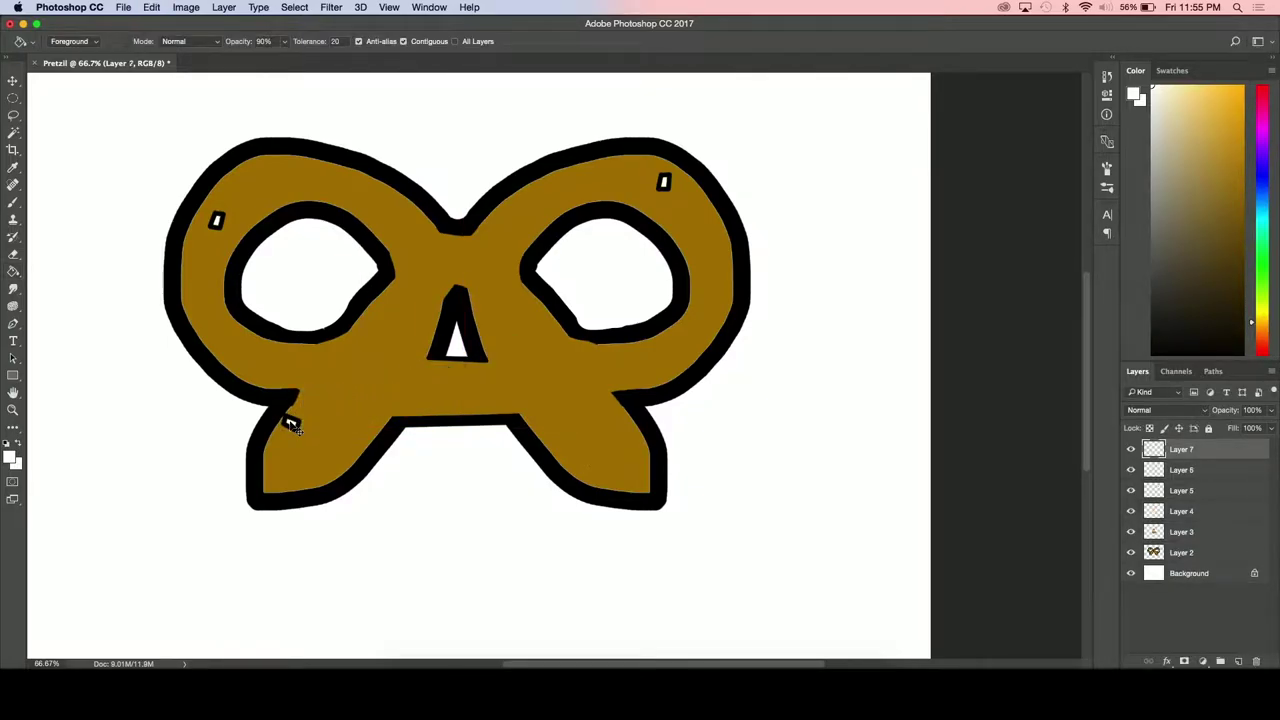
{"action": "key", "text": "ctrl+t"}
{"action": "left_click", "coordinate": [563, 434], "text": "alt"}
{"action": "left_click", "coordinate": [494, 354]}
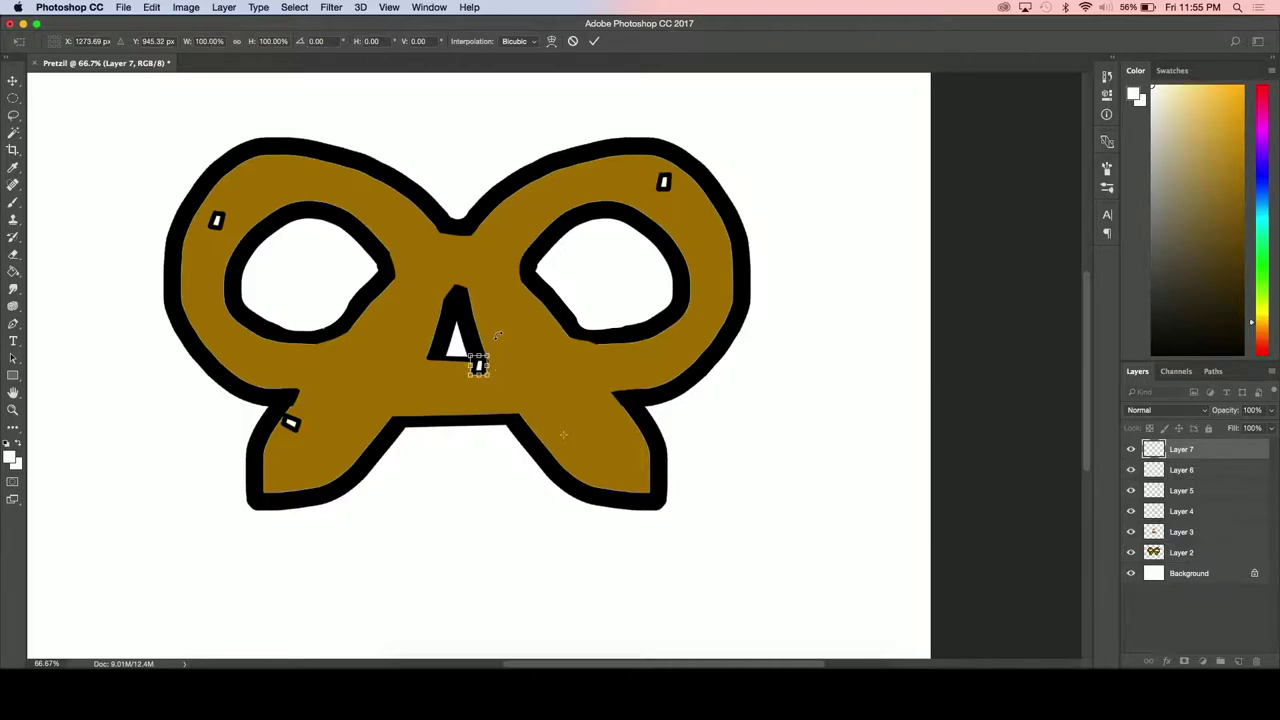
{"action": "left_click_drag", "start_coordinate": [504, 330], "coordinate": [583, 409]}
{"action": "mouse_move", "coordinate": [605, 428]}
{"action": "left_mouse_down"}
{"action": "mouse_move", "coordinate": [652, 472]}
{"action": "mouse_move", "coordinate": [605, 482]}
{"action": "left_mouse_up"}
{"action": "key", "text": "Return"}
{"action": "key", "text": "g"}
Paste another grain on a new layer, rotate it about -52.5° and place it where the right loop rises from the notch
{"action": "key", "text": "super+v"}
{"action": "key", "text": "super+t"}
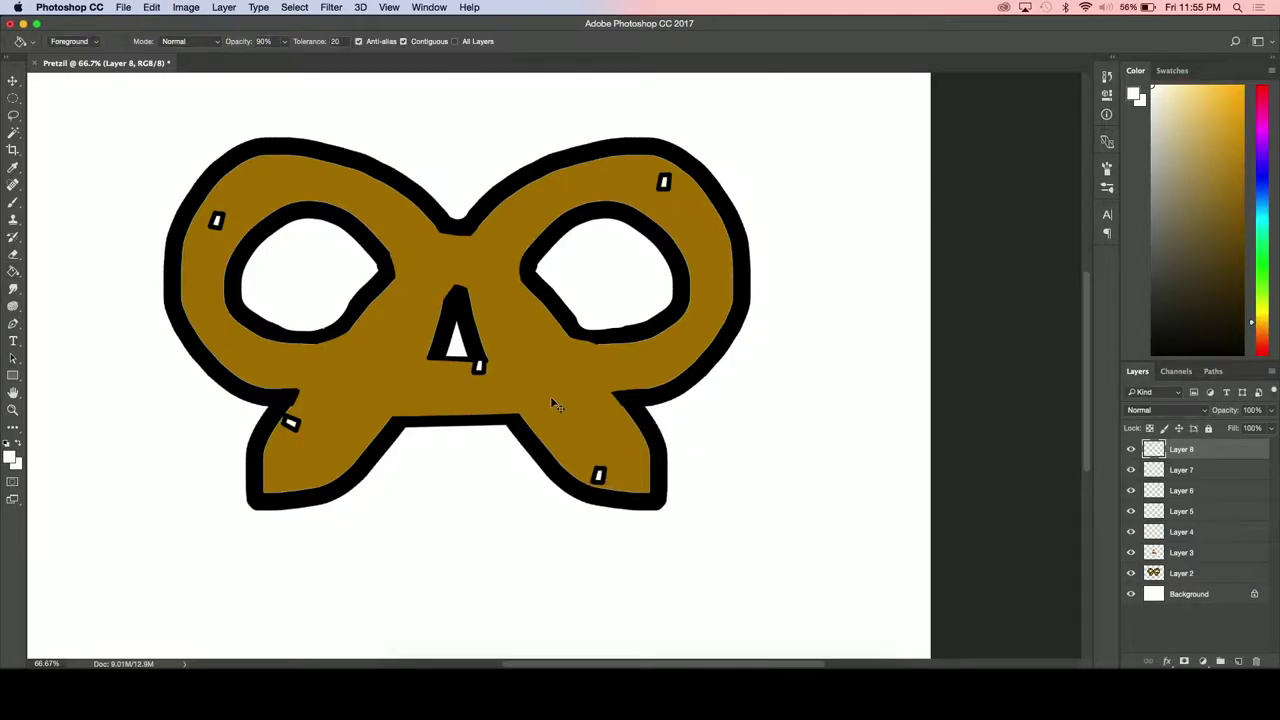
{"action": "left_click_drag", "start_coordinate": [474, 361], "coordinate": [566, 367]}
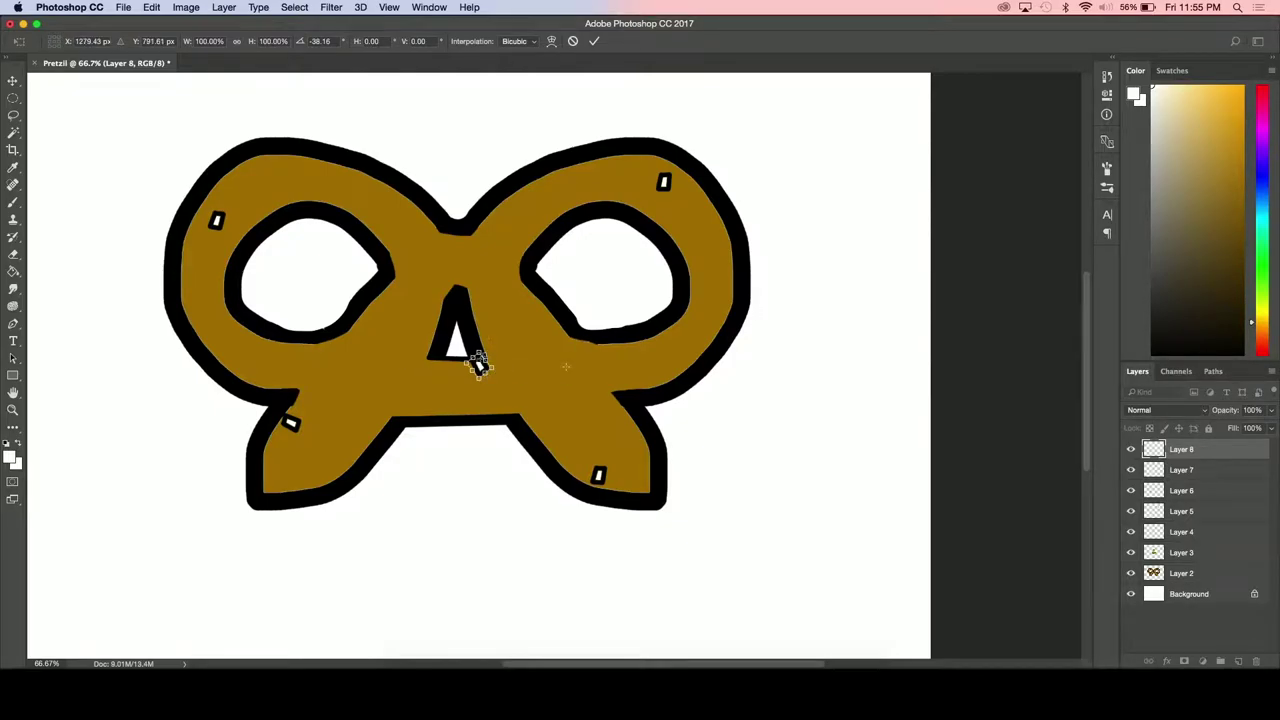
{"action": "left_click_drag", "start_coordinate": [484, 336], "coordinate": [477, 360]}
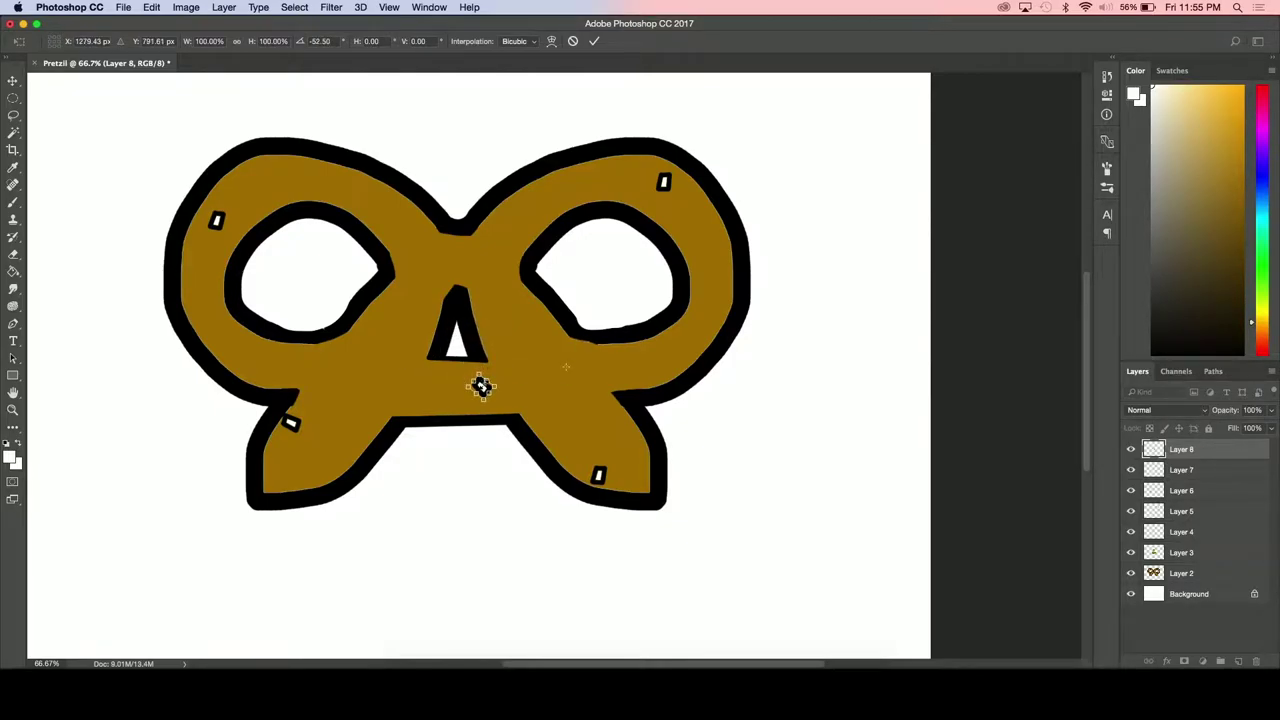
{"action": "left_click_drag", "start_coordinate": [481, 386], "coordinate": [527, 206]}
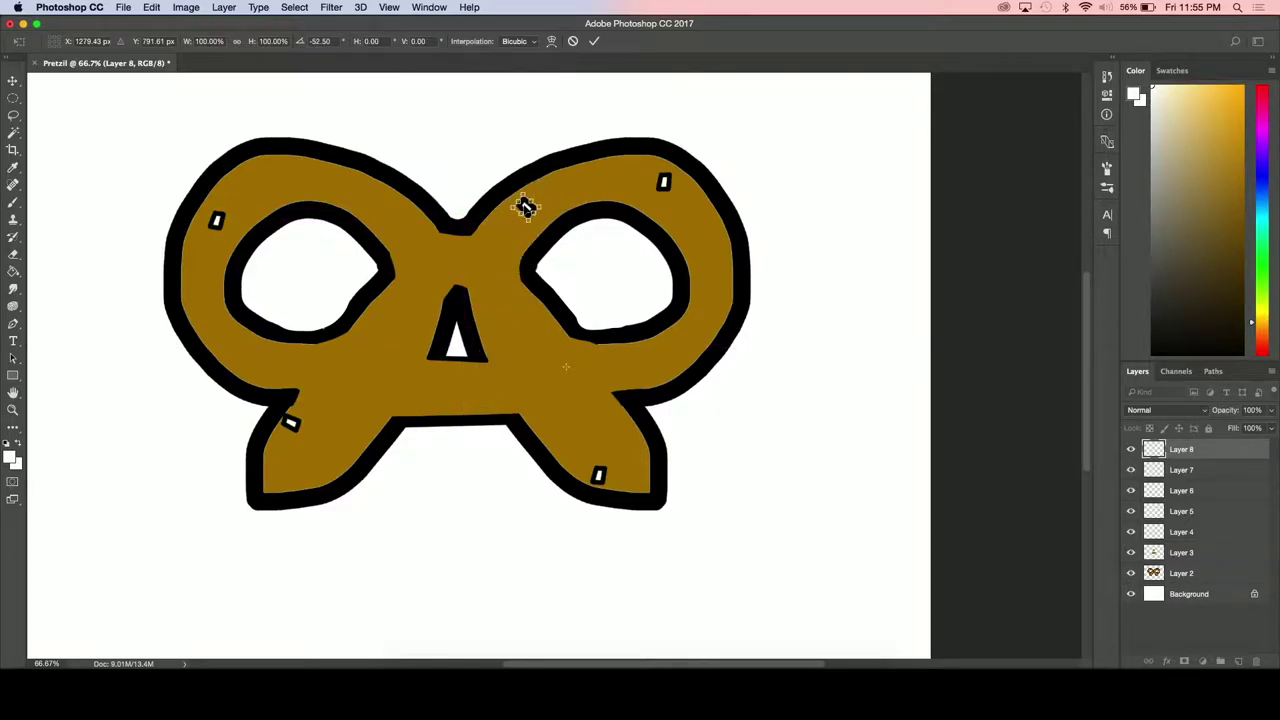
{"action": "key", "text": "Return"}
{"action": "key", "text": "g"}
Paste another grain just above and left of the triangular gap and tilt it further clockwise
{"action": "key", "text": "ctrl+v"}
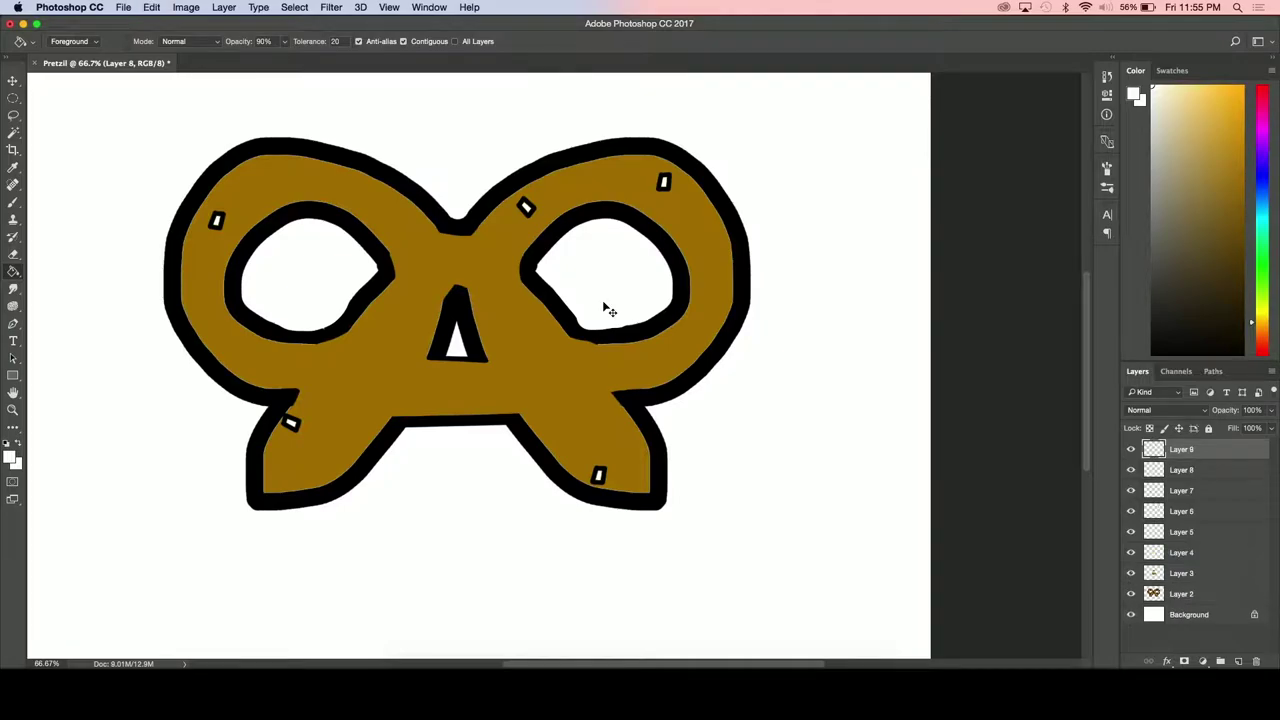
{"action": "key", "text": "ctrl+t"}
{"action": "left_click_drag", "start_coordinate": [478, 366], "coordinate": [676, 314]}
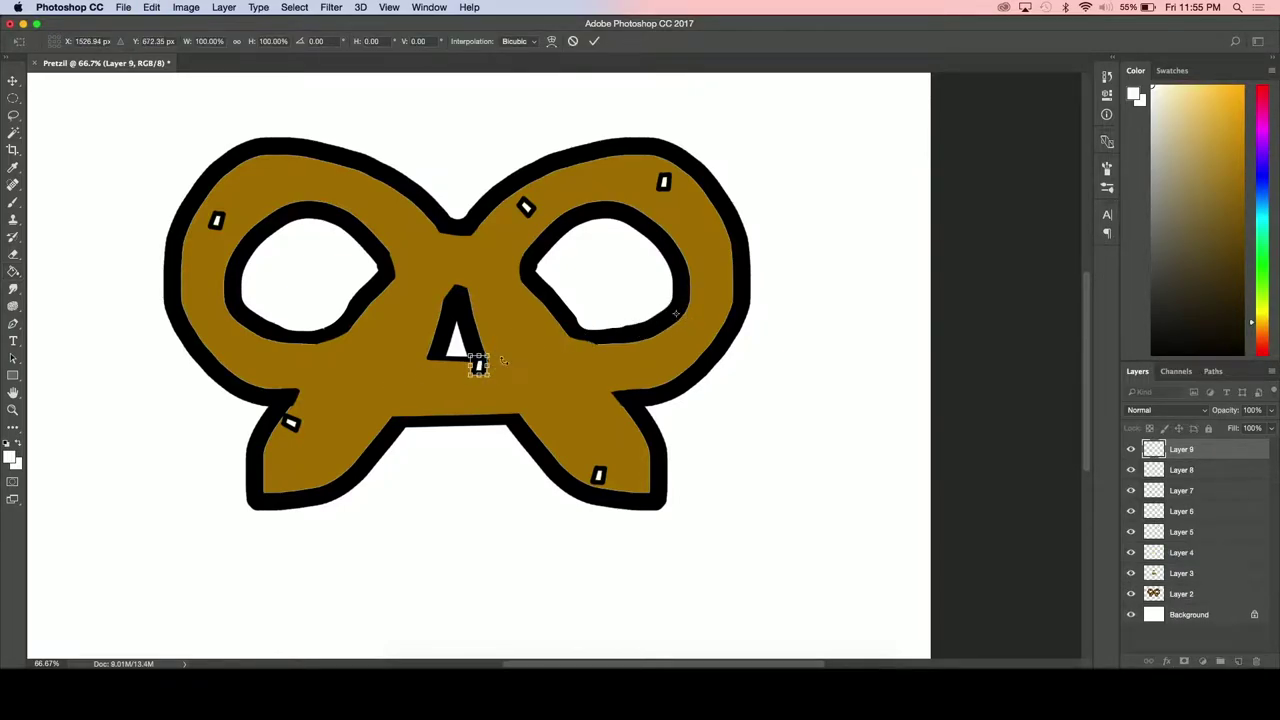
{"action": "mouse_move", "coordinate": [478, 366]}
{"action": "left_mouse_down"}
{"action": "mouse_move", "coordinate": [397, 237]}
{"action": "mouse_move", "coordinate": [365, 245]}
{"action": "mouse_move", "coordinate": [293, 333]}
{"action": "mouse_move", "coordinate": [393, 318]}
{"action": "mouse_move", "coordinate": [432, 272]}
{"action": "left_mouse_up"}
{"action": "key", "text": "Return"}
{"action": "key", "text": "g"}
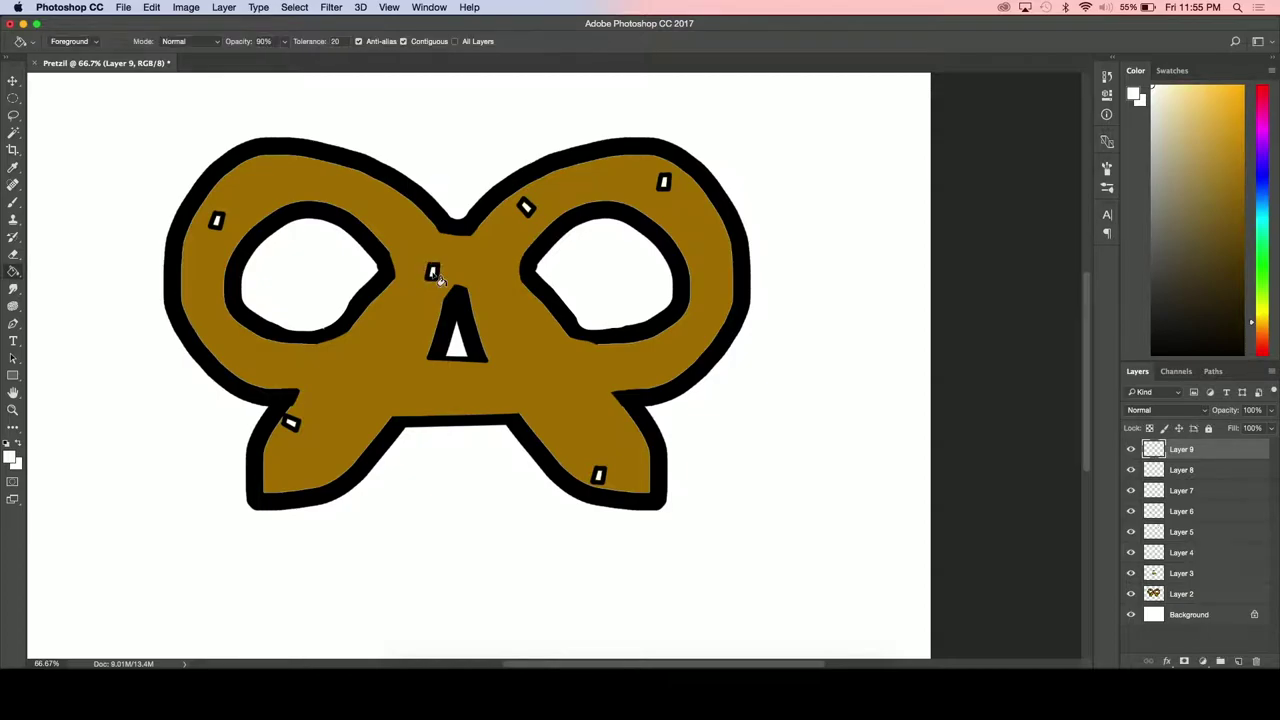
{"action": "key", "text": "ctrl+t"}
{"action": "left_click_drag", "start_coordinate": [464, 231], "coordinate": [473, 240]}
{"action": "key", "text": "Return"}
Paste another grain on a new layer, rotate it diagonally by about -136.88° and place it on the lower-right part of the right loop
{"action": "key", "text": "ctrl+v"}
{"action": "key", "text": "ctrl+t"}
{"action": "left_click_drag", "start_coordinate": [510, 296], "coordinate": [400, 372]}
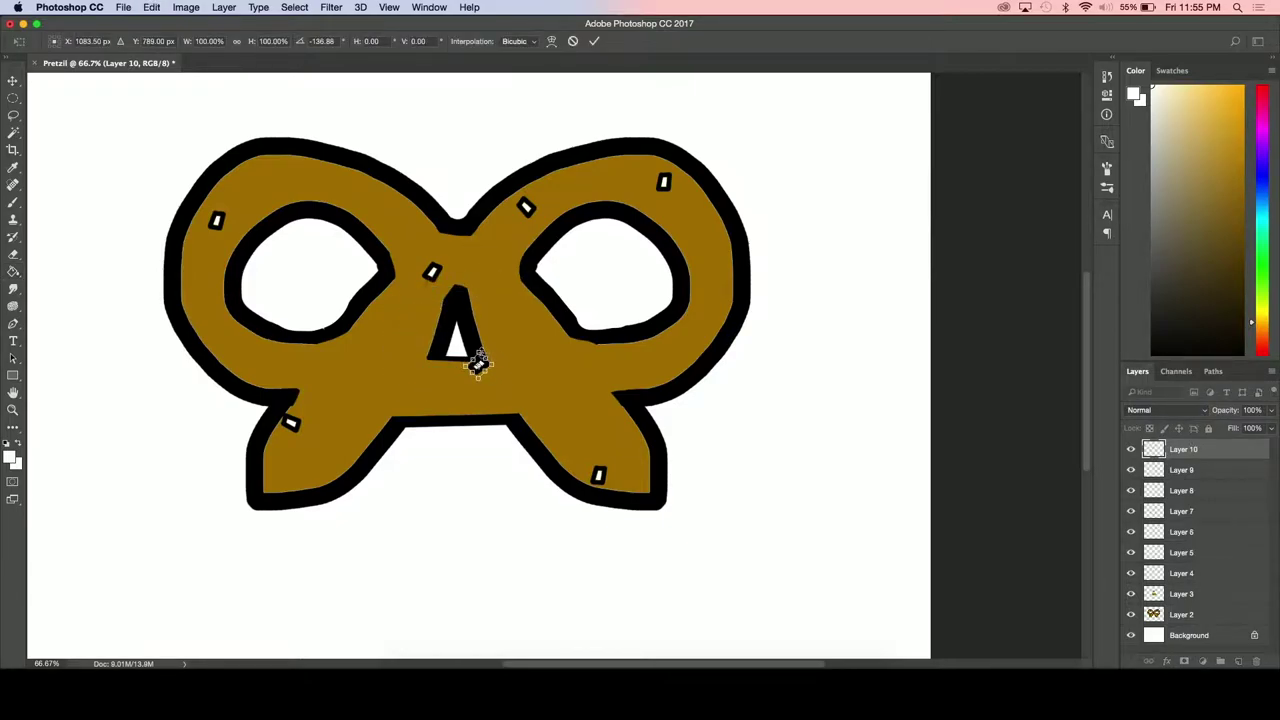
{"action": "left_click_drag", "start_coordinate": [478, 365], "coordinate": [549, 410]}
{"action": "left_click_drag", "start_coordinate": [478, 366], "coordinate": [686, 338]}
{"action": "key", "text": "Return"}
{"action": "key", "text": "g"}
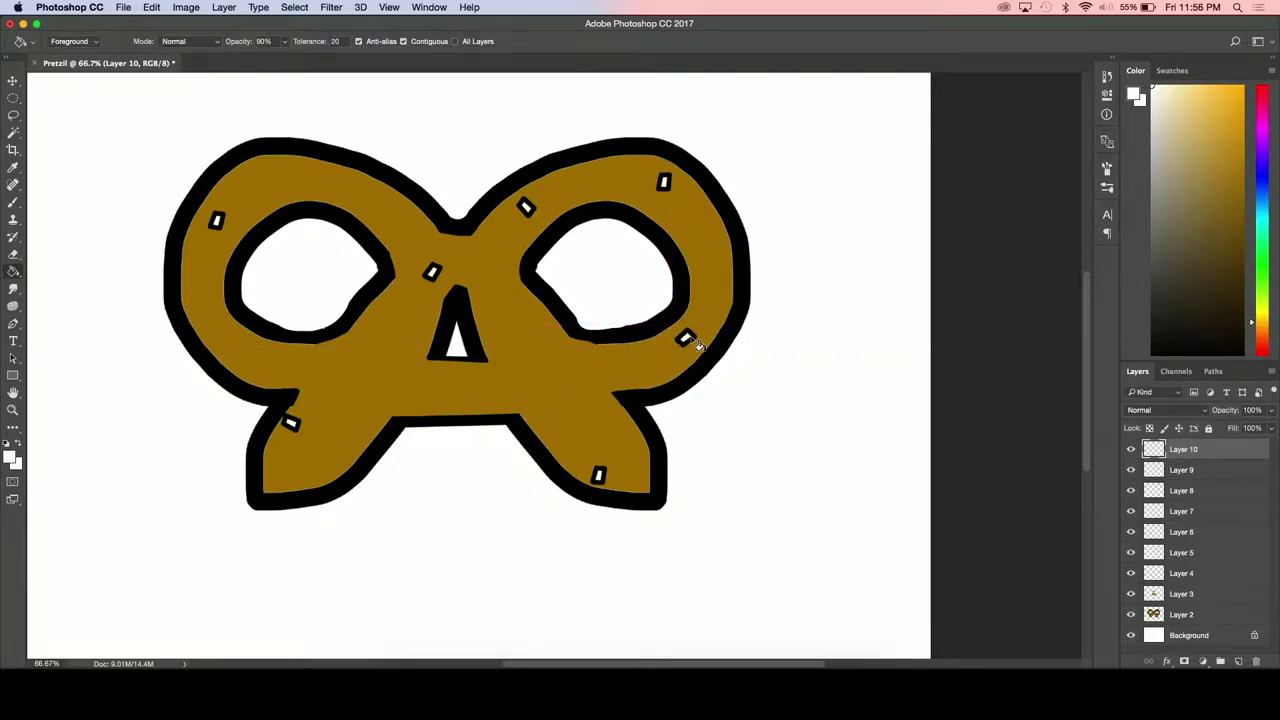
Shift the grain on the right loop's lower-right part up against the inner outline and adjust its tilt
{"action": "key", "text": "super+t"}
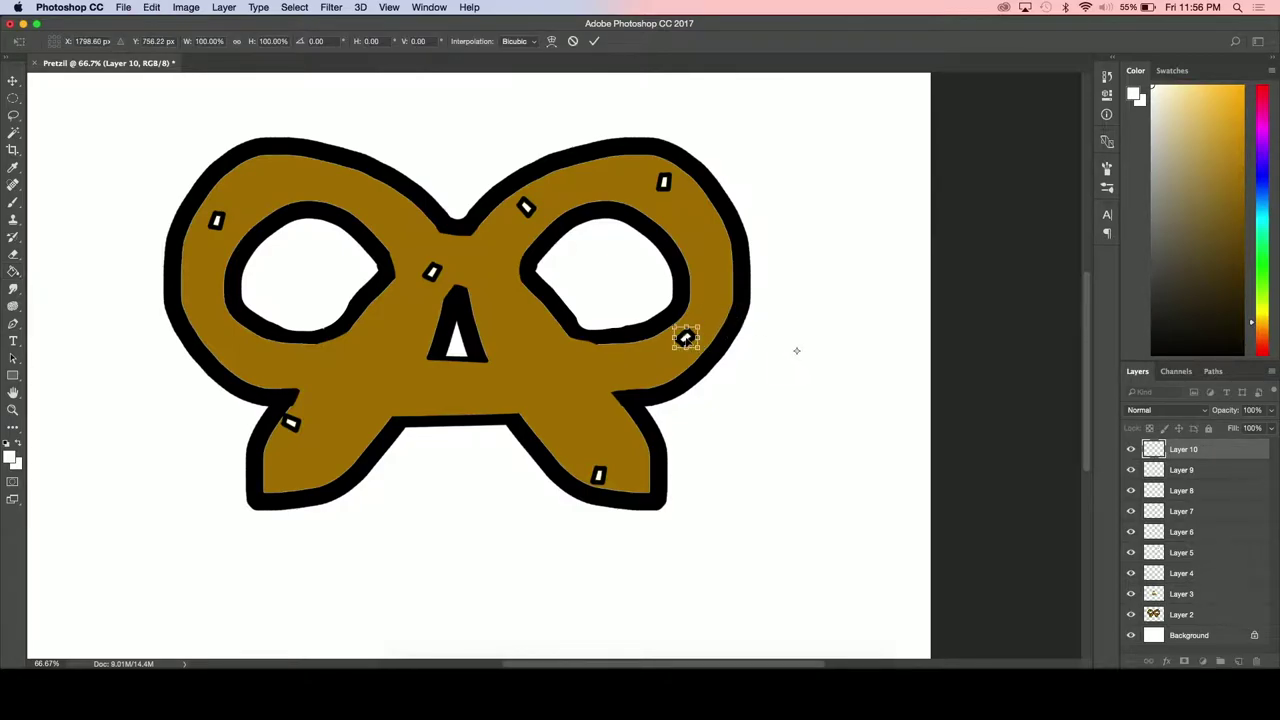
{"action": "left_click_drag", "start_coordinate": [686, 338], "coordinate": [682, 324]}
{"action": "key", "text": "Return"}
{"action": "key", "text": "g"}
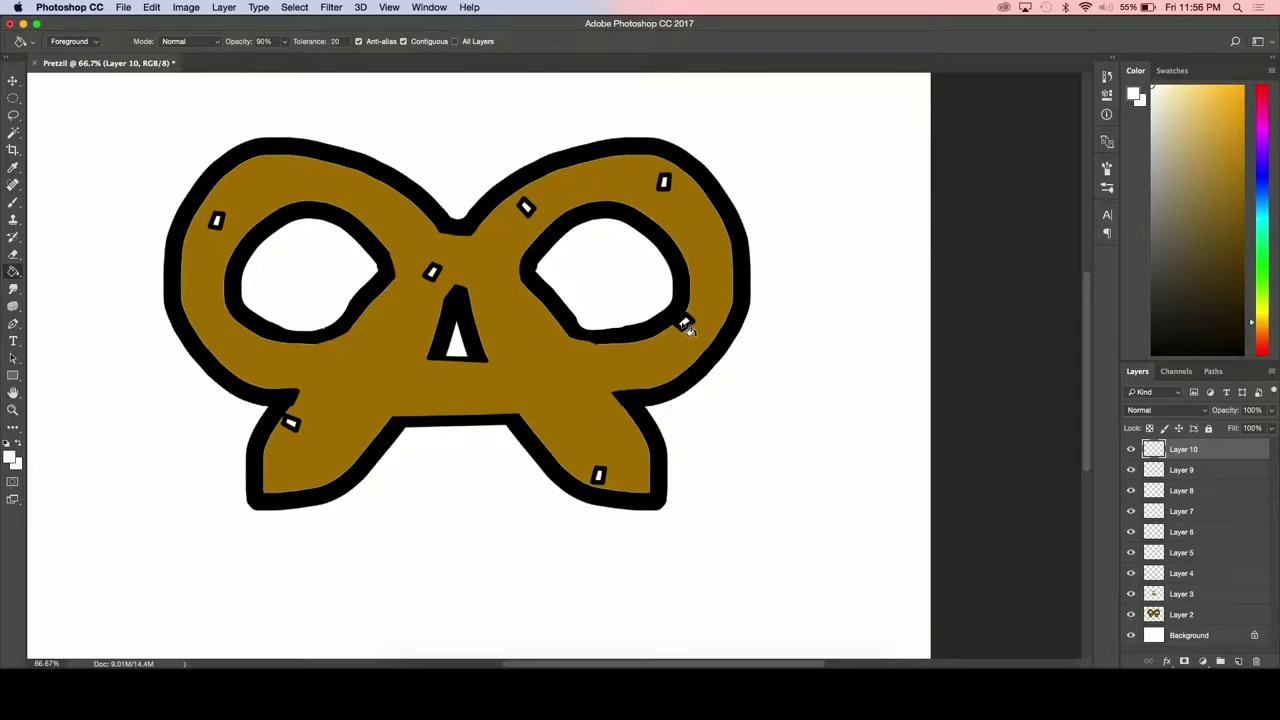
{"action": "key", "text": "super+t"}
{"action": "left_click", "coordinate": [805, 340], "text": "alt"}
{"action": "left_click_drag", "start_coordinate": [692, 318], "coordinate": [693, 336]}
{"action": "key", "text": "Return"}
Paste another grain on a new layer, rotate it about -58.33° and place it on the lower-left part of the left loop
{"action": "key", "text": "super+v"}
{"action": "key", "text": "super+t"}
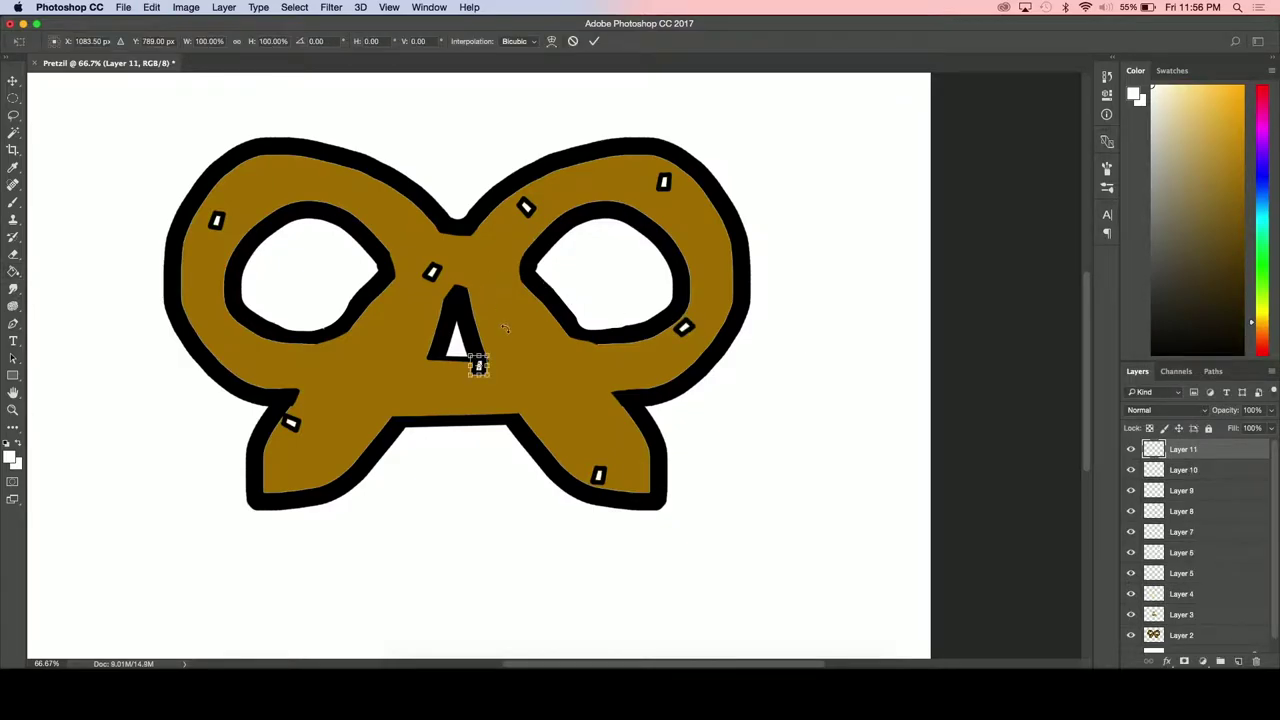
{"action": "left_click_drag", "start_coordinate": [515, 356], "coordinate": [495, 330]}
{"action": "left_click", "coordinate": [582, 365], "text": "alt"}
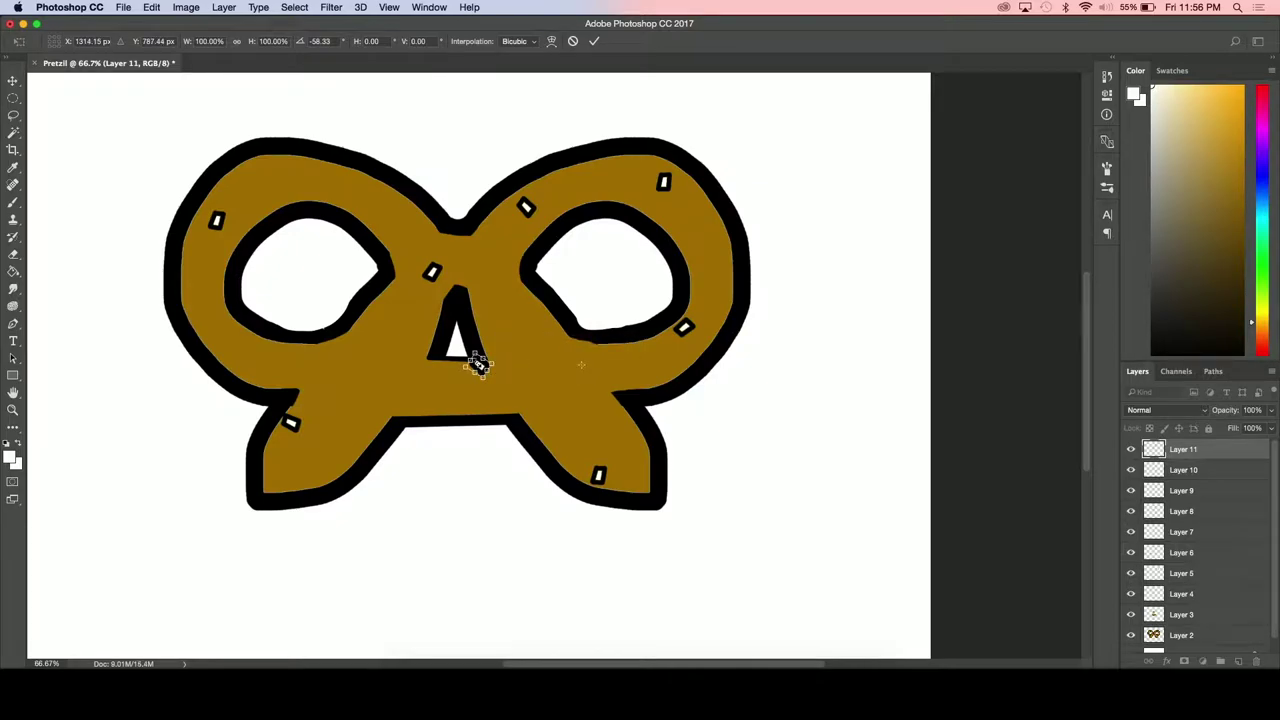
{"action": "left_click_drag", "start_coordinate": [478, 365], "coordinate": [230, 345]}
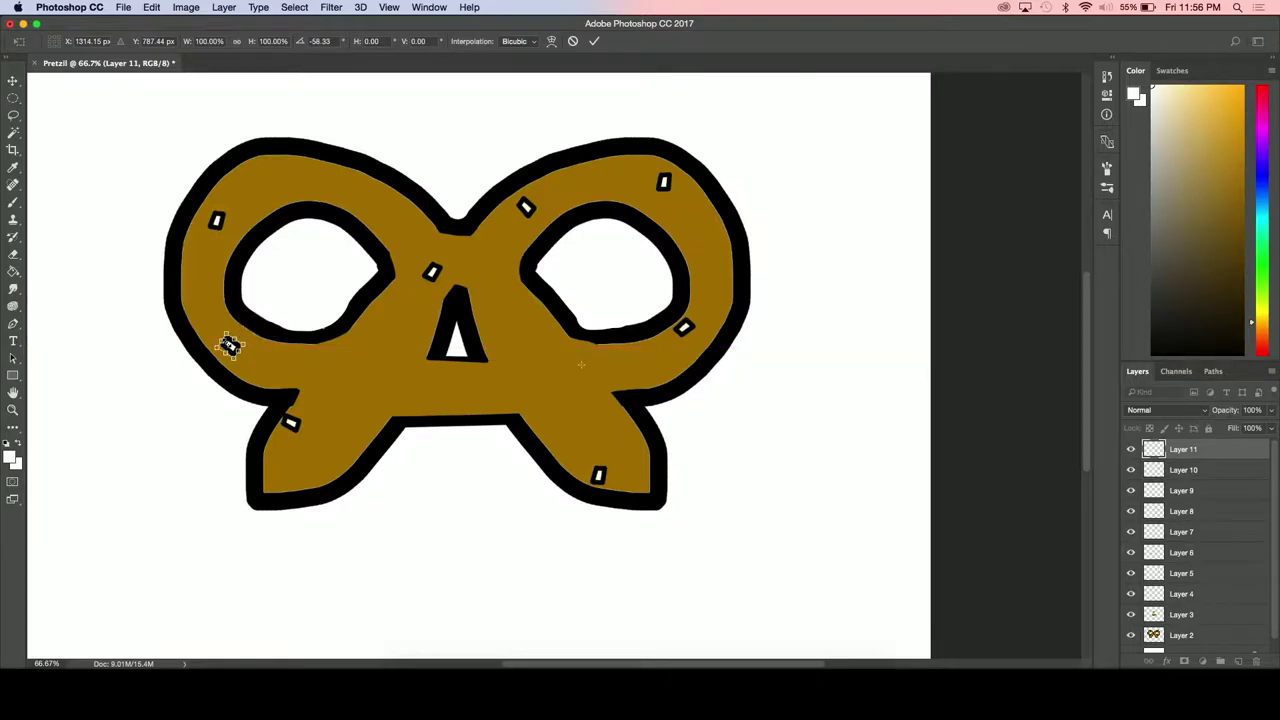
{"action": "key", "text": "Return"}
{"action": "key", "text": "g"}
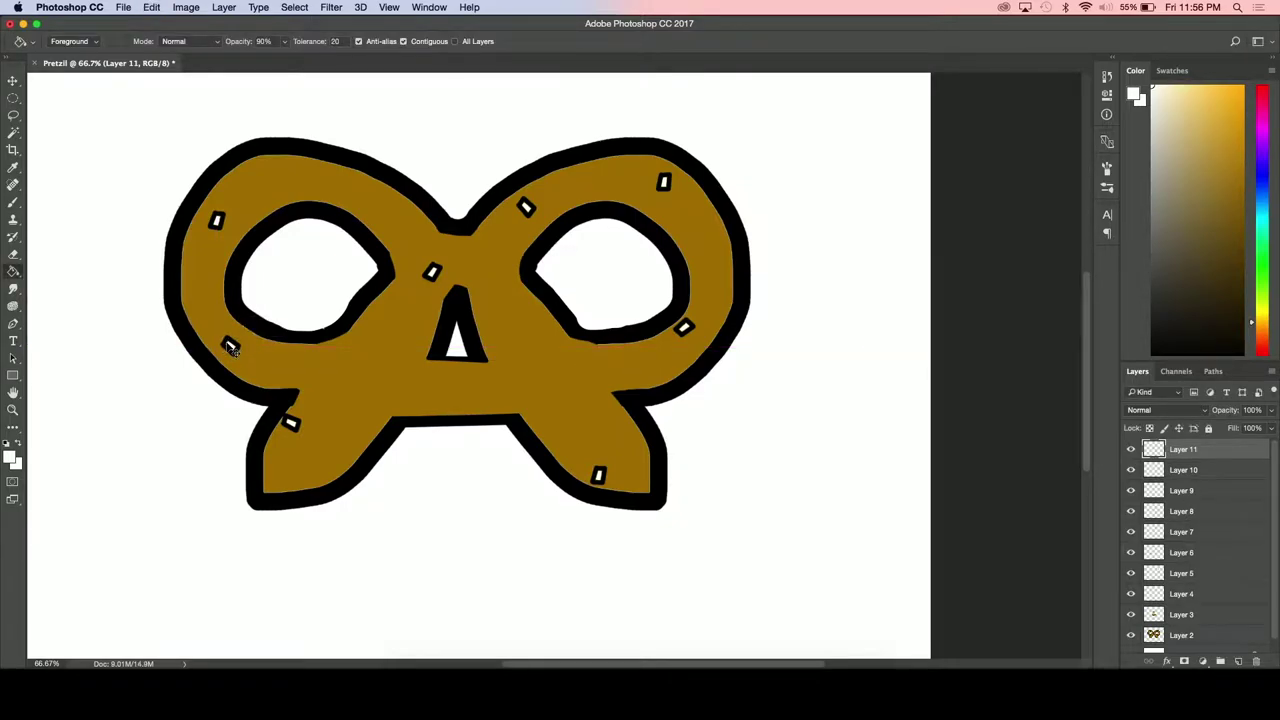
Paste another grain on a new layer, rotate it about -20.14° and place it on the brown area left of the triangular gap
{"action": "key", "text": "ctrl+v"}
{"action": "key", "text": "ctrl+t"}
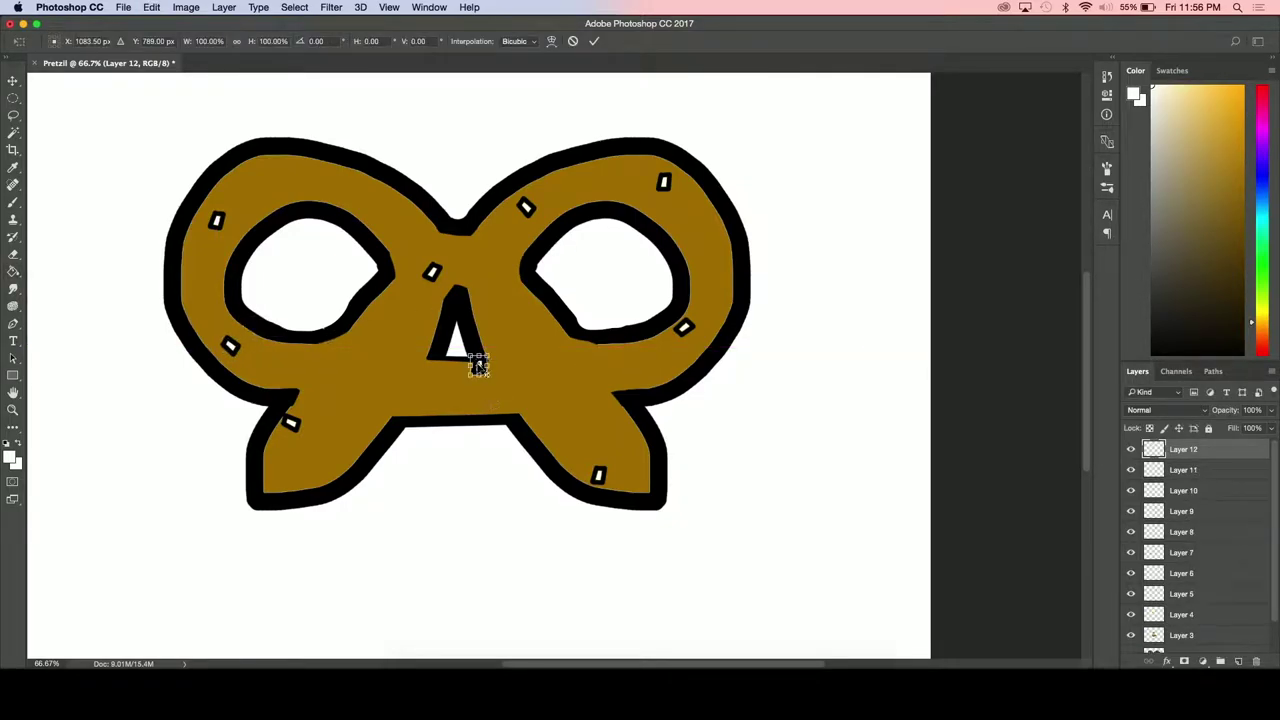
{"action": "left_click_drag", "start_coordinate": [479, 366], "coordinate": [545, 367]}
{"action": "left_click_drag", "start_coordinate": [512, 308], "coordinate": [478, 308]}
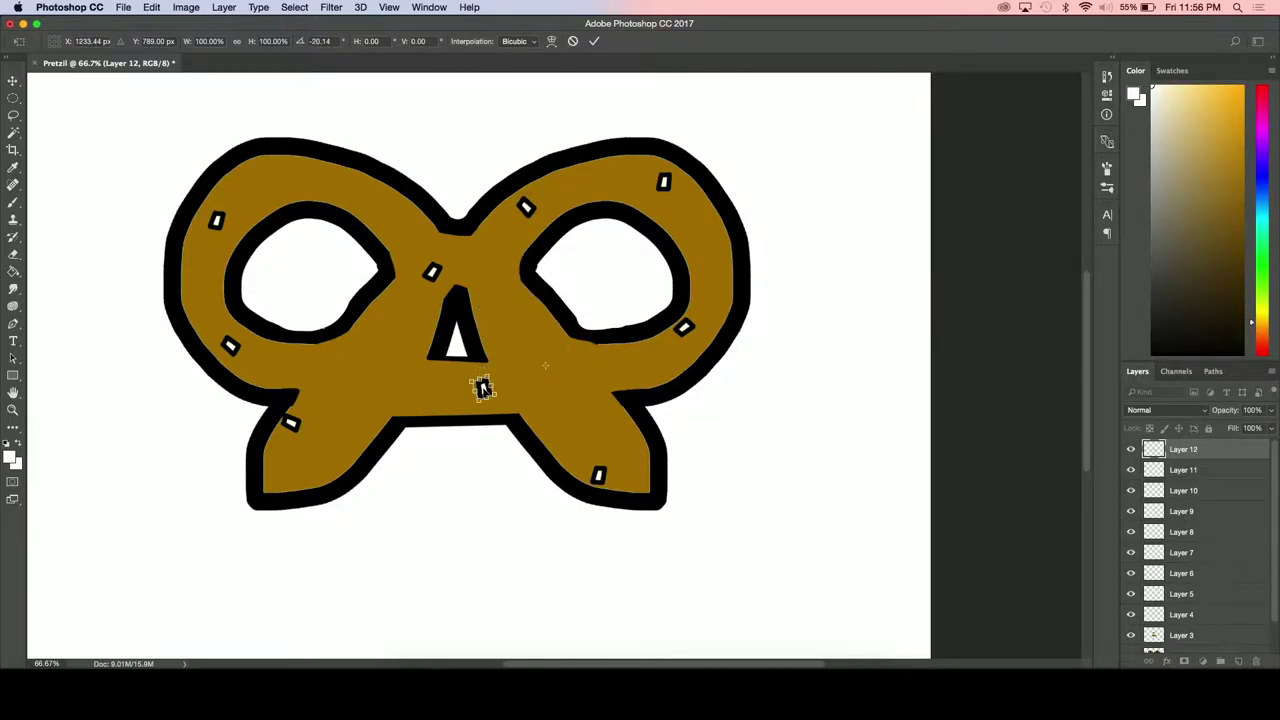
{"action": "left_click_drag", "start_coordinate": [481, 388], "coordinate": [391, 357]}
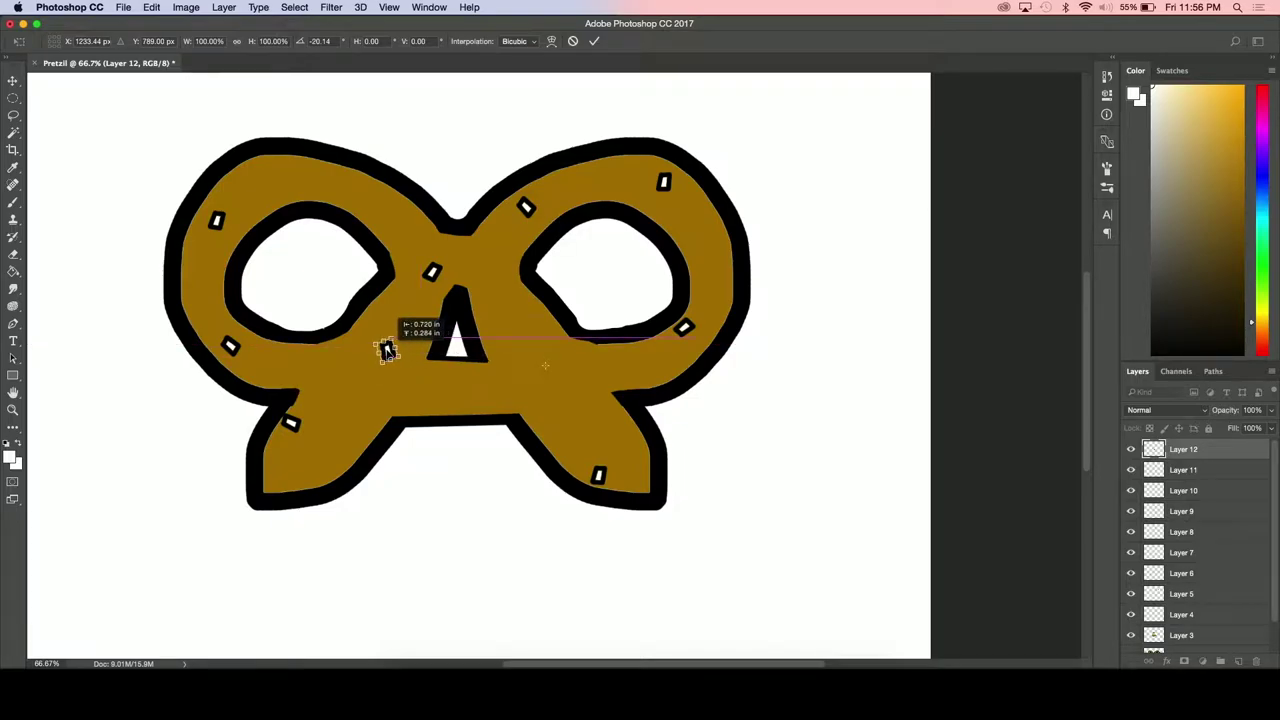
{"action": "key", "text": "Return"}
{"action": "key", "text": "g"}
Paste another grain on a new layer, rotate it about 36.62° and place it just below the triangular gap
{"action": "key", "text": "ctrl+v"}
{"action": "key", "text": "ctrl+t"}
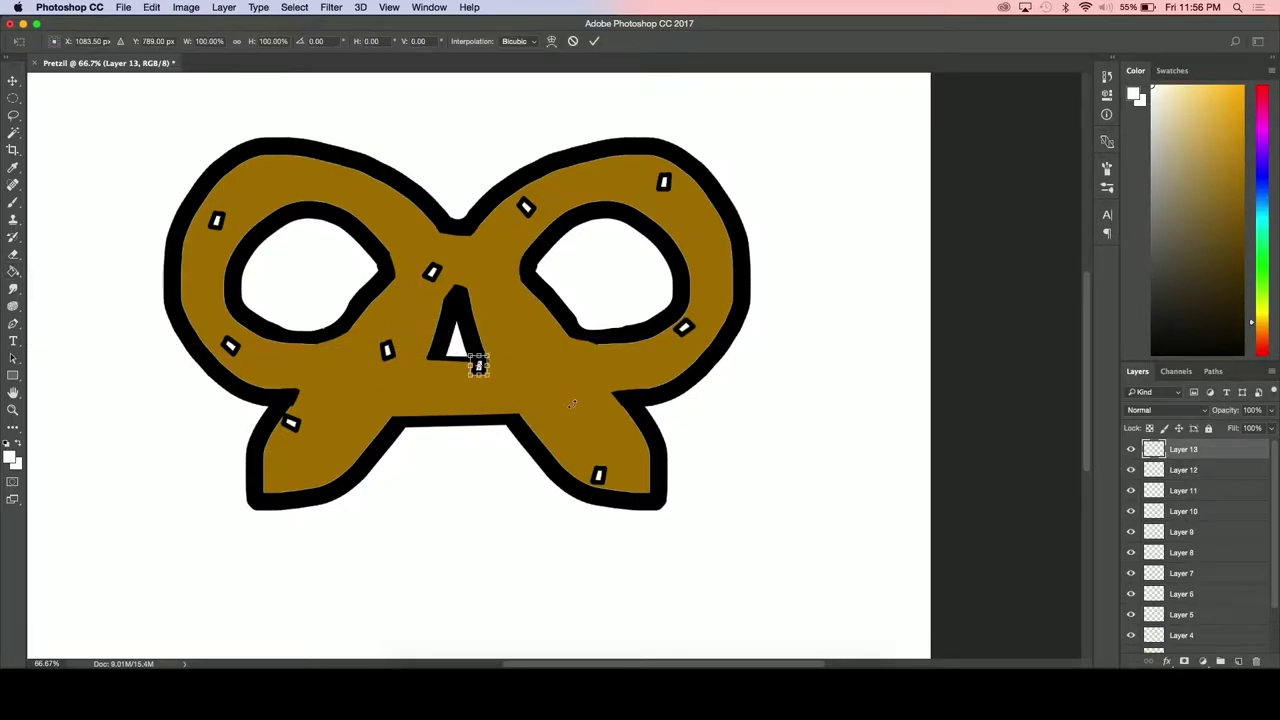
{"action": "left_click_drag", "start_coordinate": [557, 362], "coordinate": [551, 415]}
{"action": "left_click_drag", "start_coordinate": [479, 367], "coordinate": [633, 386]}
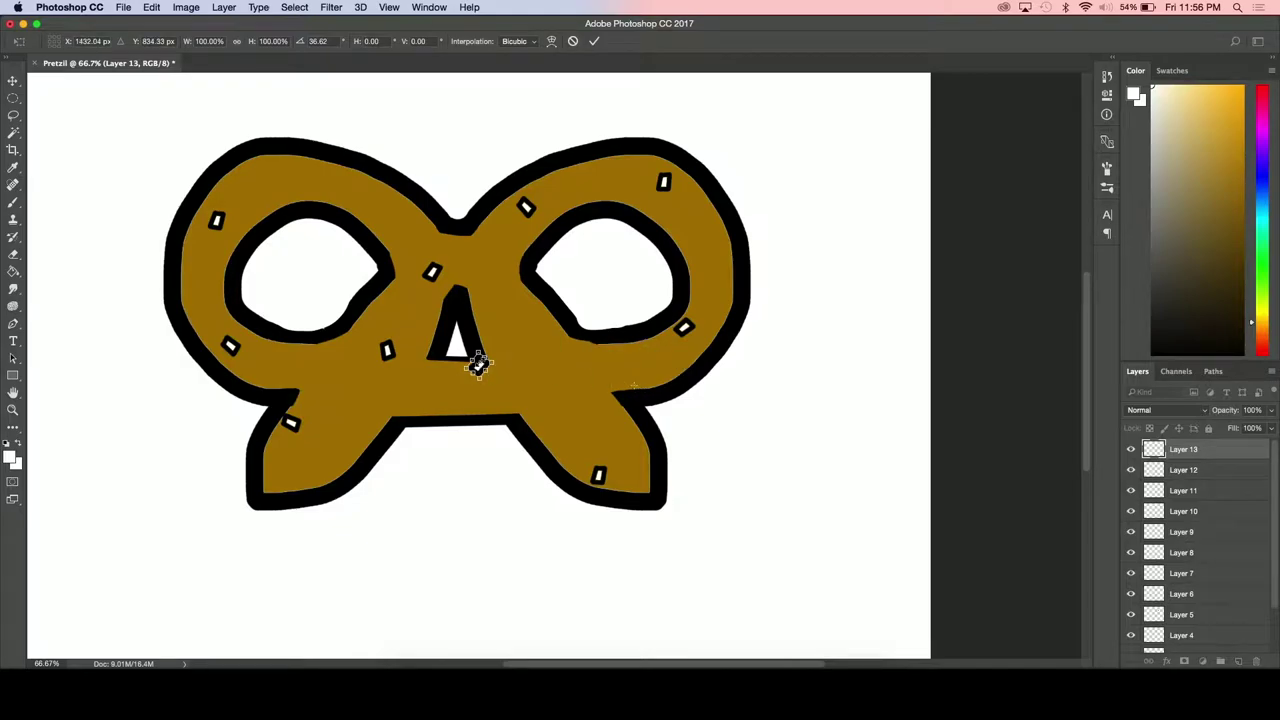
{"action": "mouse_move", "coordinate": [479, 367]}
{"action": "left_mouse_down"}
{"action": "mouse_move", "coordinate": [508, 366]}
{"action": "mouse_move", "coordinate": [478, 388]}
{"action": "left_mouse_up"}
{"action": "key", "text": "Return"}
{"action": "key", "text": "g"}
Paste another grain on a new layer, rotate it about -56.69° and place it beside the right loop hole's inner corner
{"action": "key", "text": "ctrl+v"}
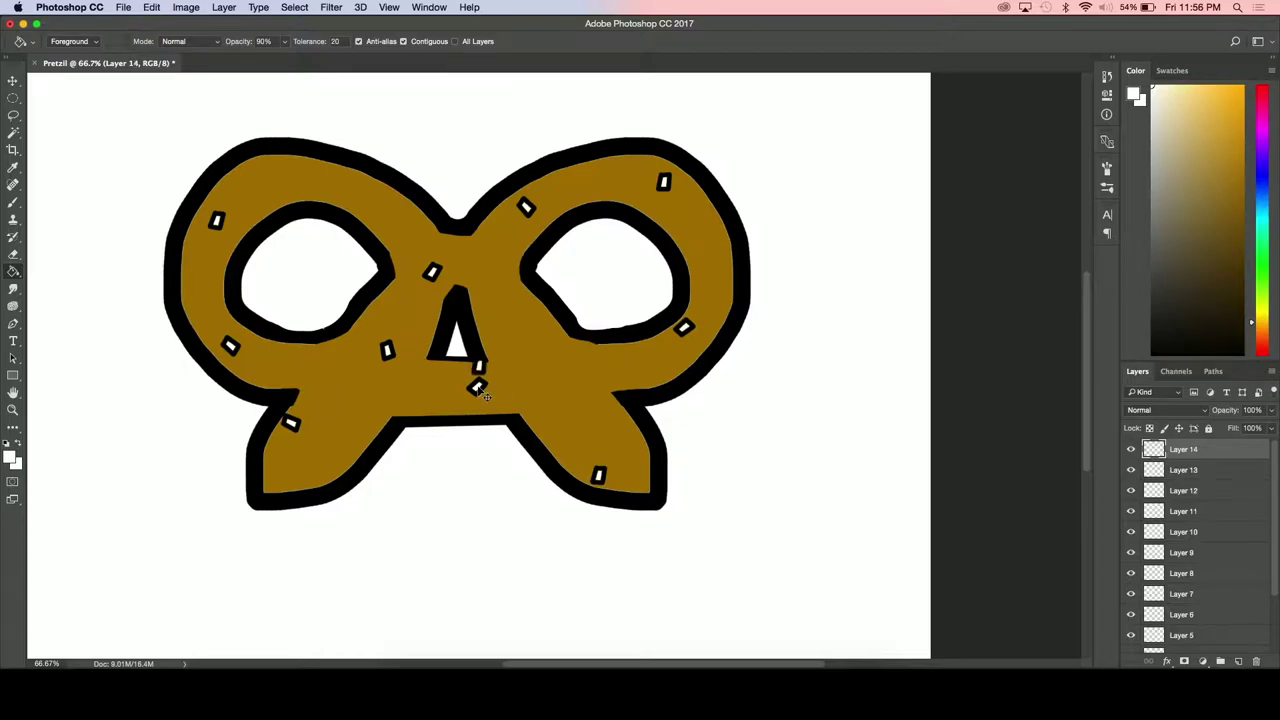
{"action": "key", "text": "ctrl+t"}
{"action": "left_click_drag", "start_coordinate": [510, 341], "coordinate": [500, 380]}
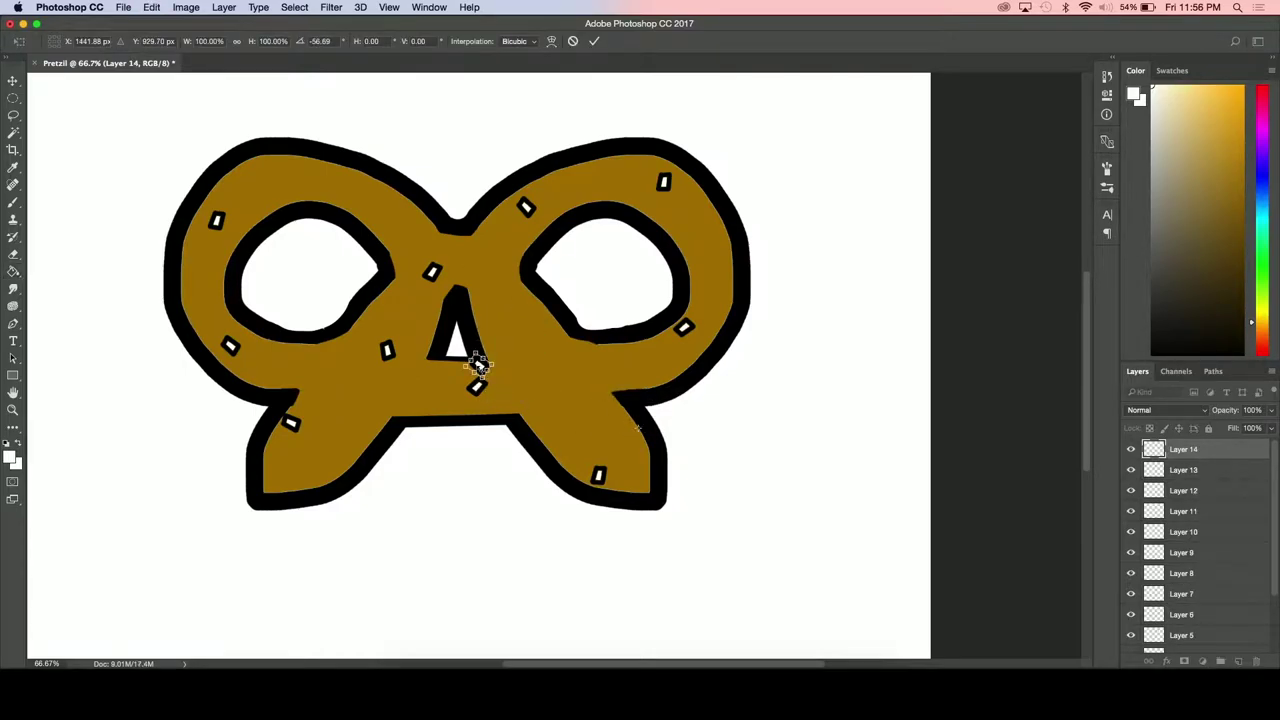
{"action": "left_click_drag", "start_coordinate": [478, 365], "coordinate": [502, 274]}
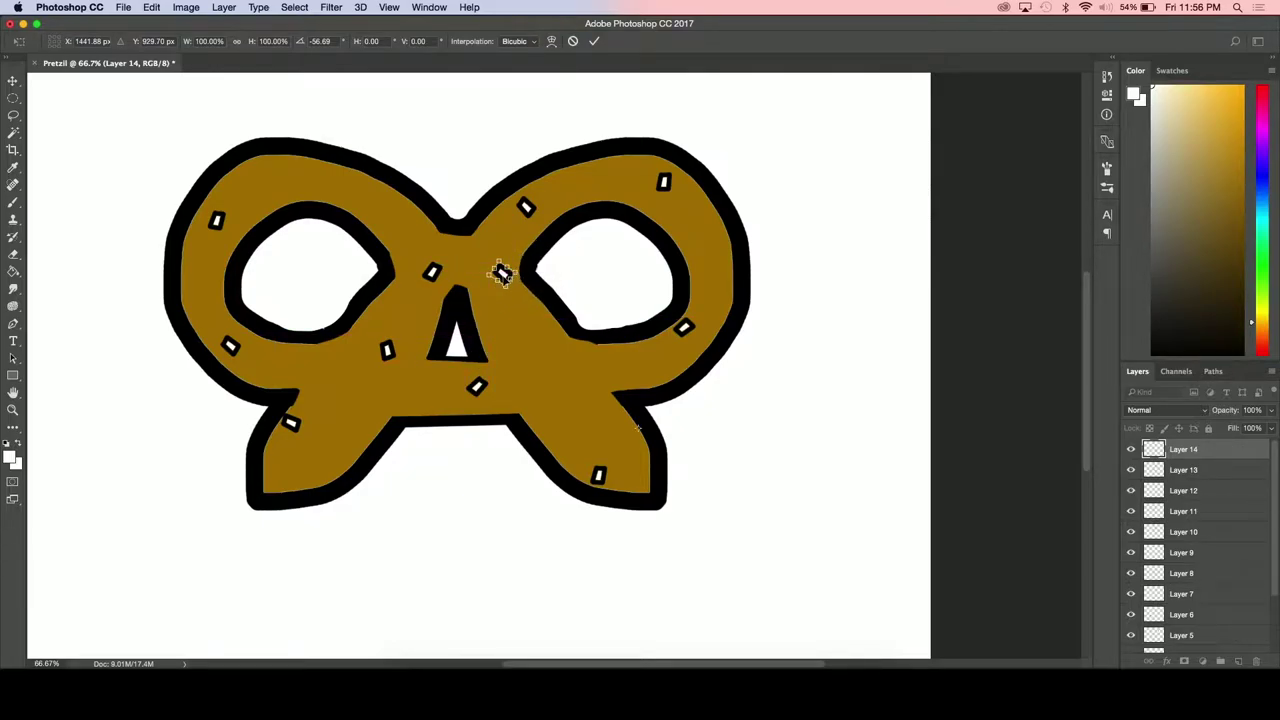
{"action": "key", "text": "Return"}
{"action": "key", "text": "g"}
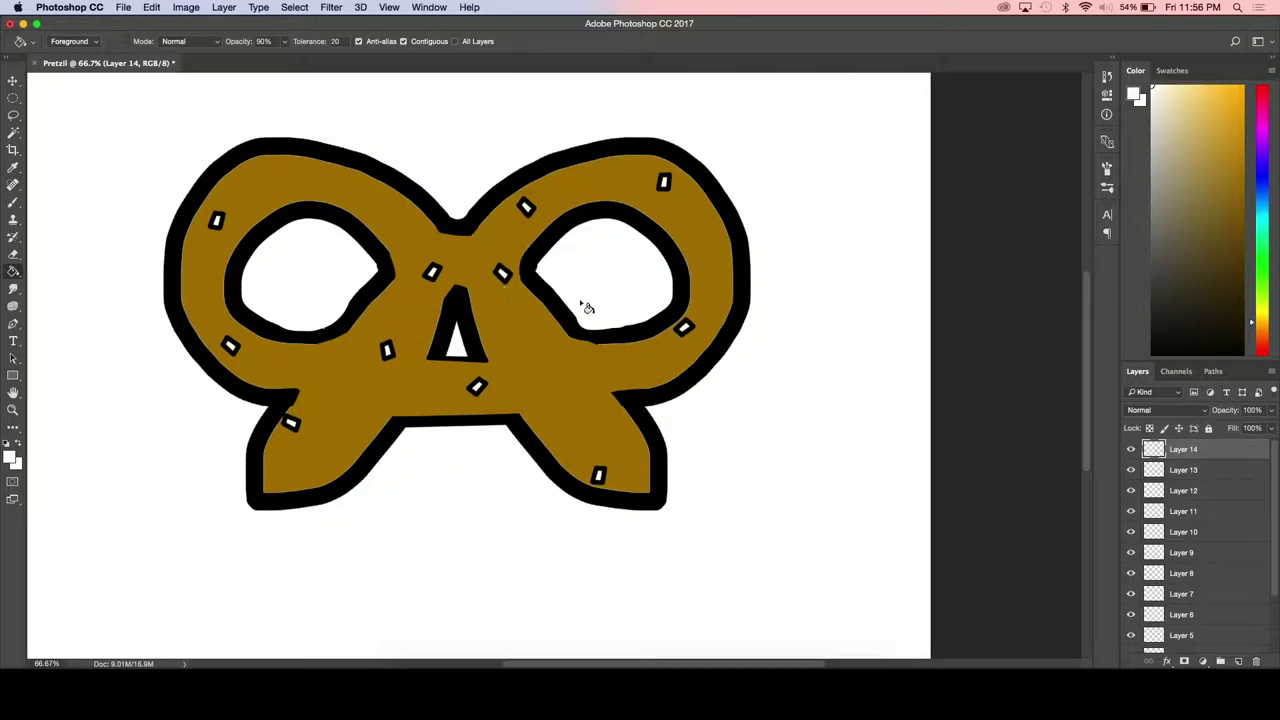
Move that grain down onto the brown area between the triangular gap and the right loop's hole
{"action": "key", "text": "ctrl+t"}
{"action": "left_click_drag", "start_coordinate": [503, 273], "coordinate": [618, 292]}
{"action": "left_click_drag", "start_coordinate": [503, 275], "coordinate": [515, 311]}
{"action": "key", "text": "Return"}
Paste another grain on a new layer, rotate it about -41.53° and place it where the right loop meets the right leg
{"action": "key", "text": "ctrl+v"}
{"action": "key", "text": "ctrl+t"}
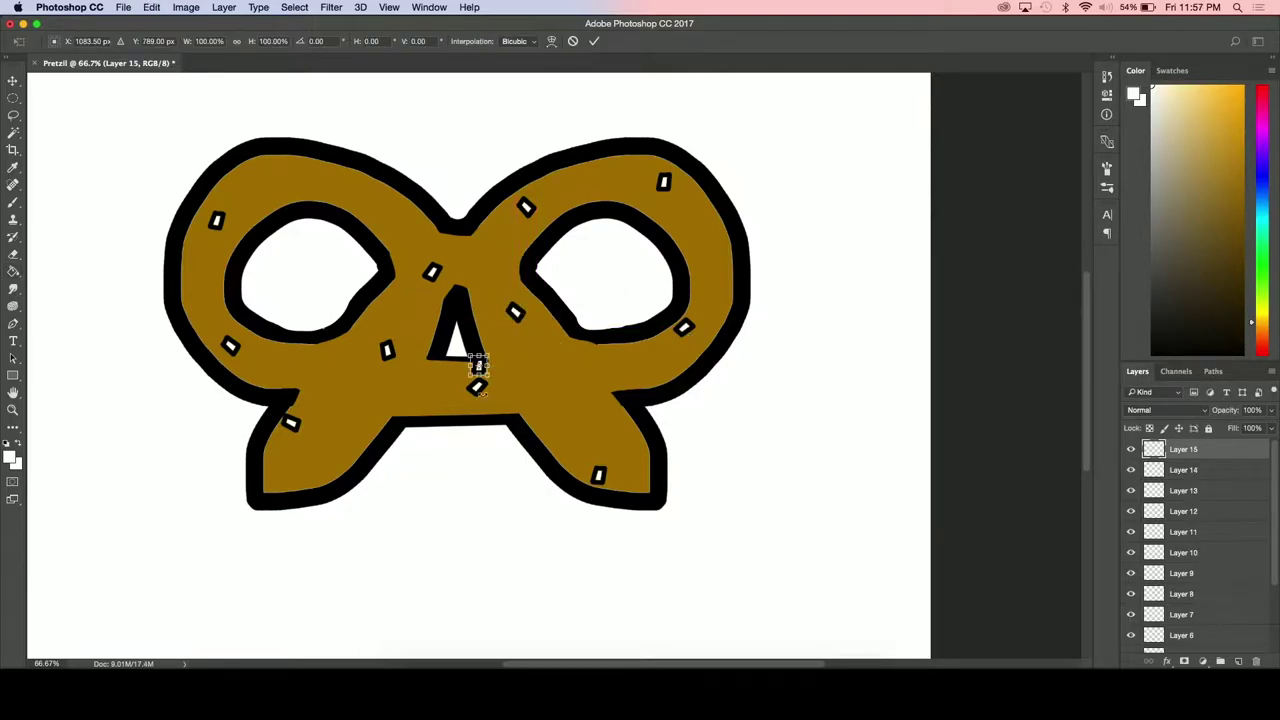
{"action": "left_click_drag", "start_coordinate": [478, 366], "coordinate": [618, 353]}
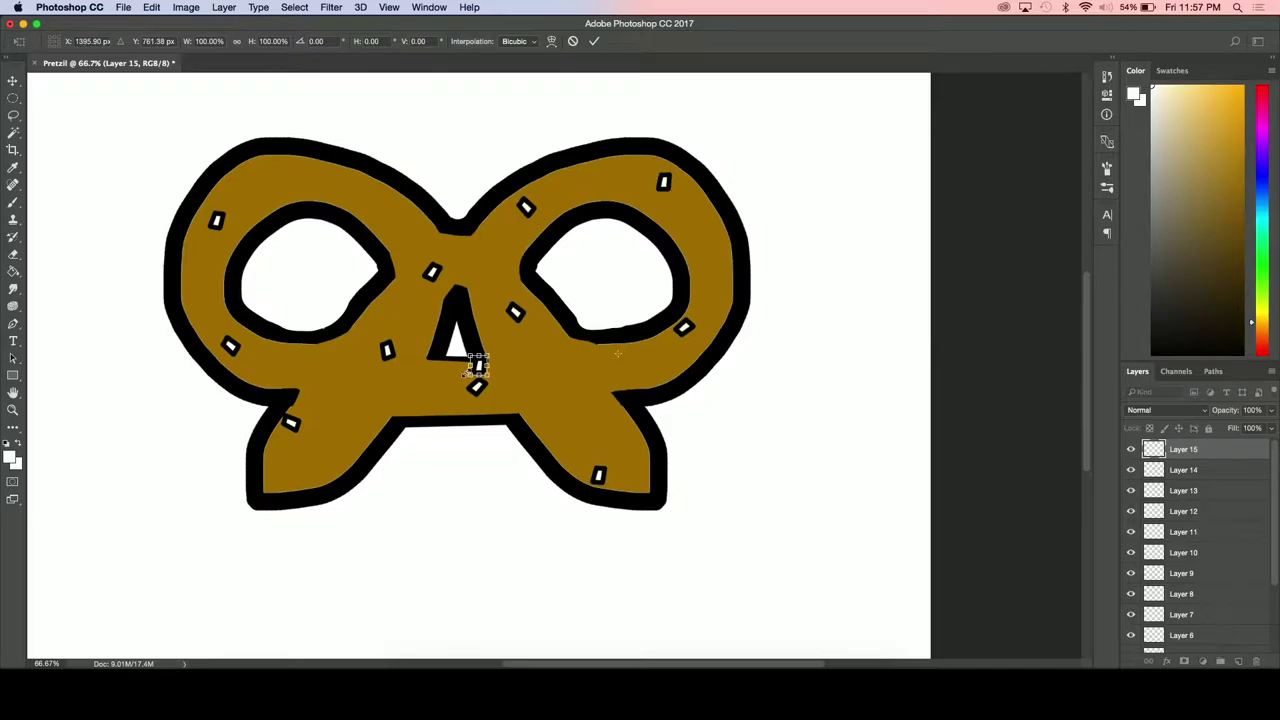
{"action": "left_click_drag", "start_coordinate": [516, 373], "coordinate": [520, 450]}
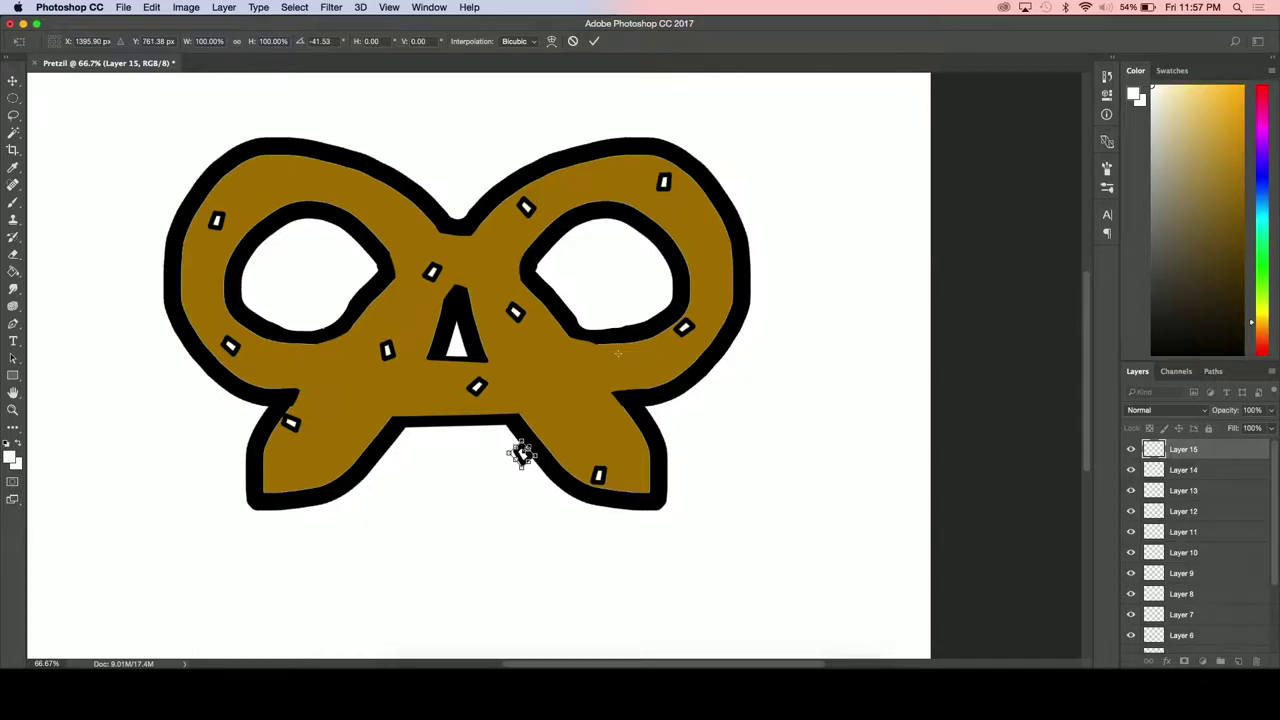
{"action": "mouse_move", "coordinate": [521, 454]}
{"action": "left_mouse_down"}
{"action": "mouse_move", "coordinate": [585, 378]}
{"action": "mouse_move", "coordinate": [596, 394]}
{"action": "left_mouse_up"}
{"action": "key", "text": "Return"}
{"action": "key", "text": "g"}
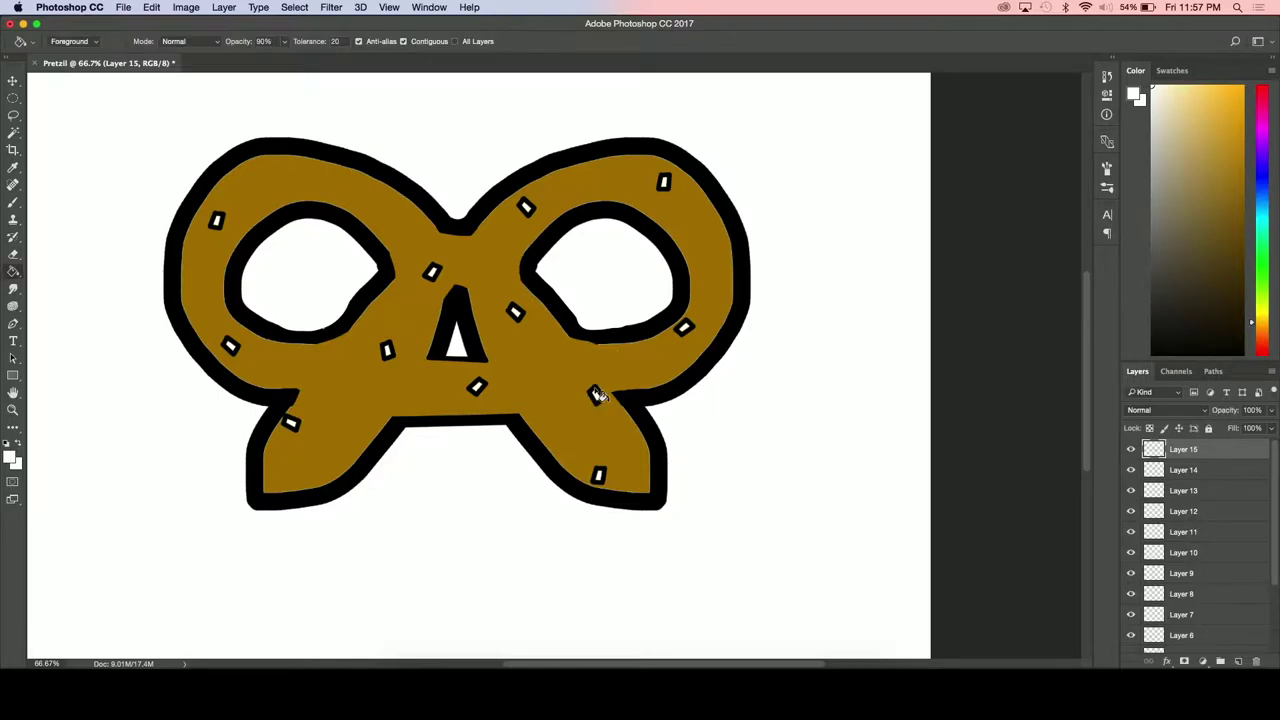
Paste another grain on a new layer, rotate it about 86.67° and place it on the upper part of the left loop
{"action": "key", "text": "super+v"}
{"action": "key", "text": "super+t"}
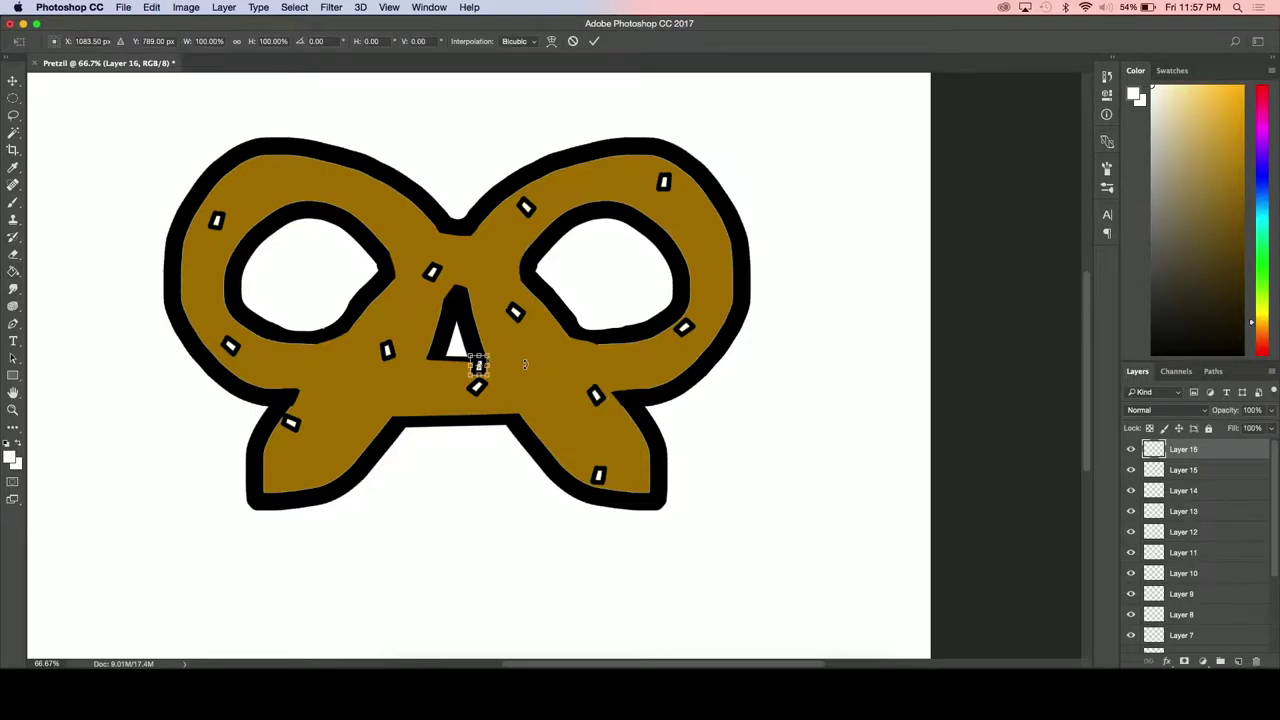
{"action": "left_click_drag", "start_coordinate": [500, 342], "coordinate": [508, 373]}
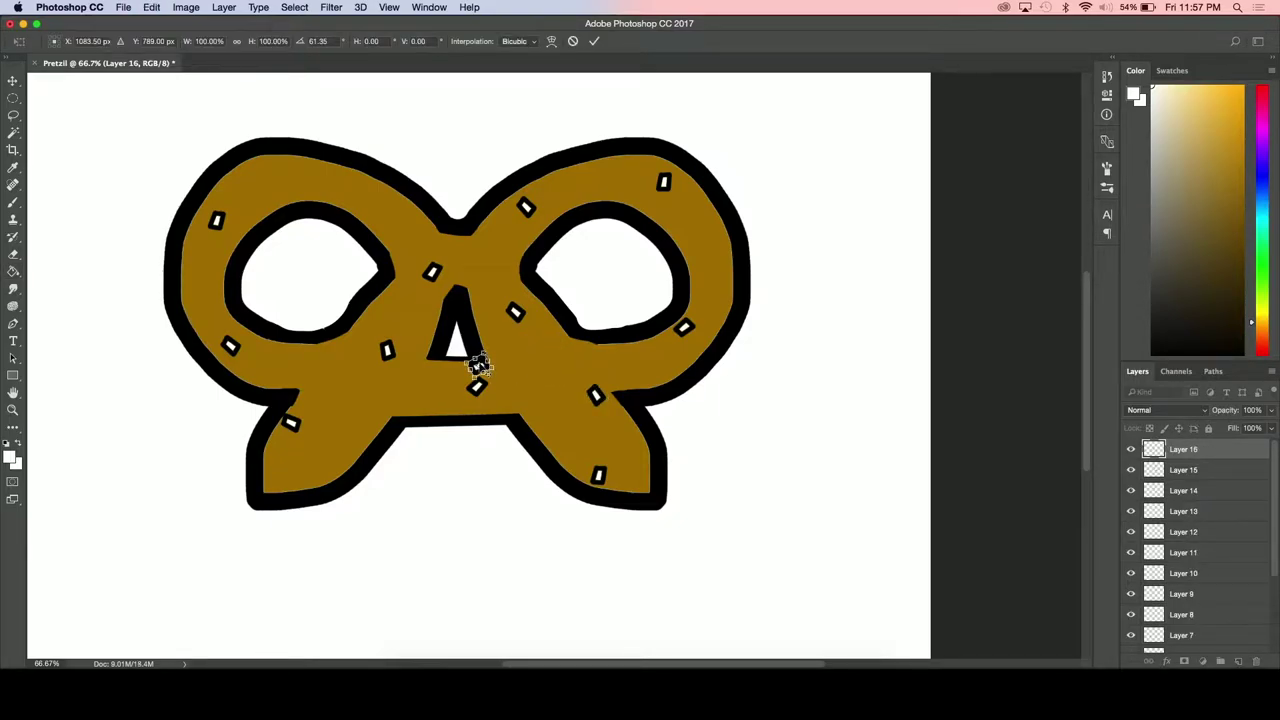
{"action": "left_click_drag", "start_coordinate": [613, 370], "coordinate": [610, 369]}
{"action": "left_click_drag", "start_coordinate": [499, 336], "coordinate": [517, 252]}
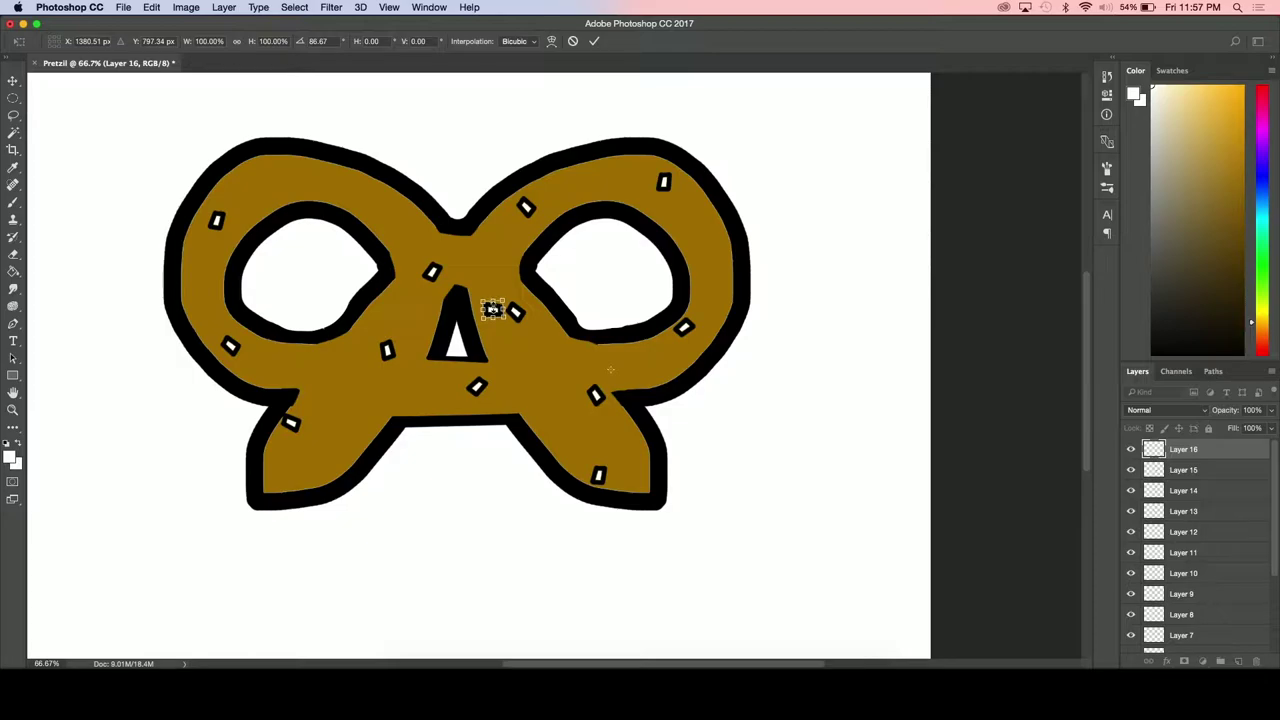
{"action": "left_click_drag", "start_coordinate": [492, 310], "coordinate": [337, 174]}
{"action": "key", "text": "Return"}
{"action": "key", "text": "g"}
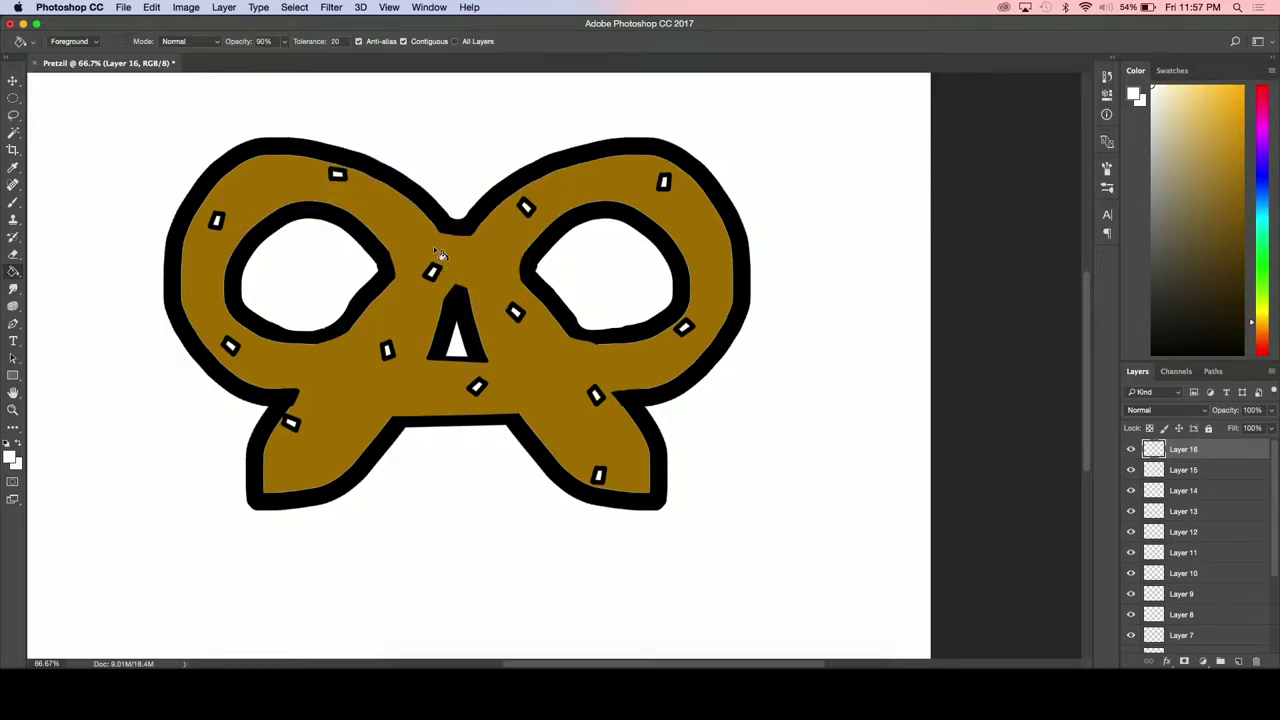
Paste another grain on a new layer, rotate it about 46.82° and place it near the lower end of the left leg
{"action": "key", "text": "super+v"}
{"action": "key", "text": "super+t"}
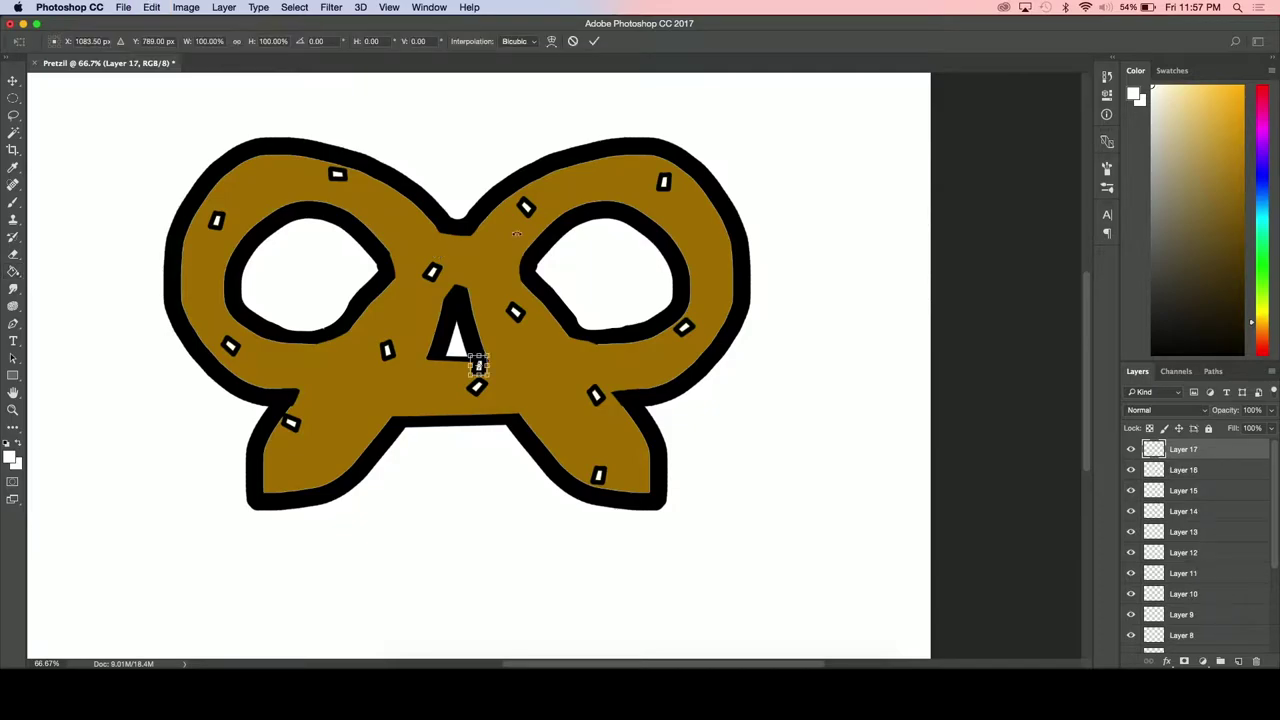
{"action": "left_click_drag", "start_coordinate": [502, 346], "coordinate": [505, 371]}
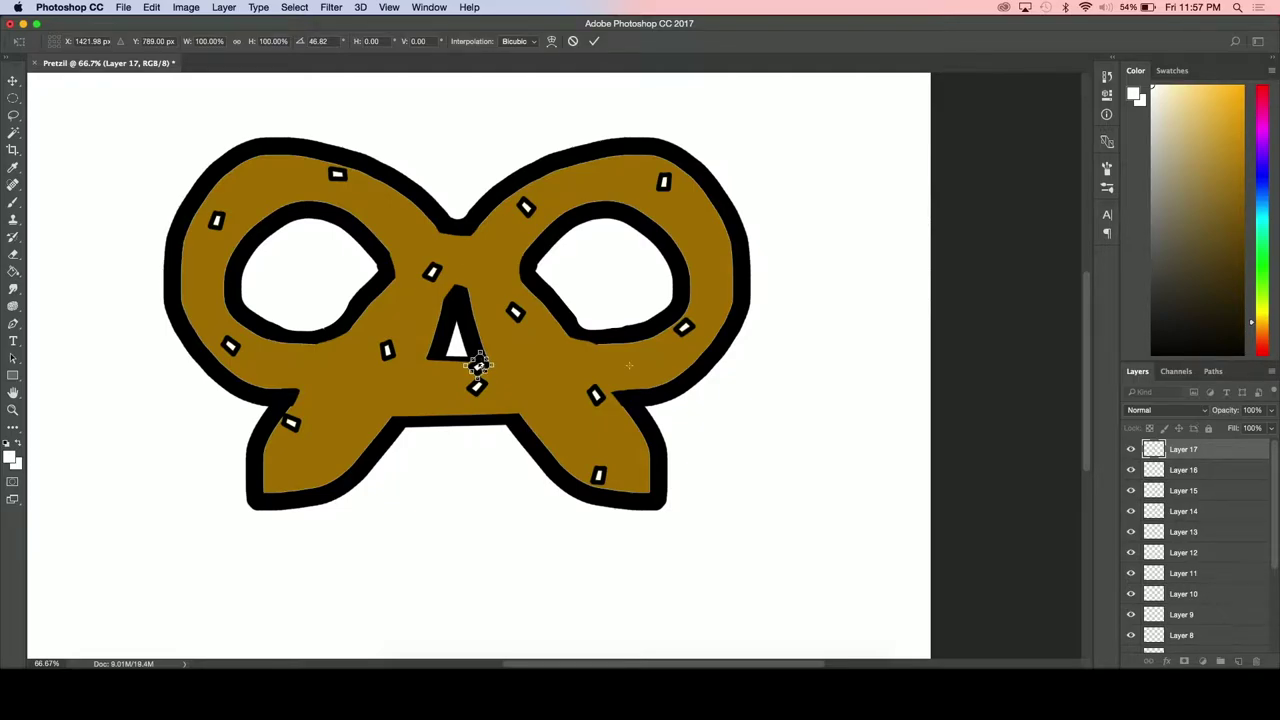
{"action": "left_click_drag", "start_coordinate": [478, 366], "coordinate": [300, 473]}
{"action": "key", "text": "Return"}
{"action": "key", "text": "g"}
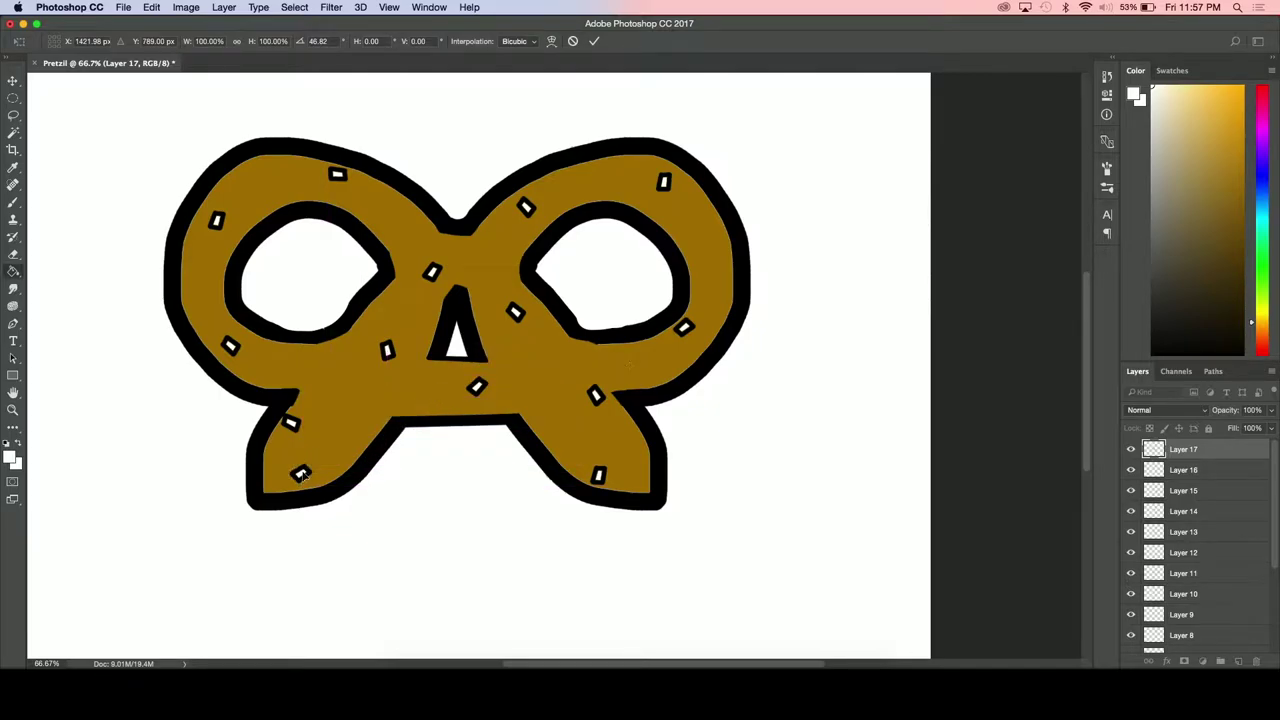
Paste another grain on a new layer and place it on the upper outer side of the right loop
{"action": "key", "text": "super+v"}
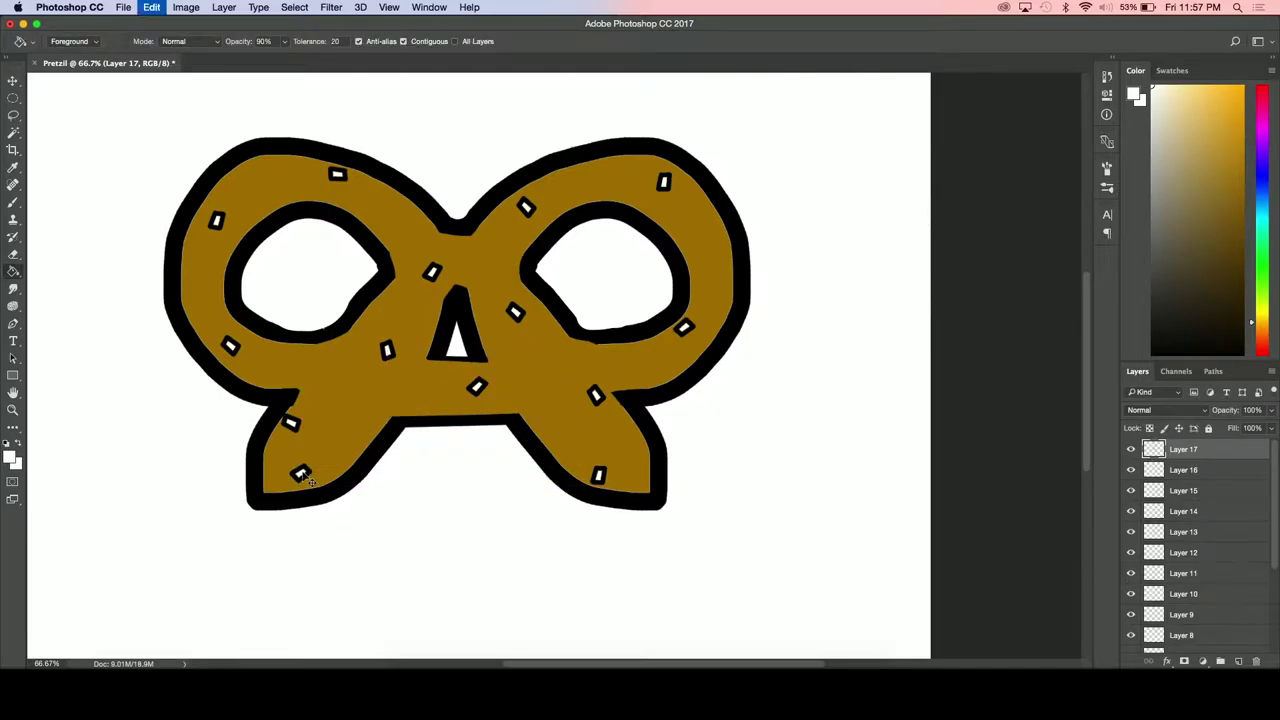
{"action": "key", "text": "super+t"}
{"action": "left_click_drag", "start_coordinate": [494, 372], "coordinate": [625, 381]}
{"action": "left_click_drag", "start_coordinate": [534, 320], "coordinate": [717, 238]}
{"action": "key", "text": "Return"}
{"action": "key", "text": "g"}
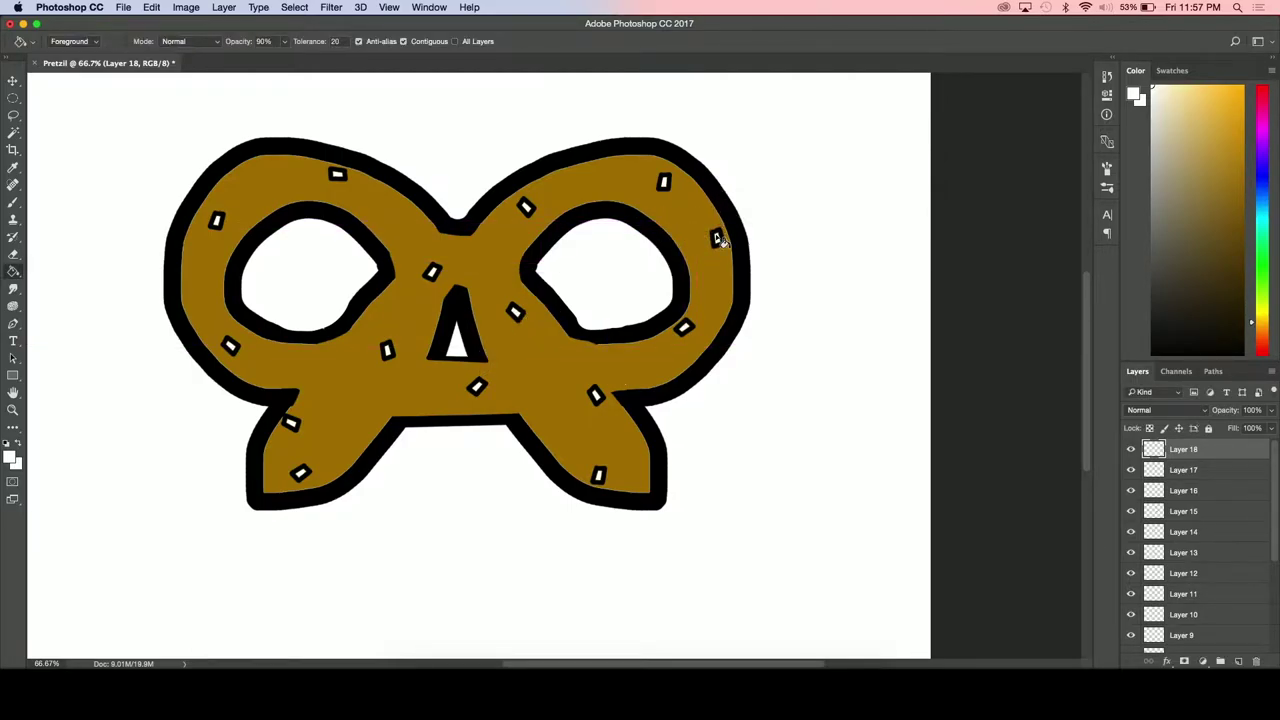
Paste another grain on a new layer, rotate it about 26.88° and place it on the outer side of the left loop
{"action": "key", "text": "super+c"}
{"action": "key", "text": "super+v"}
{"action": "key", "text": "super+t"}
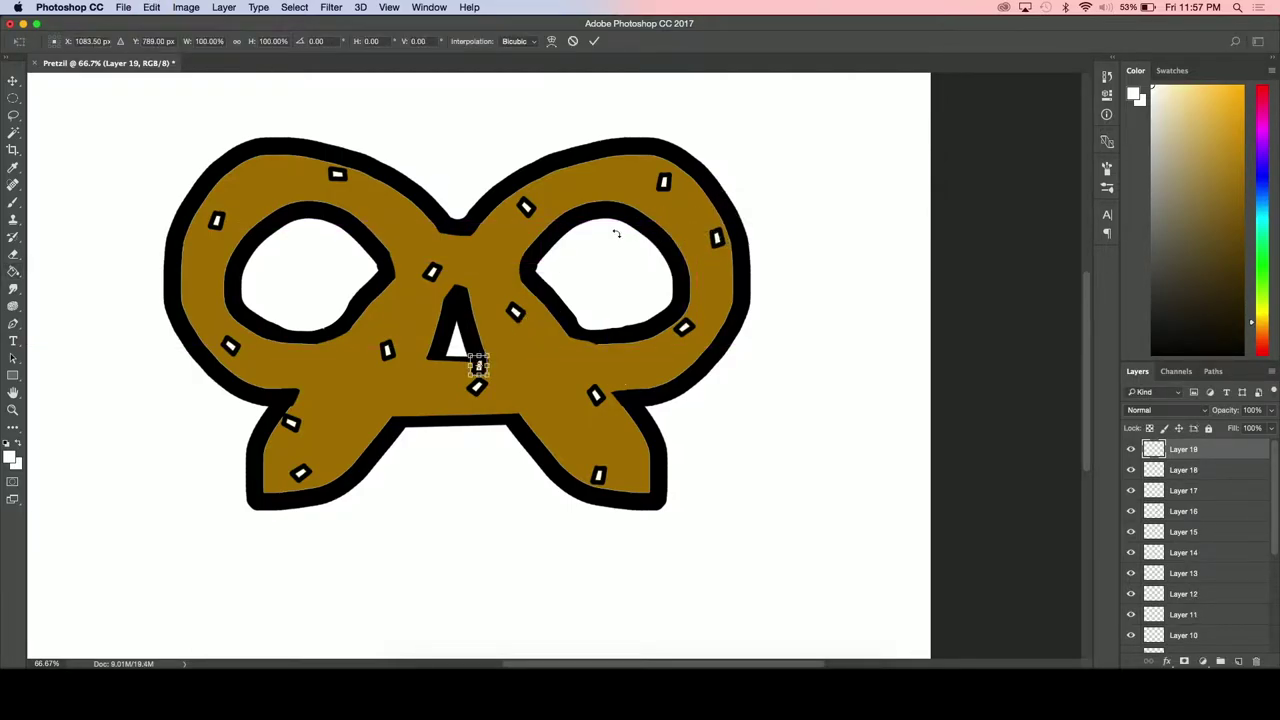
{"action": "left_click_drag", "start_coordinate": [508, 365], "coordinate": [204, 268]}
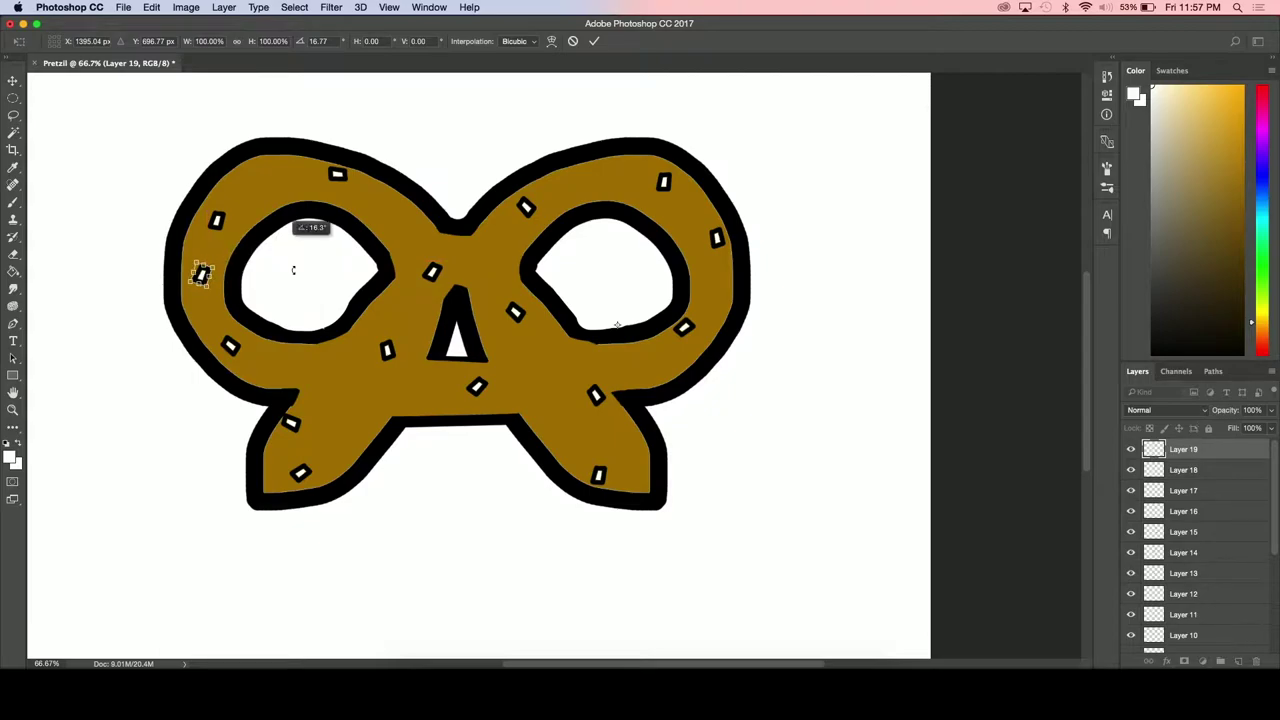
{"action": "left_click_drag", "start_coordinate": [293, 256], "coordinate": [284, 168]}
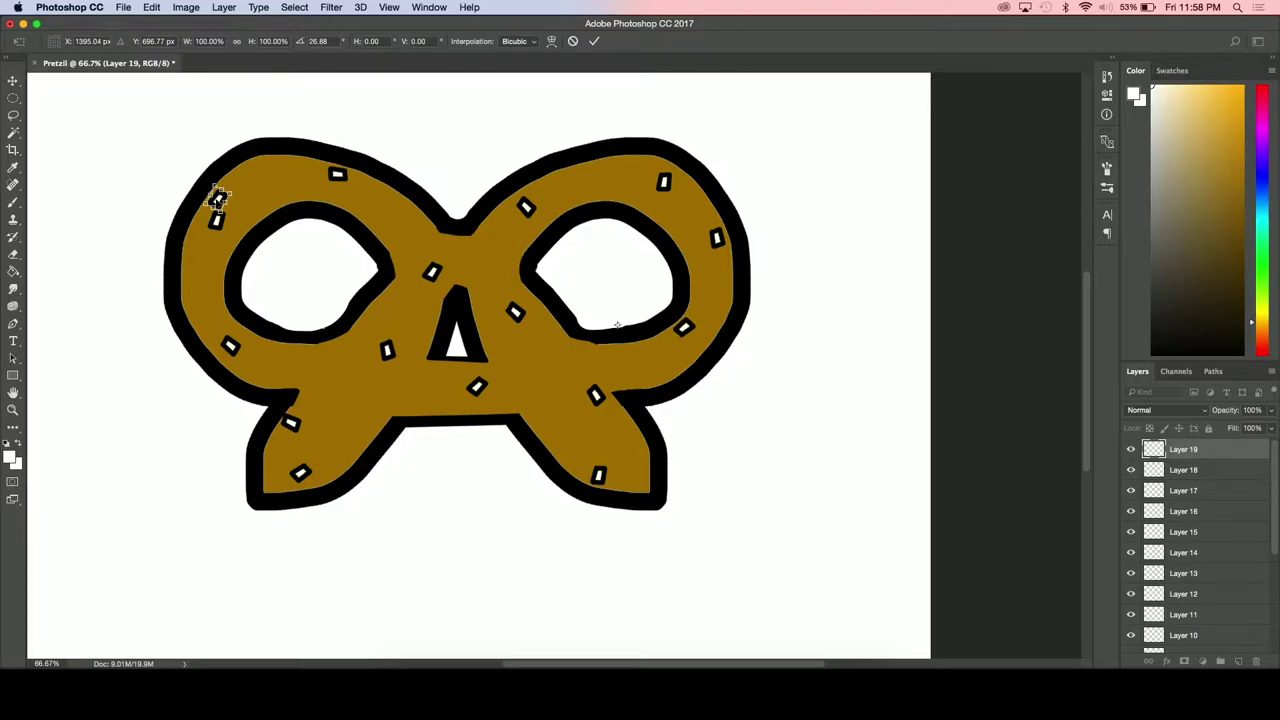
{"action": "left_click_drag", "start_coordinate": [218, 198], "coordinate": [209, 280]}
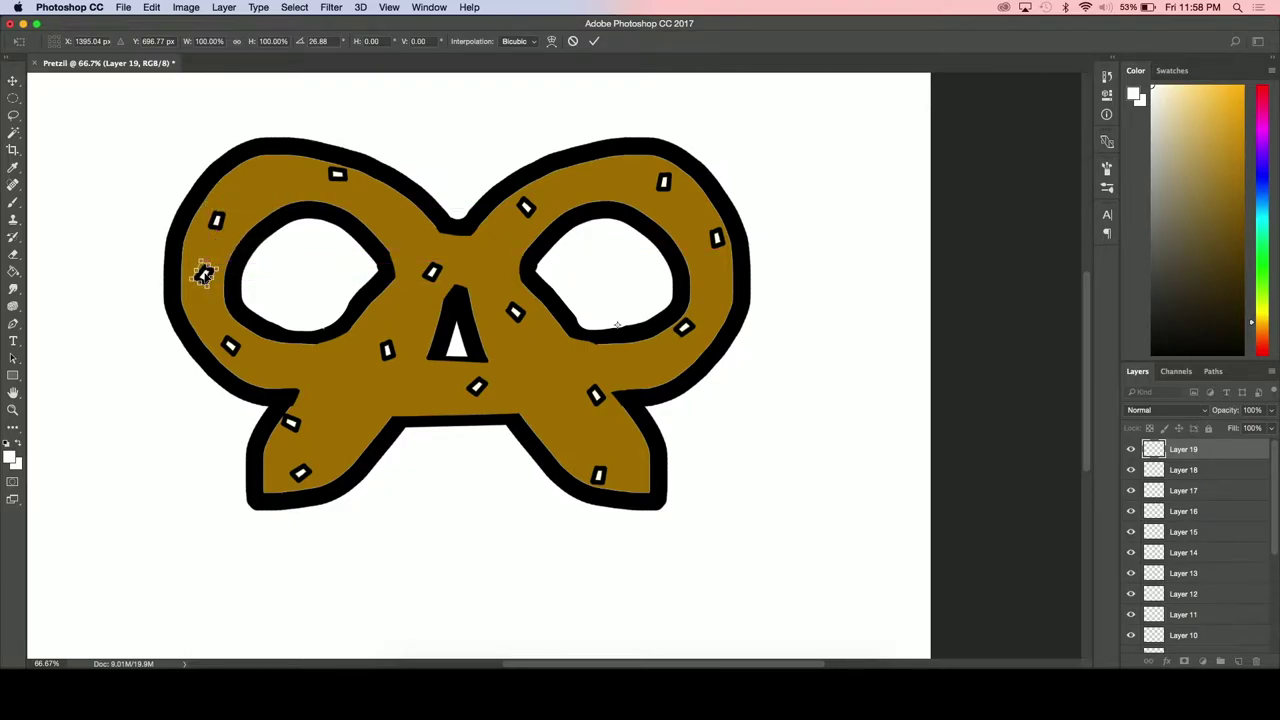
{"action": "key", "text": "Return"}
{"action": "key", "text": "g"}
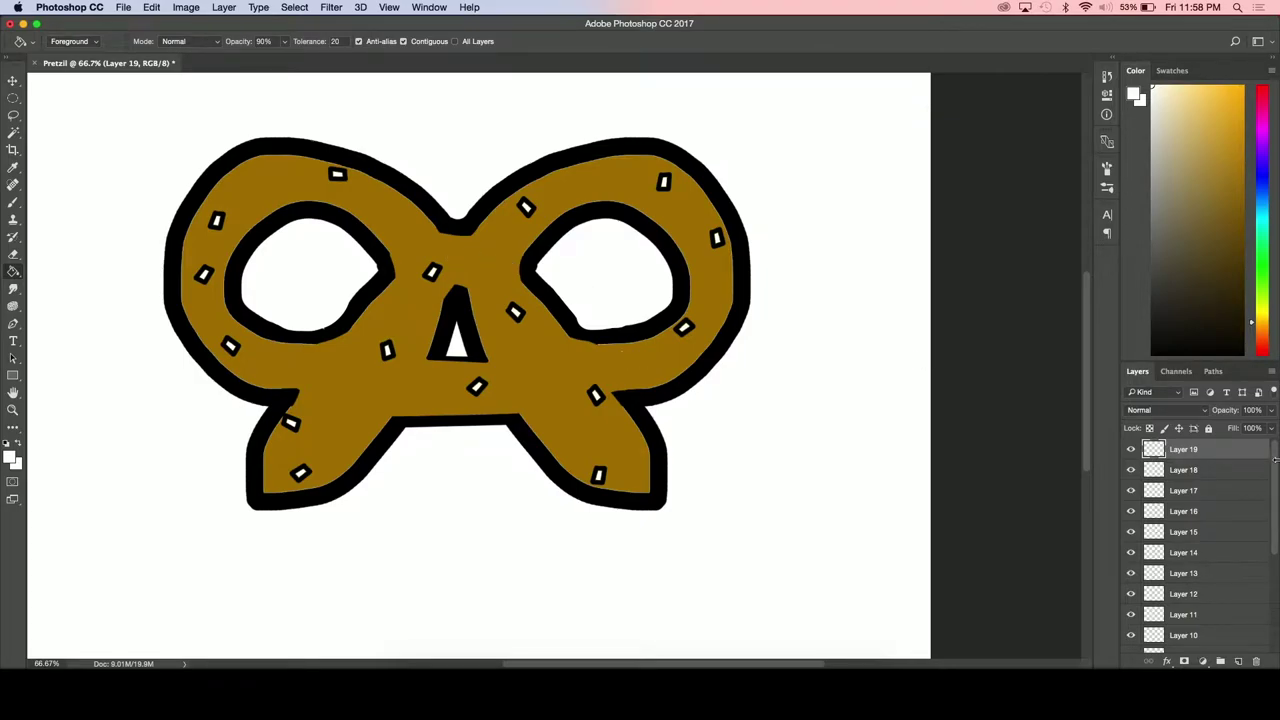
Paste another grain on a new layer, rotate it about -31.60° and place it at the top of the left leg
{"action": "key", "text": "ctrl+v"}
{"action": "key", "text": "ctrl+t"}
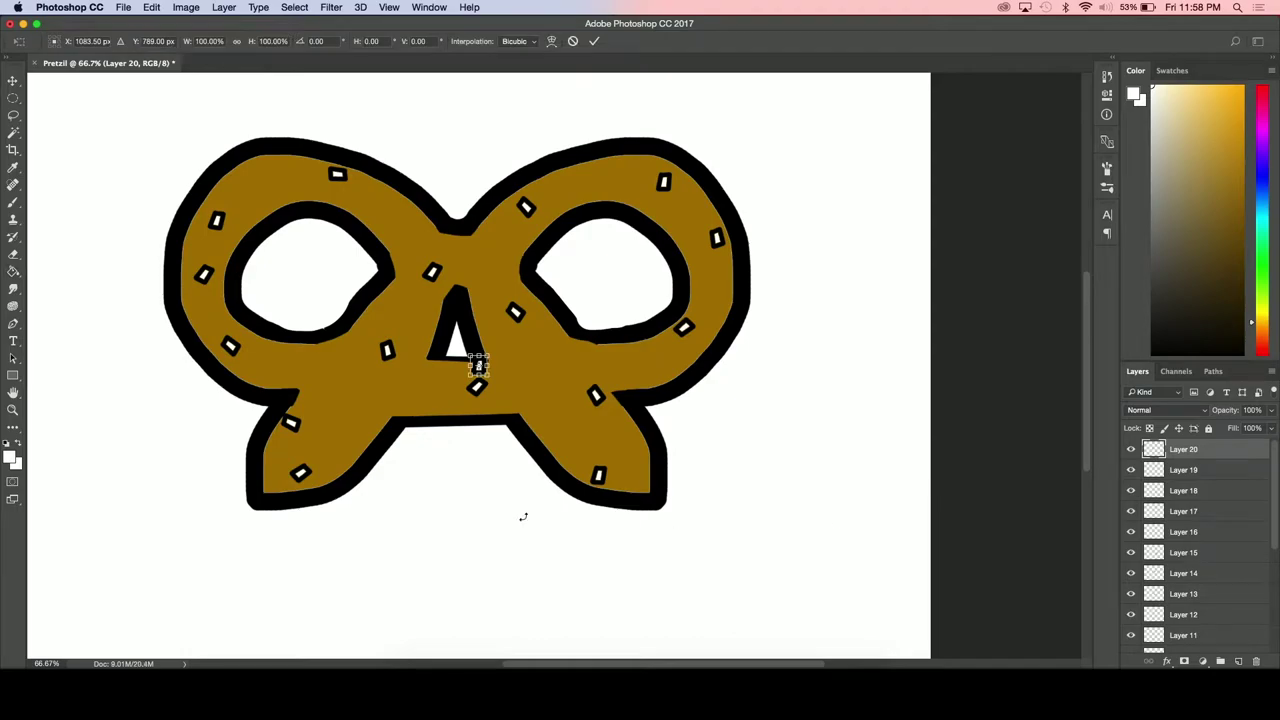
{"action": "left_click_drag", "start_coordinate": [541, 257], "coordinate": [479, 302]}
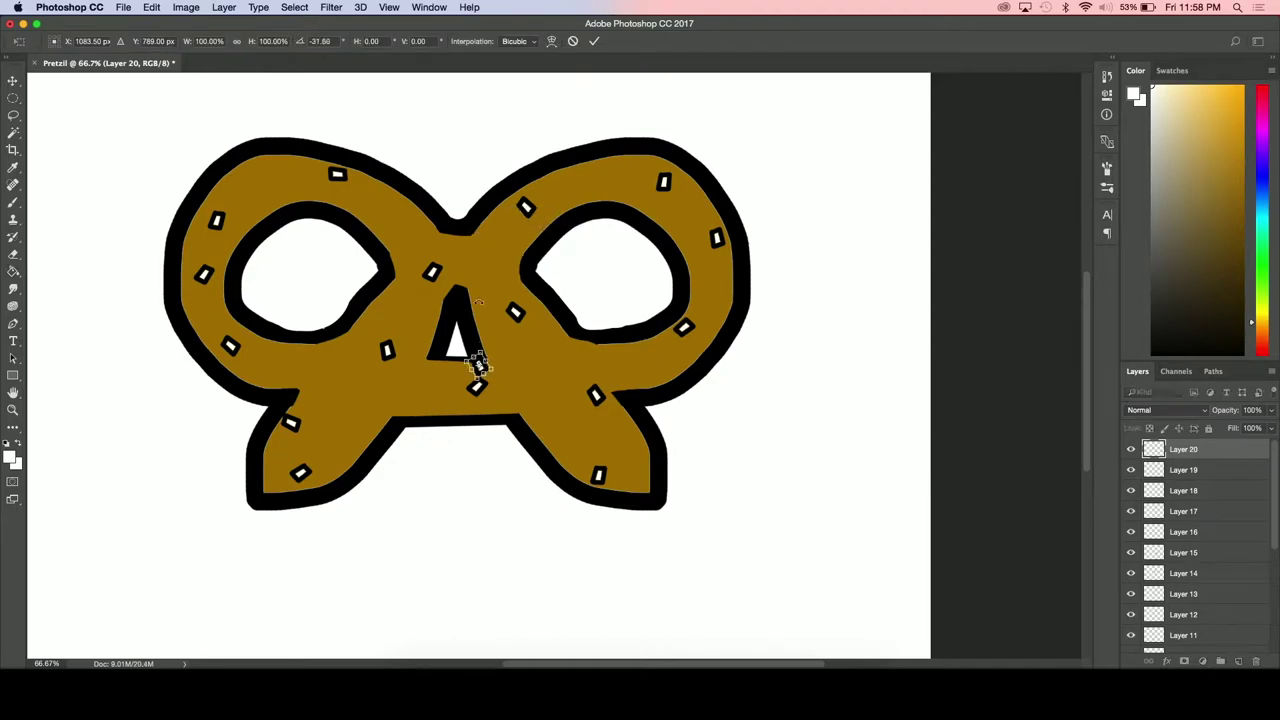
{"action": "left_click_drag", "start_coordinate": [478, 365], "coordinate": [622, 354]}
{"action": "left_click_drag", "start_coordinate": [478, 365], "coordinate": [373, 398]}
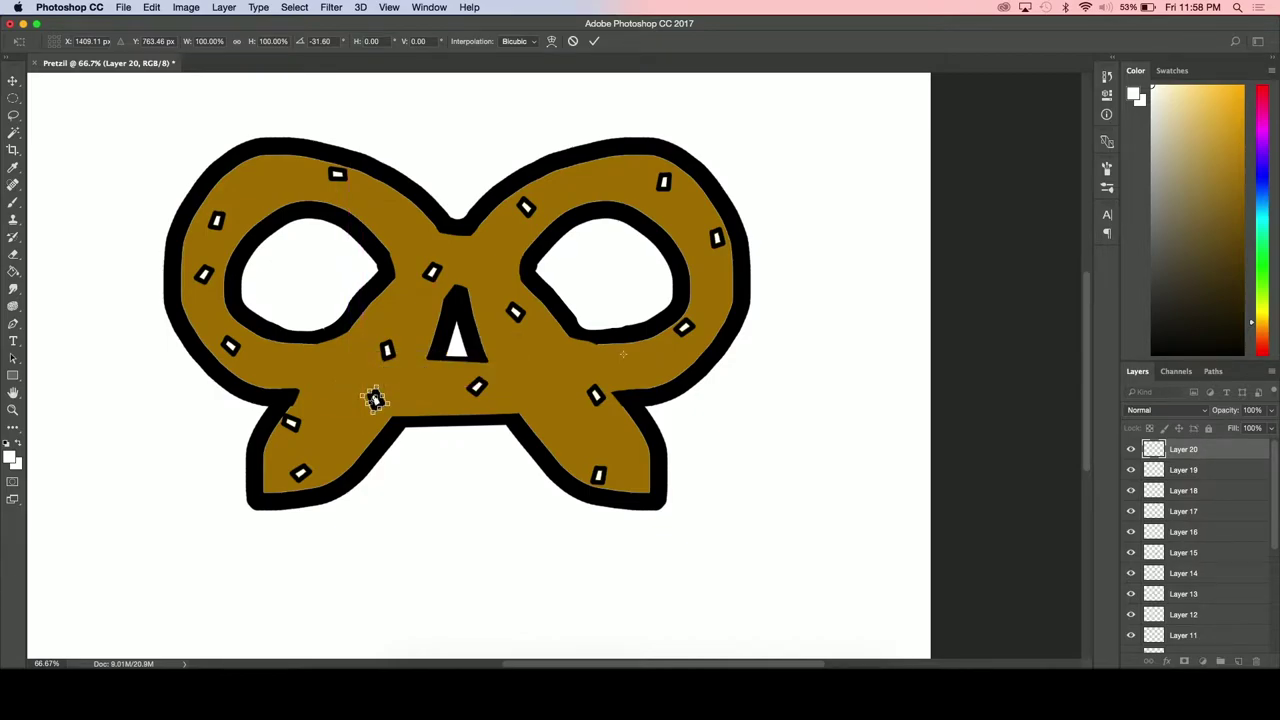
{"action": "key", "text": "Return"}
{"action": "key", "text": "g"}
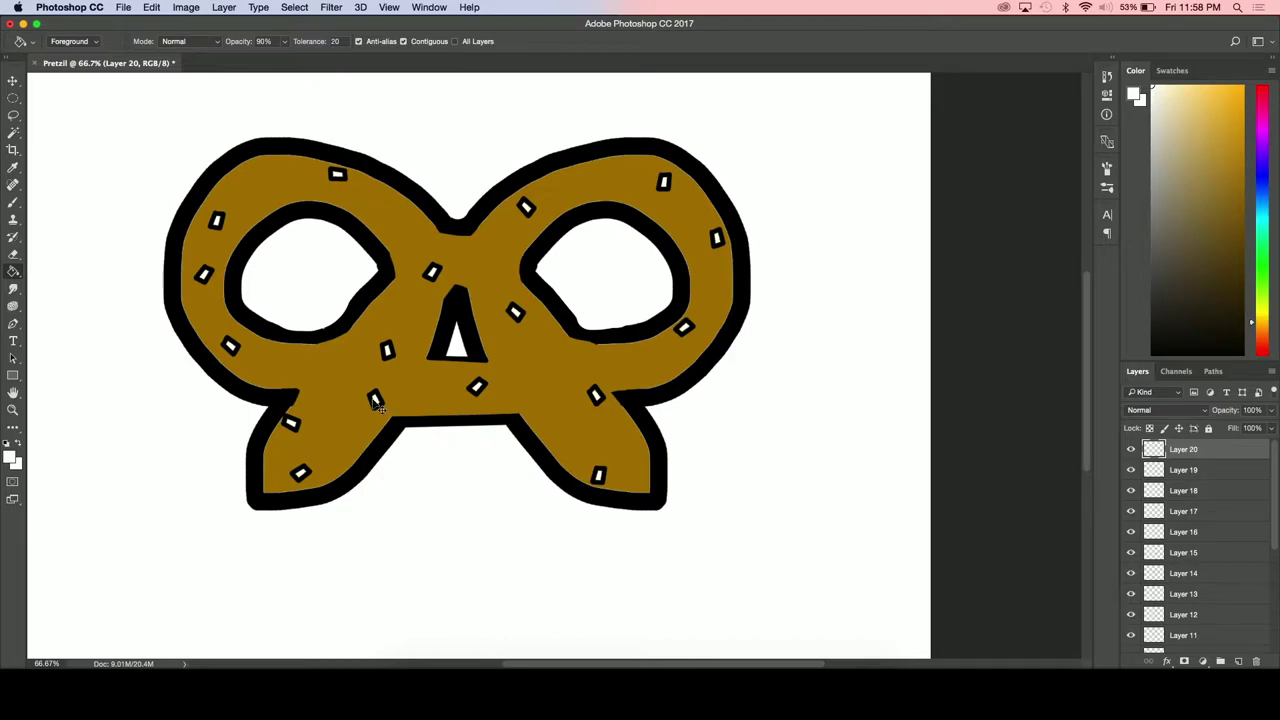
Shift the grain at the top of the left leg slightly left and up, away from the black outline
{"action": "key", "text": "ctrl+t"}
{"action": "left_click_drag", "start_coordinate": [375, 400], "coordinate": [473, 344]}
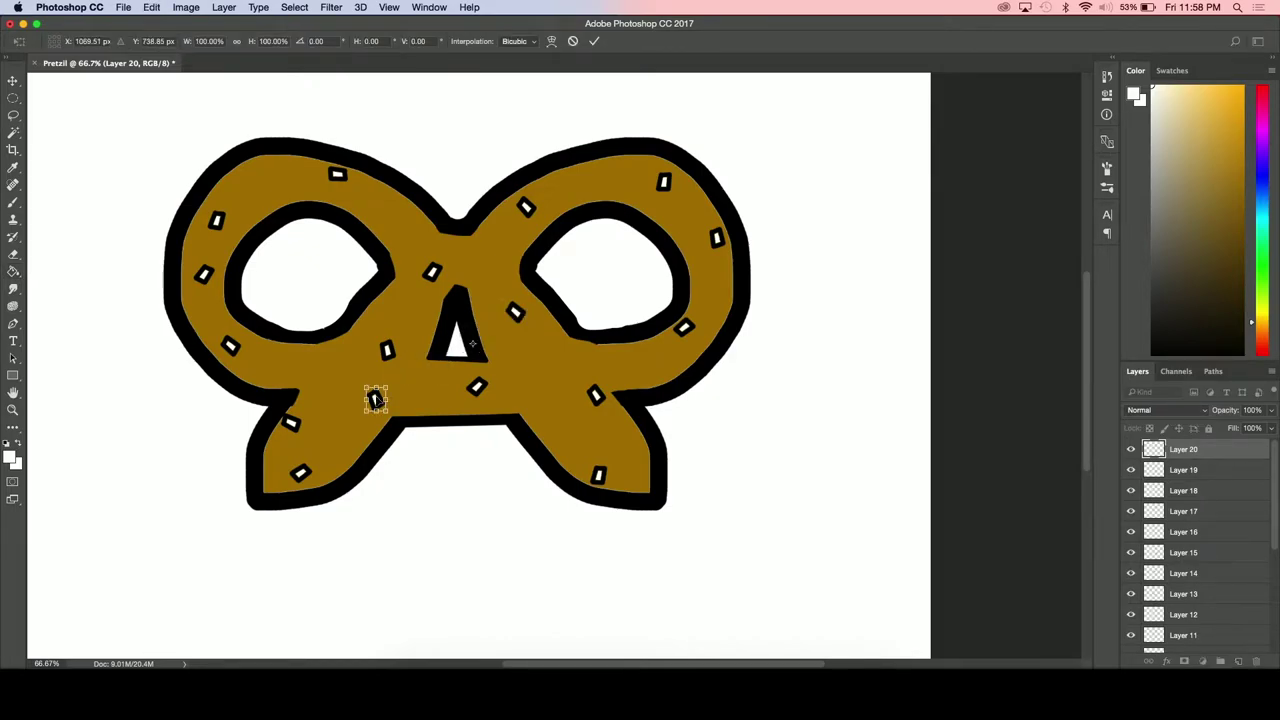
{"action": "mouse_move", "coordinate": [375, 400]}
{"action": "left_mouse_down"}
{"action": "mouse_move", "coordinate": [322, 360]}
{"action": "mouse_move", "coordinate": [340, 350]}
{"action": "mouse_move", "coordinate": [365, 365]}
{"action": "mouse_move", "coordinate": [366, 393]}
{"action": "left_mouse_up"}
{"action": "key", "text": "Return"}
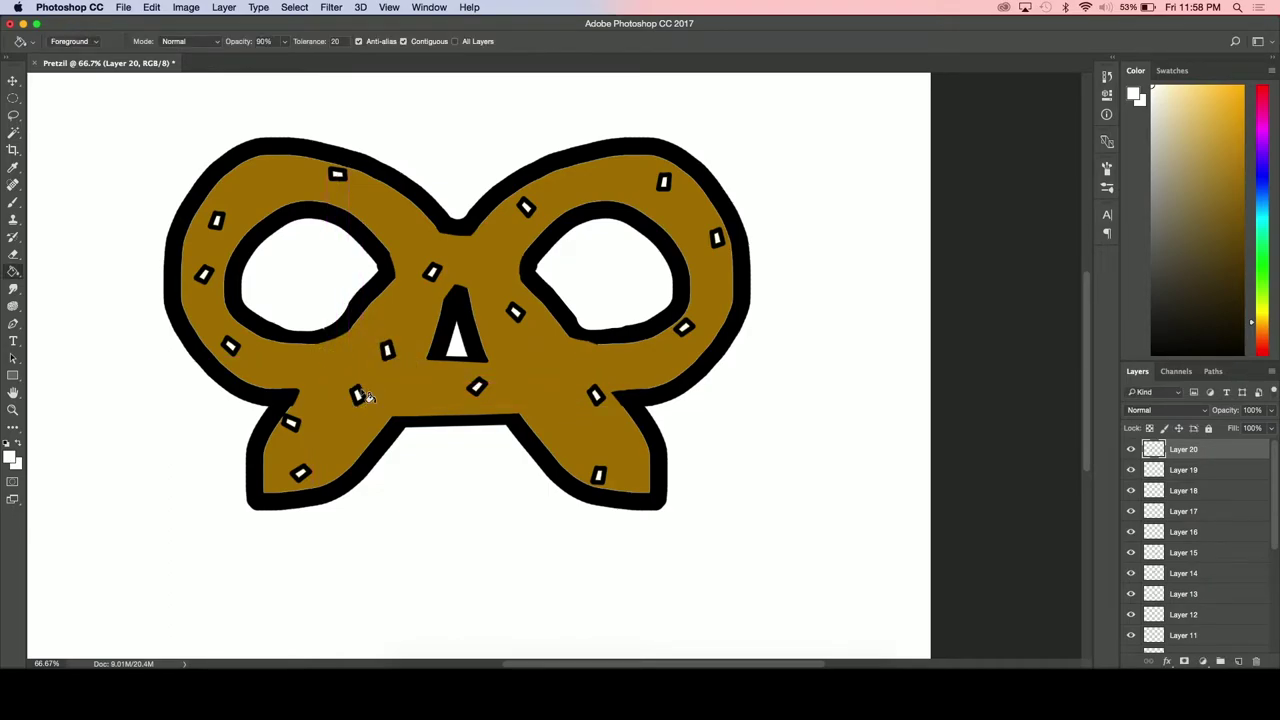
Paste another grain on a new layer, undo its accidental flip, and place it nearly upright below the right loop hole's lower-left corner
{"action": "key", "text": "super+v"}
{"action": "key", "text": "super+t"}
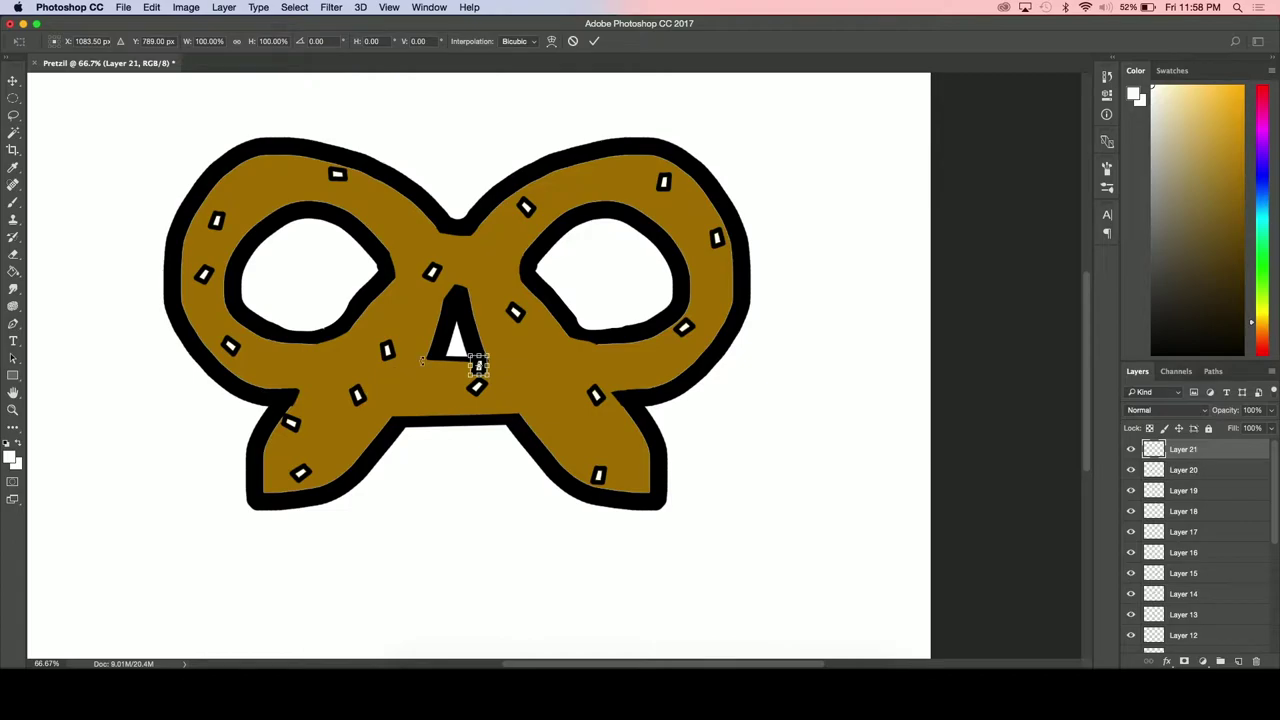
{"action": "left_click_drag", "start_coordinate": [494, 348], "coordinate": [513, 383]}
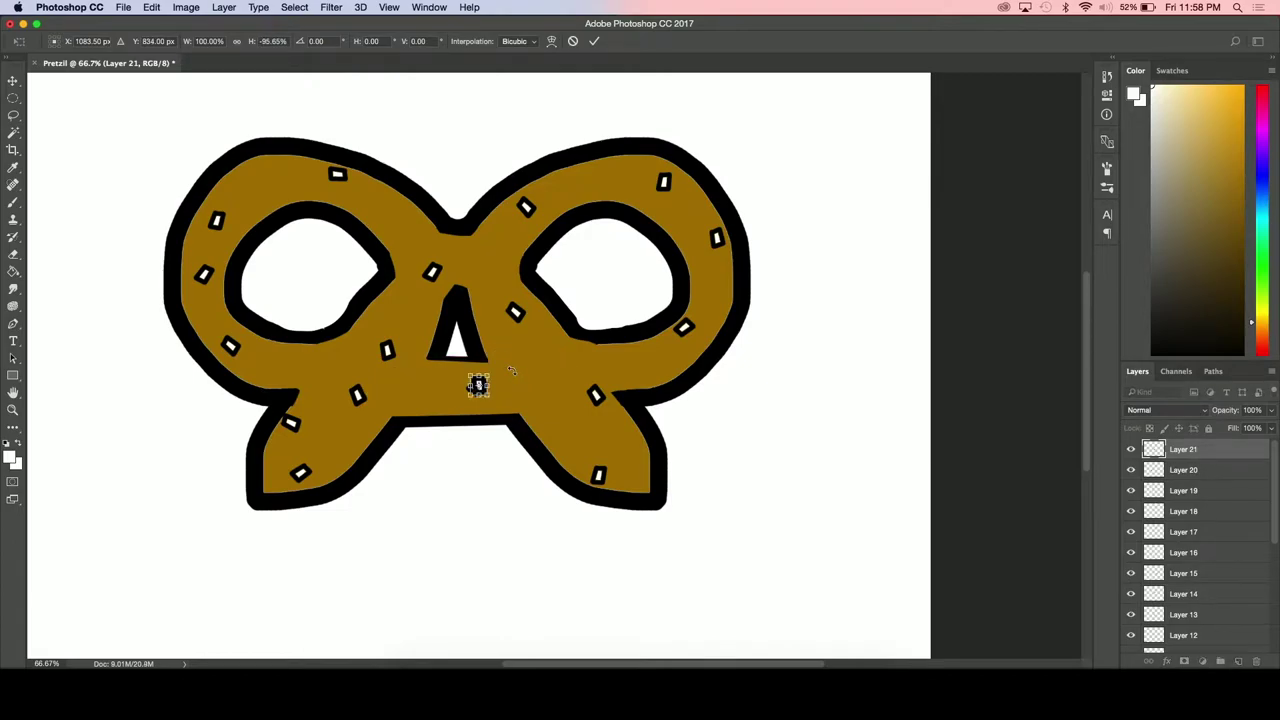
{"action": "key", "text": "cmd+z"}
{"action": "left_click_drag", "start_coordinate": [527, 322], "coordinate": [419, 397]}
{"action": "left_click_drag", "start_coordinate": [586, 309], "coordinate": [363, 289]}
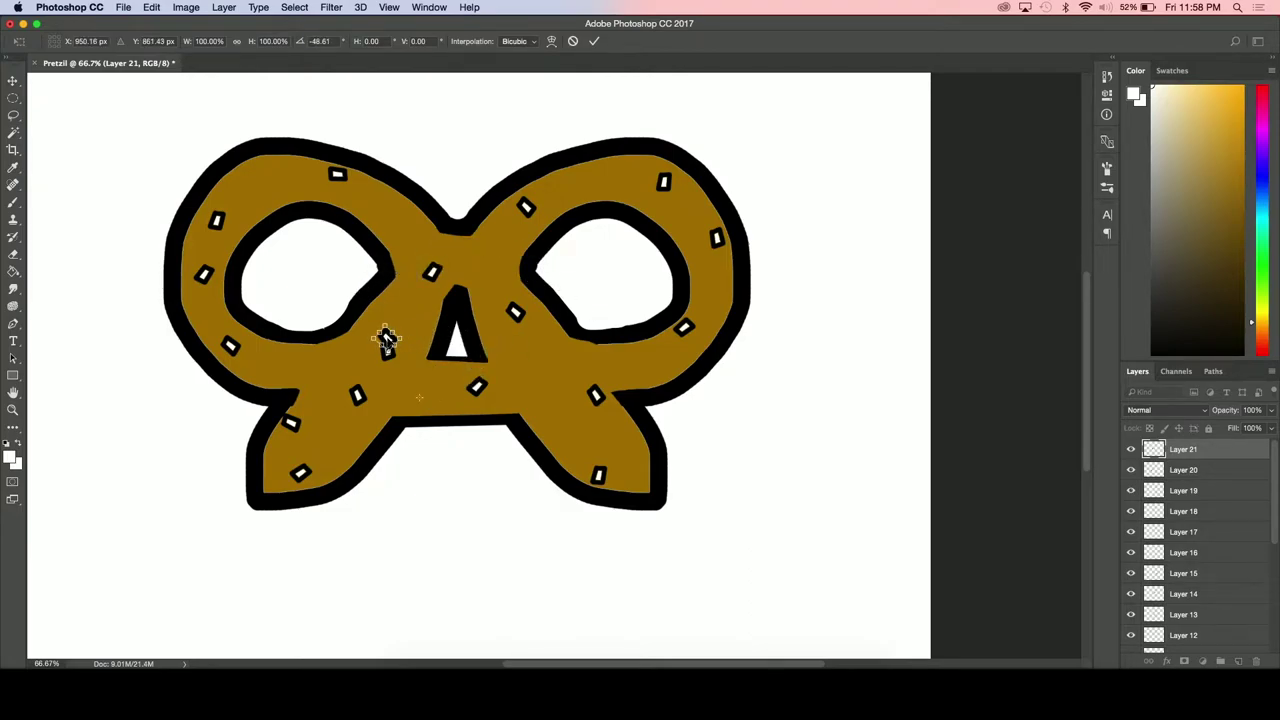
{"action": "left_click_drag", "start_coordinate": [386, 338], "coordinate": [550, 360]}
{"action": "mouse_move", "coordinate": [615, 323]}
{"action": "left_mouse_down"}
{"action": "mouse_move", "coordinate": [632, 347]}
{"action": "mouse_move", "coordinate": [600, 312]}
{"action": "mouse_move", "coordinate": [572, 352]}
{"action": "mouse_move", "coordinate": [542, 458]}
{"action": "mouse_move", "coordinate": [553, 366]}
{"action": "left_mouse_up"}
{"action": "key", "text": "Return"}
{"action": "key", "text": "g"}
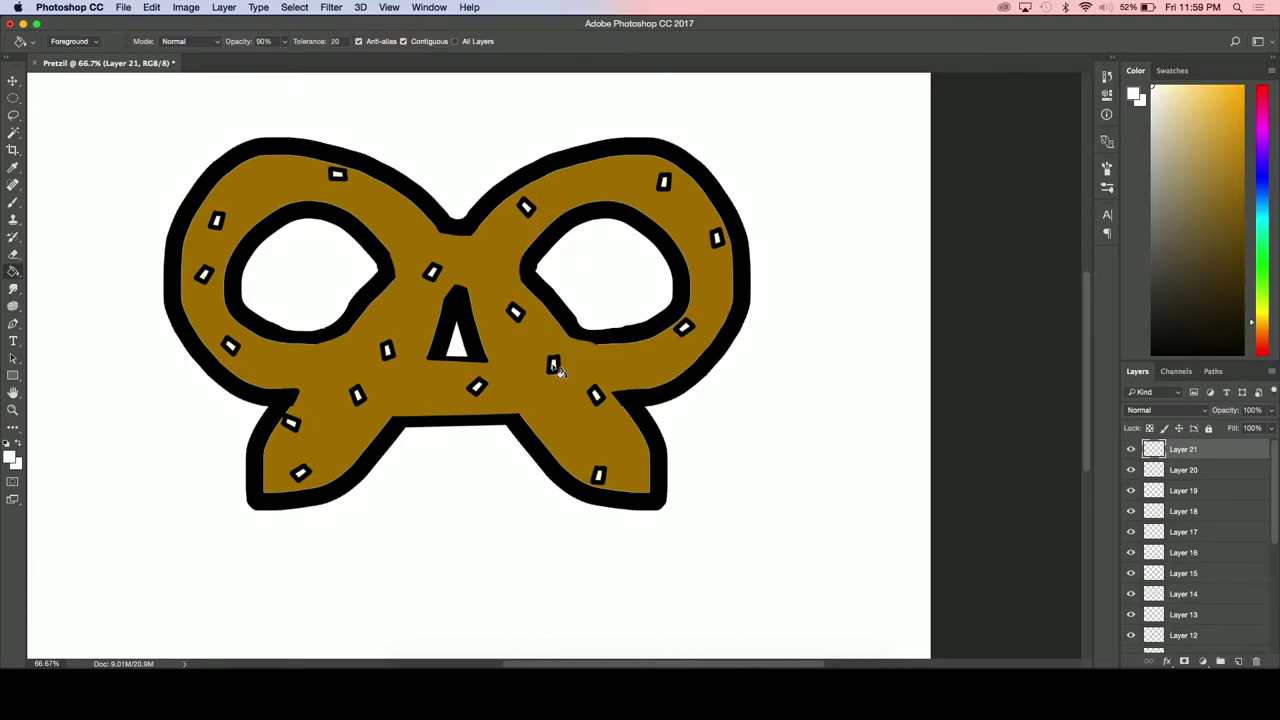
Paste another grain on a new layer, rotate it about 26.14° and place it on the right loop above its hole
{"action": "key", "text": "cmd+v"}
{"action": "key", "text": "cmd+t"}
{"action": "left_click_drag", "start_coordinate": [527, 346], "coordinate": [660, 354]}
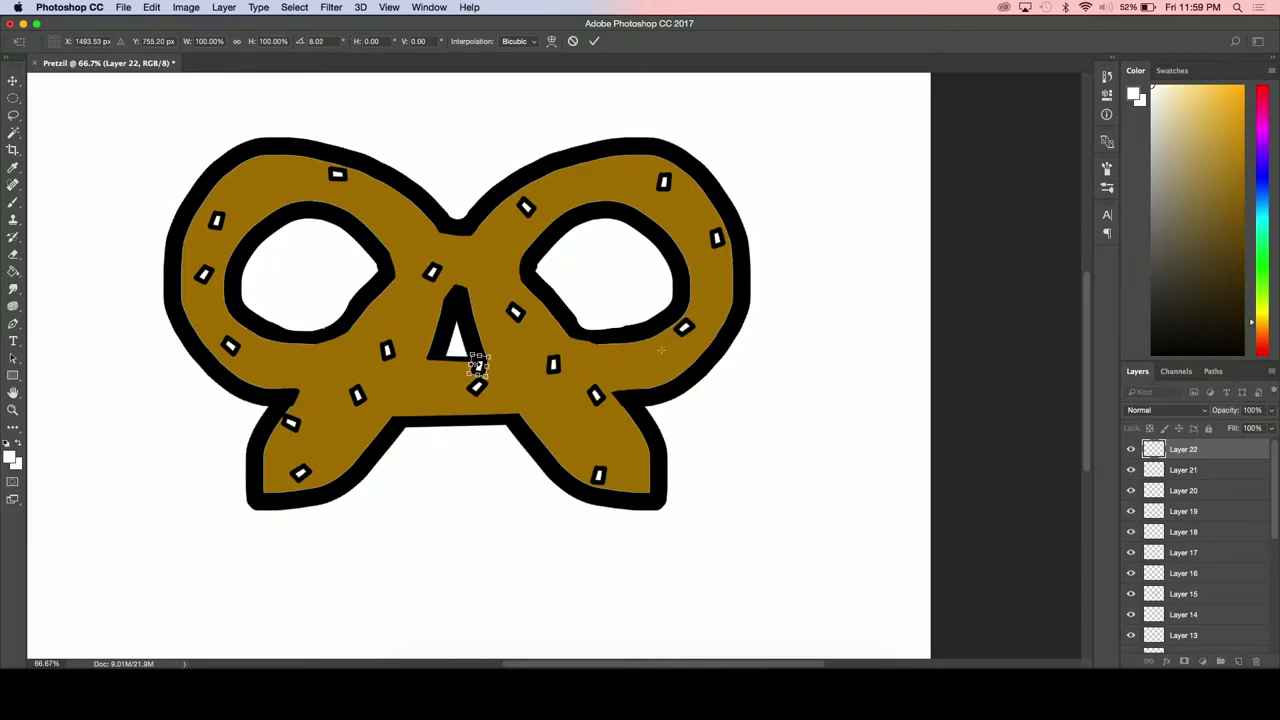
{"action": "left_click_drag", "start_coordinate": [478, 366], "coordinate": [598, 176]}
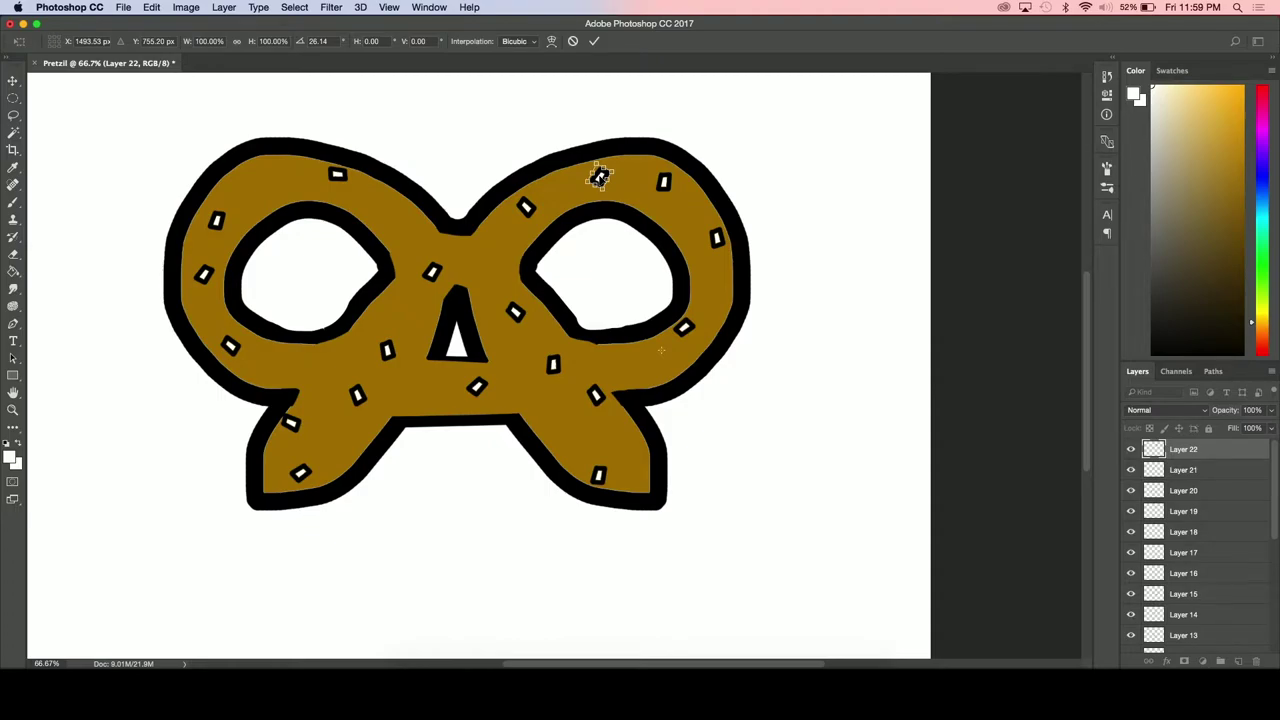
{"action": "key", "text": "Return"}
{"action": "key", "text": "g"}
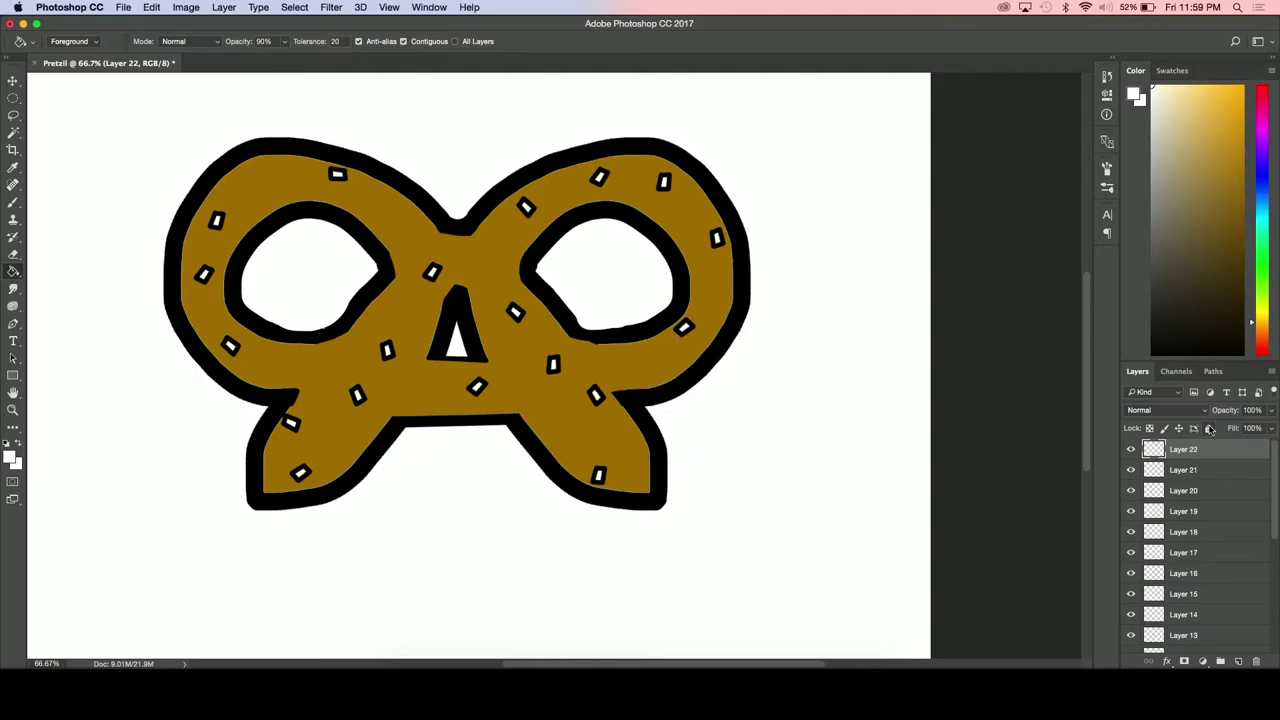
Merge all the salt grain layers, from Layer 22 down to Layer 4, into a single layer
{"action": "scroll", "coordinate": [1200, 560], "scroll_direction": "down", "scroll_amount": 5}
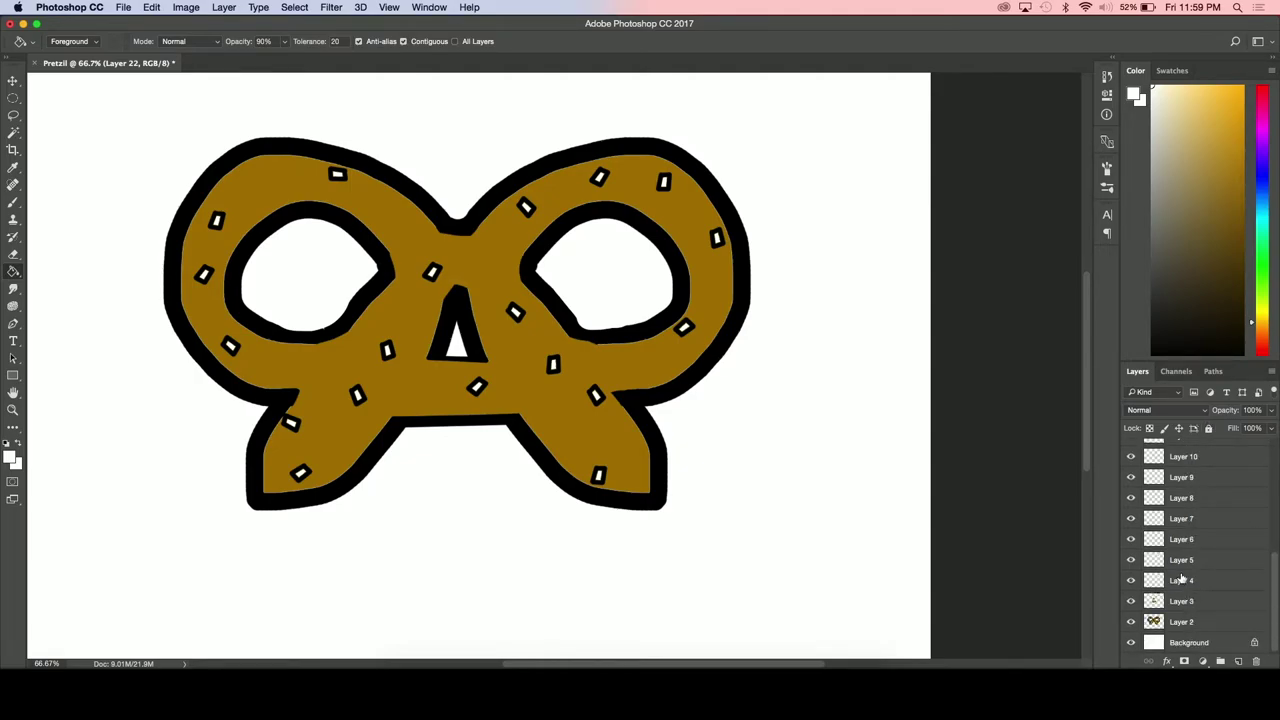
{"action": "left_click", "coordinate": [1182, 578], "text": "shift"}
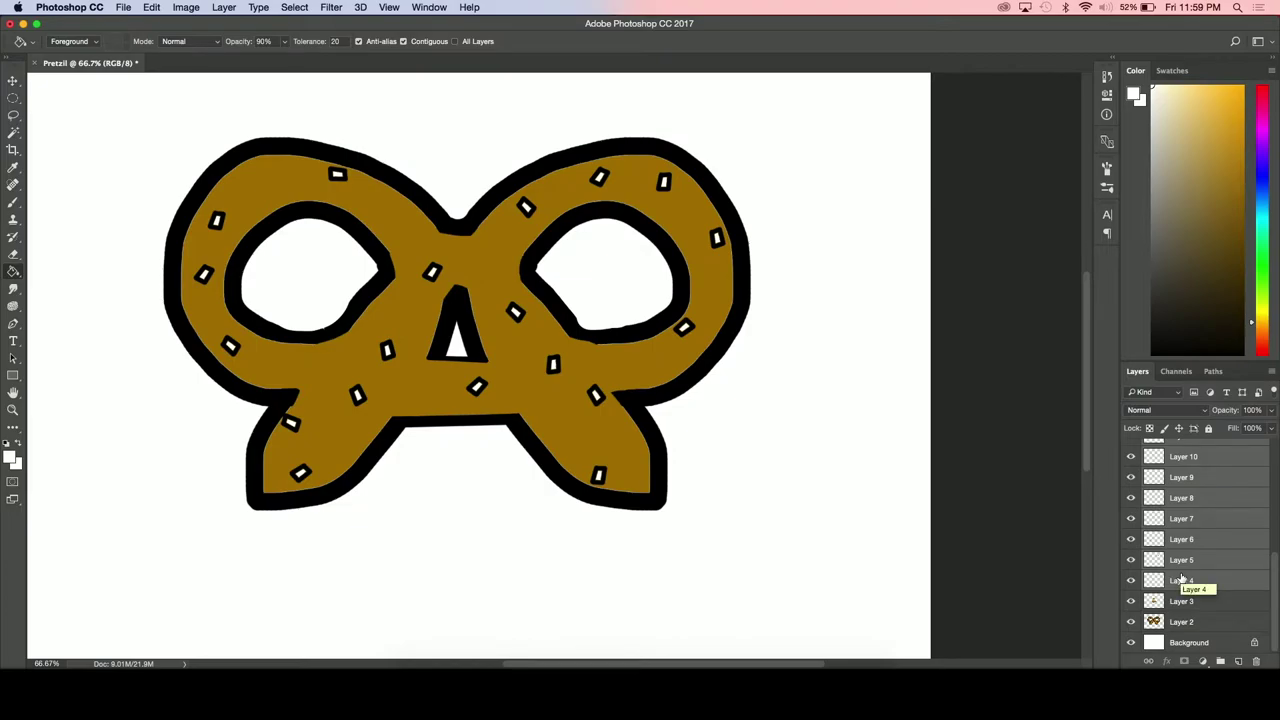
{"action": "right_click", "coordinate": [1182, 578]}
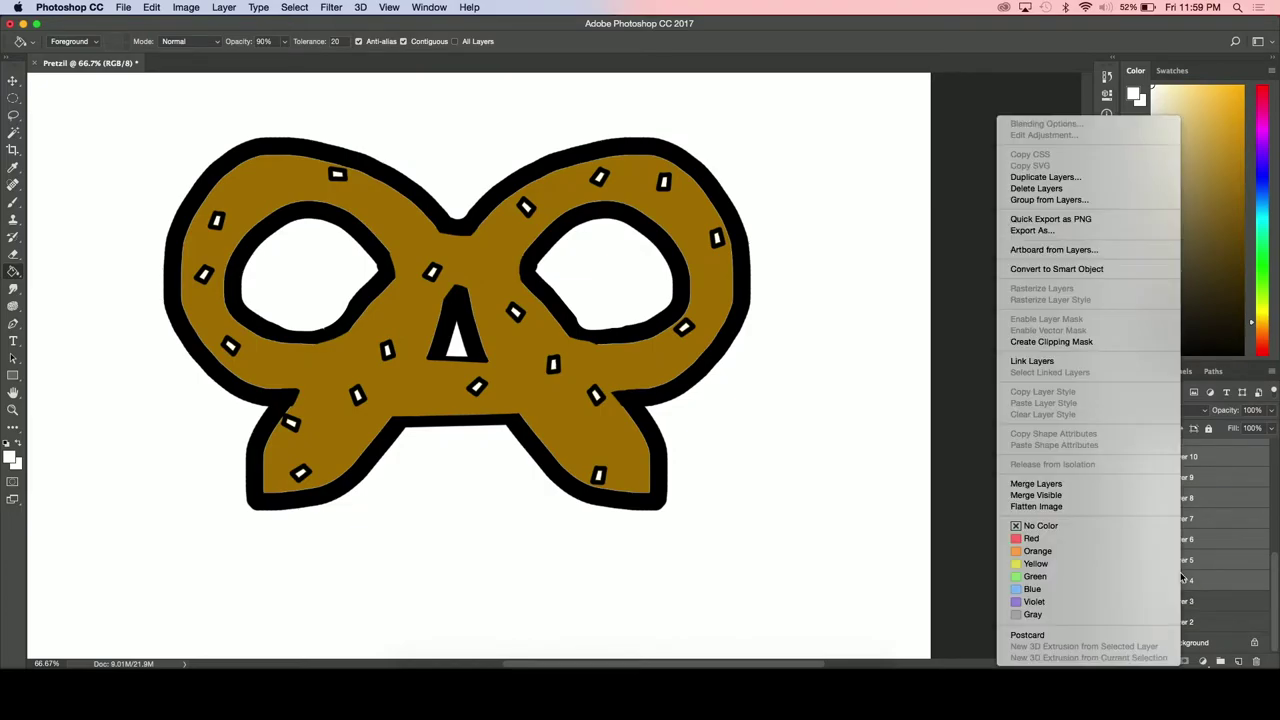
{"action": "left_click", "coordinate": [1037, 483]}
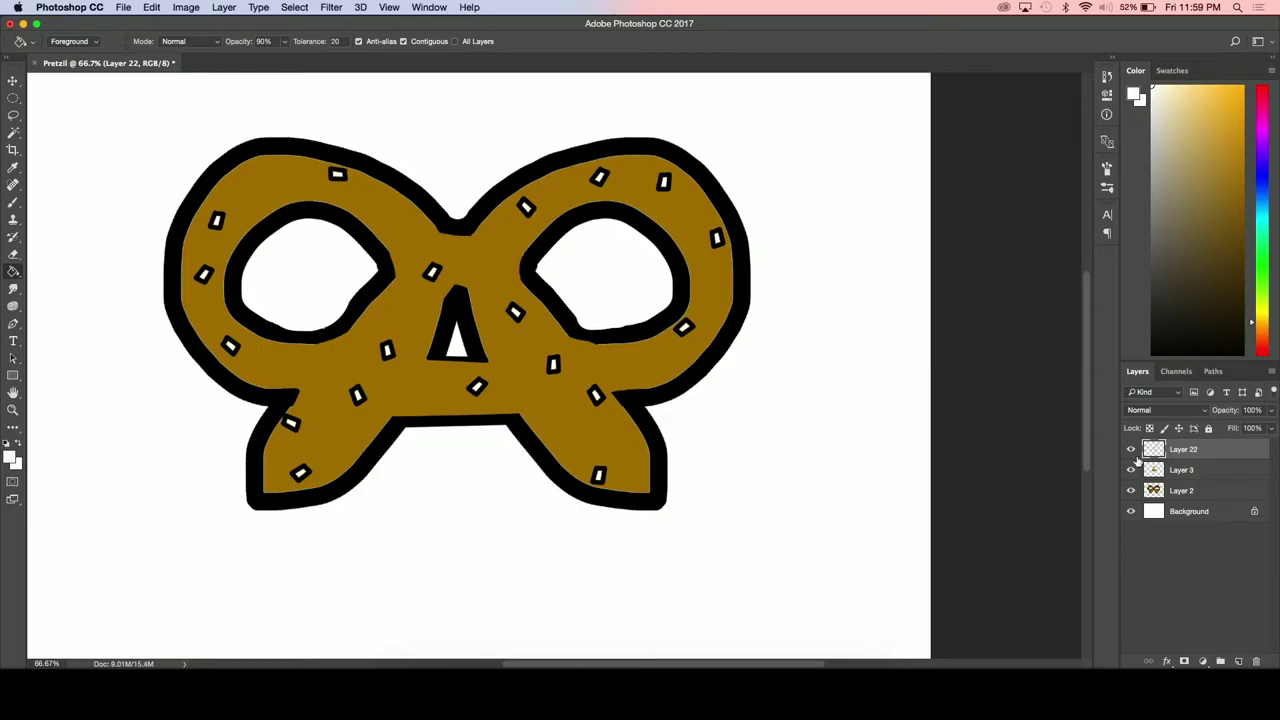
Toggle Layer 3's visibility to check its contents, and merge it down into Layer 2
{"action": "left_click", "coordinate": [1132, 471]}
{"action": "left_click", "coordinate": [1132, 471]}
{"action": "right_click", "coordinate": [1176, 472]}
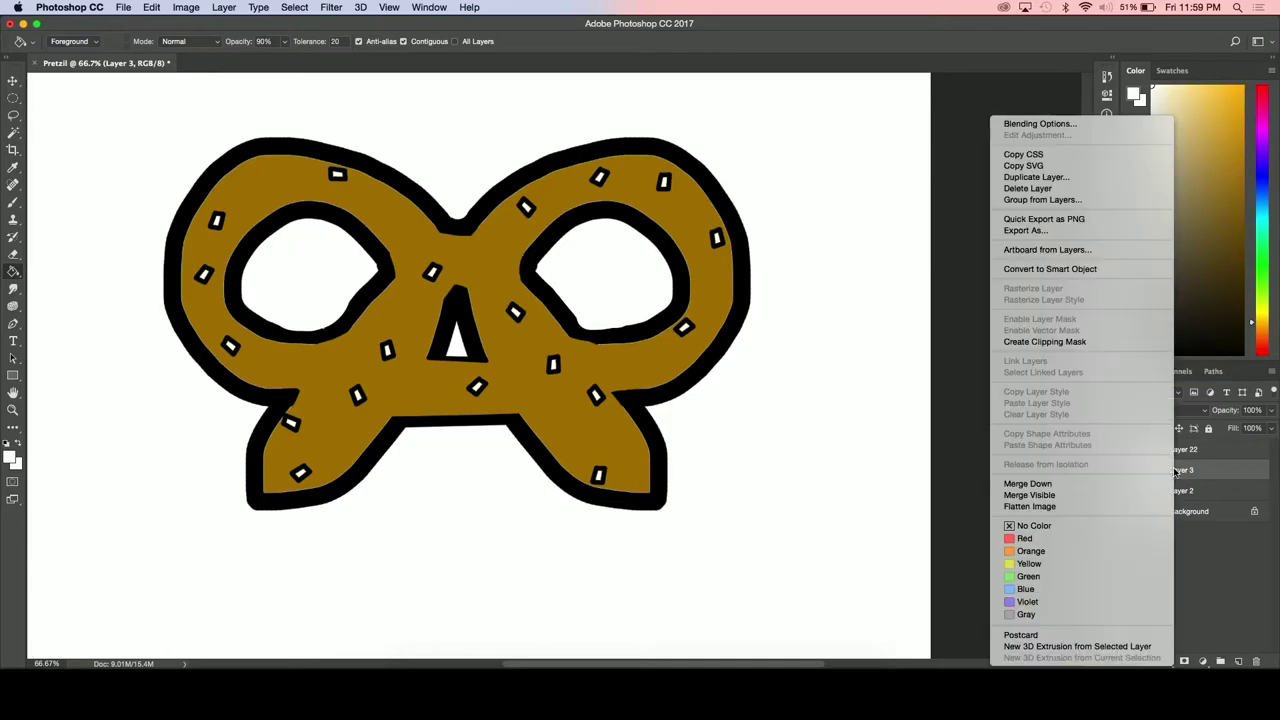
{"action": "left_click", "coordinate": [1080, 483]}
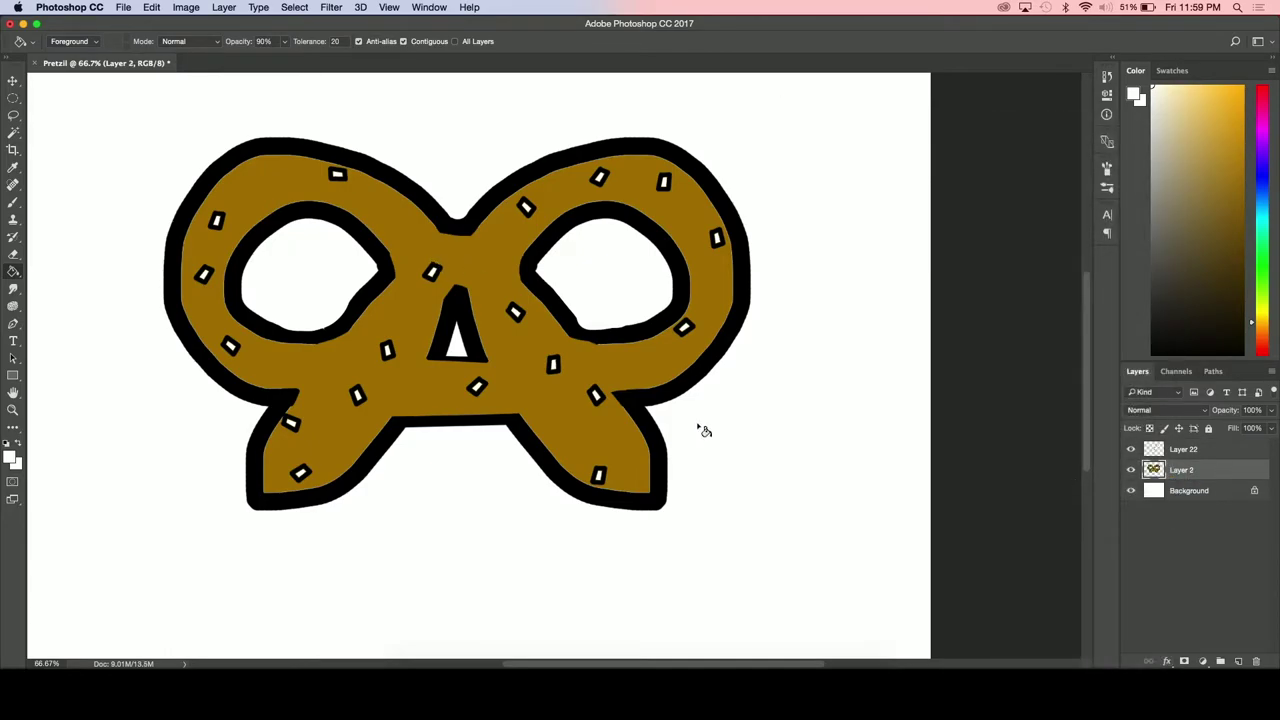
Thicken and sharpen the central triangle's outline on Layer 2 with a black brush at size 20
{"action": "key", "text": "d"}
{"action": "left_click", "coordinate": [13, 203]}
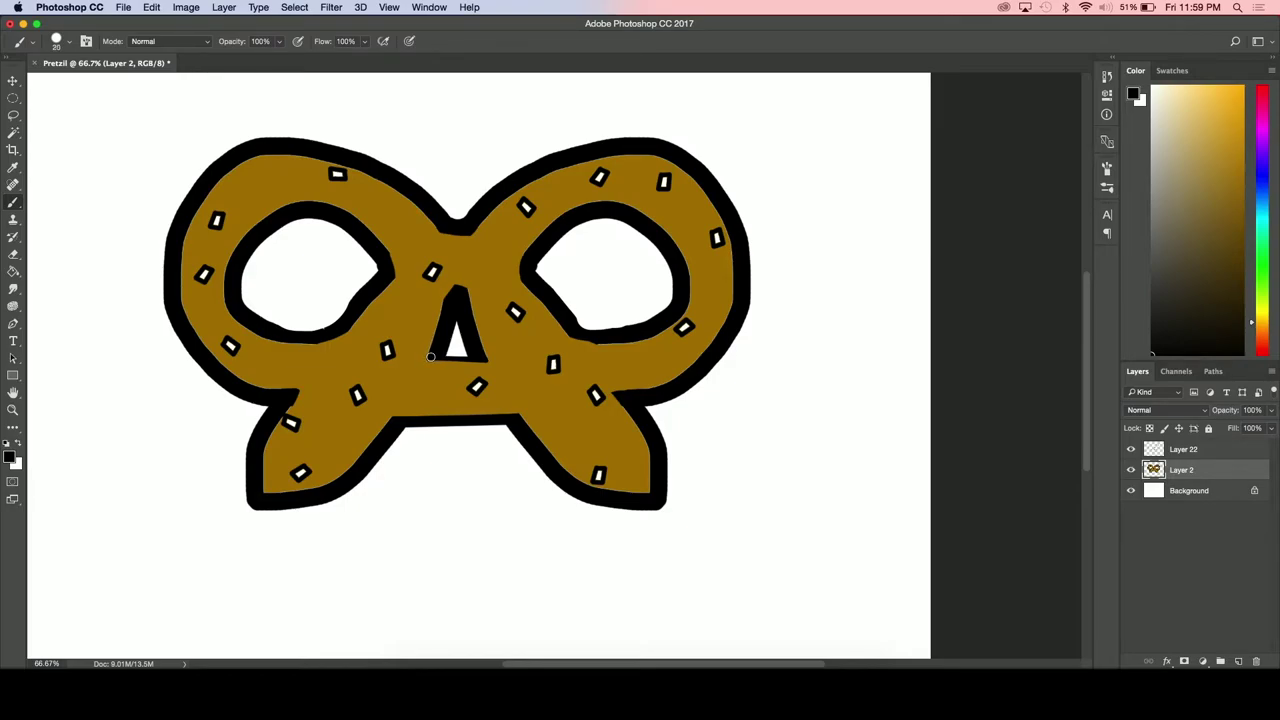
{"action": "left_click_drag", "start_coordinate": [483, 361], "coordinate": [484, 346]}
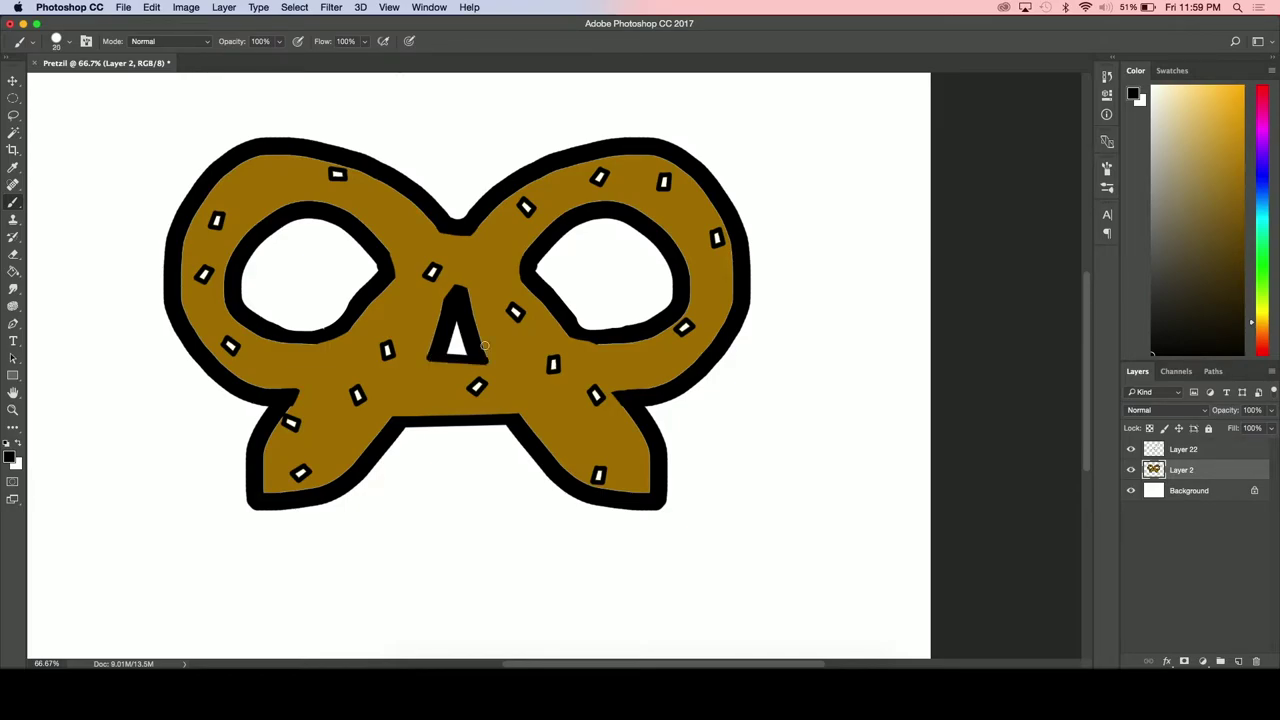
{"action": "left_click", "coordinate": [456, 284], "text": "shift"}
{"action": "left_click_drag", "start_coordinate": [429, 355], "coordinate": [452, 313]}
{"action": "left_click_drag", "start_coordinate": [484, 357], "coordinate": [466, 300]}
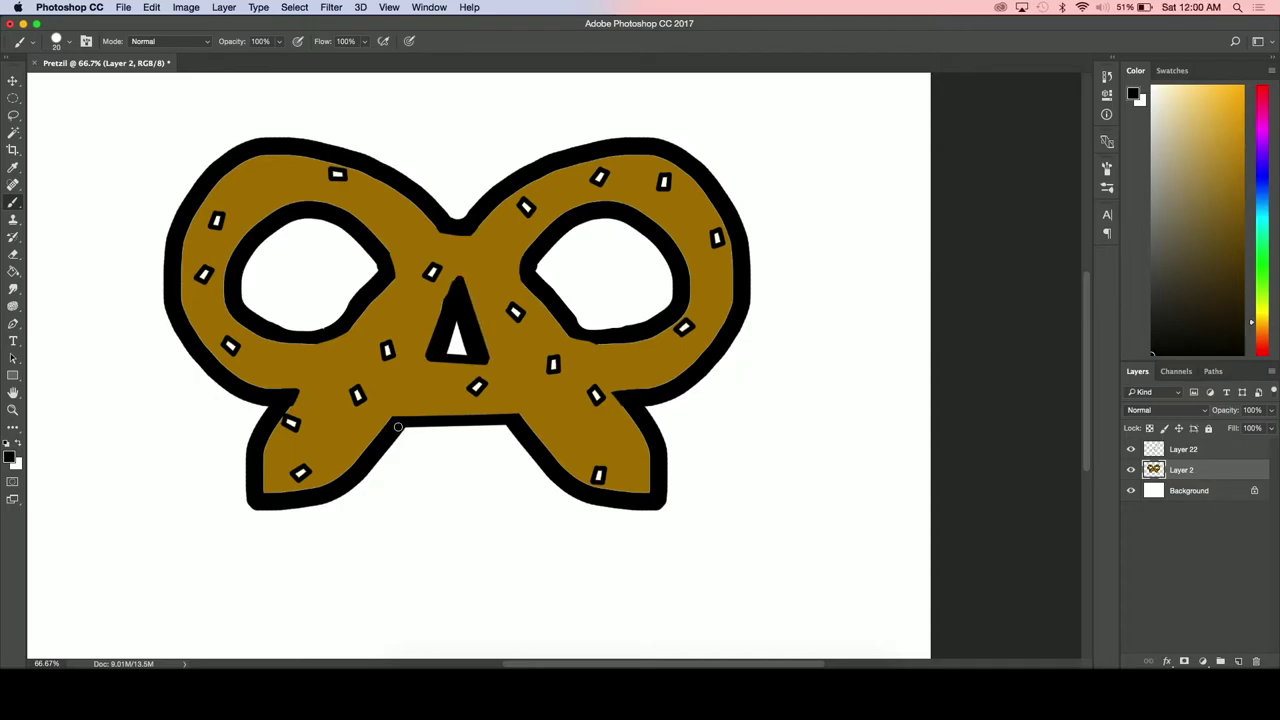
Retrace the pretzel's outer outline and the edges of both loop holes in black with the brush at size 35
{"action": "mouse_move", "coordinate": [401, 418]}
{"action": "left_mouse_down"}
{"action": "mouse_move", "coordinate": [513, 422]}
{"action": "mouse_move", "coordinate": [563, 481]}
{"action": "mouse_move", "coordinate": [654, 501]}
{"action": "mouse_move", "coordinate": [659, 451]}
{"action": "mouse_move", "coordinate": [623, 397]}
{"action": "mouse_move", "coordinate": [689, 383]}
{"action": "mouse_move", "coordinate": [730, 334]}
{"action": "mouse_move", "coordinate": [749, 258]}
{"action": "mouse_move", "coordinate": [735, 220]}
{"action": "mouse_move", "coordinate": [689, 162]}
{"action": "mouse_move", "coordinate": [652, 142]}
{"action": "mouse_move", "coordinate": [538, 168]}
{"action": "mouse_move", "coordinate": [469, 227]}
{"action": "mouse_move", "coordinate": [500, 192]}
{"action": "mouse_move", "coordinate": [468, 225]}
{"action": "mouse_move", "coordinate": [443, 225]}
{"action": "mouse_move", "coordinate": [416, 191]}
{"action": "mouse_move", "coordinate": [320, 150]}
{"action": "mouse_move", "coordinate": [214, 173]}
{"action": "left_mouse_up"}
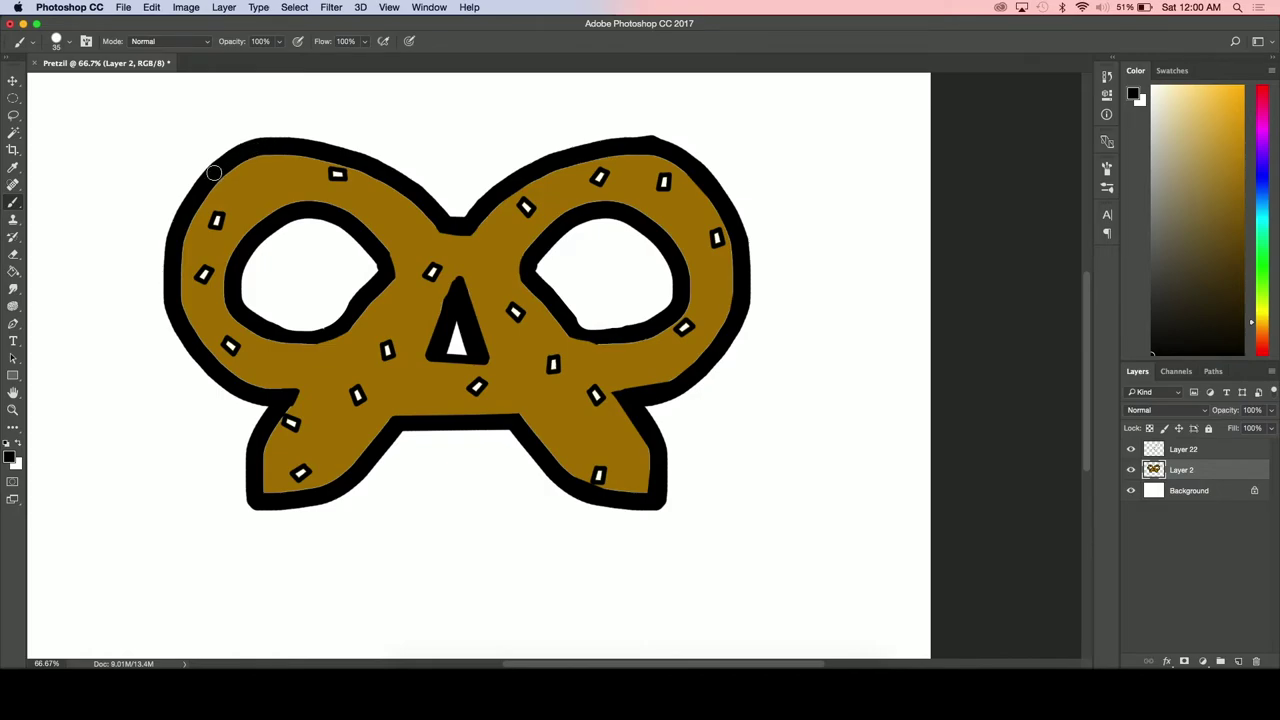
{"action": "mouse_move", "coordinate": [214, 173]}
{"action": "left_mouse_down"}
{"action": "mouse_move", "coordinate": [173, 235]}
{"action": "mouse_move", "coordinate": [167, 304]}
{"action": "mouse_move", "coordinate": [212, 368]}
{"action": "mouse_move", "coordinate": [253, 395]}
{"action": "mouse_move", "coordinate": [288, 396]}
{"action": "mouse_move", "coordinate": [256, 432]}
{"action": "mouse_move", "coordinate": [256, 503]}
{"action": "mouse_move", "coordinate": [360, 473]}
{"action": "mouse_move", "coordinate": [396, 424]}
{"action": "left_mouse_up"}
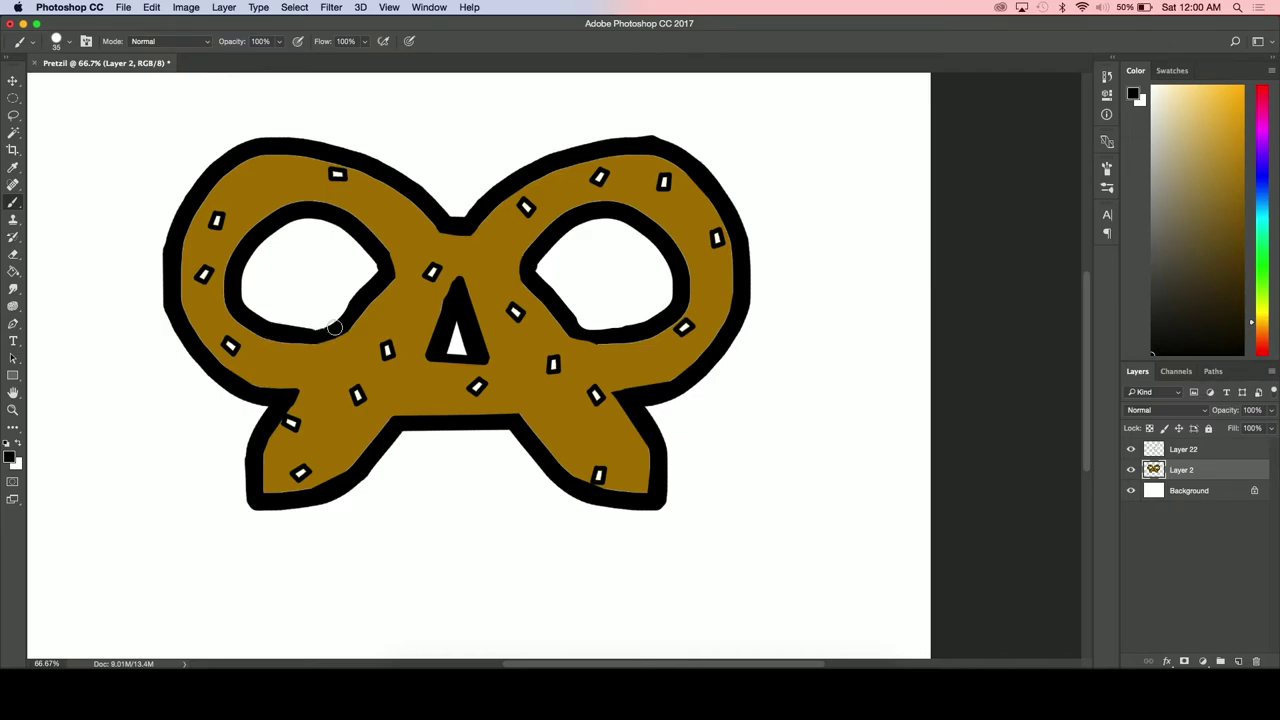
{"action": "mouse_move", "coordinate": [357, 304]}
{"action": "left_mouse_down"}
{"action": "mouse_move", "coordinate": [384, 277]}
{"action": "mouse_move", "coordinate": [382, 250]}
{"action": "mouse_move", "coordinate": [375, 265]}
{"action": "mouse_move", "coordinate": [348, 222]}
{"action": "mouse_move", "coordinate": [305, 210]}
{"action": "mouse_move", "coordinate": [250, 242]}
{"action": "mouse_move", "coordinate": [234, 268]}
{"action": "mouse_move", "coordinate": [240, 314]}
{"action": "left_mouse_up"}
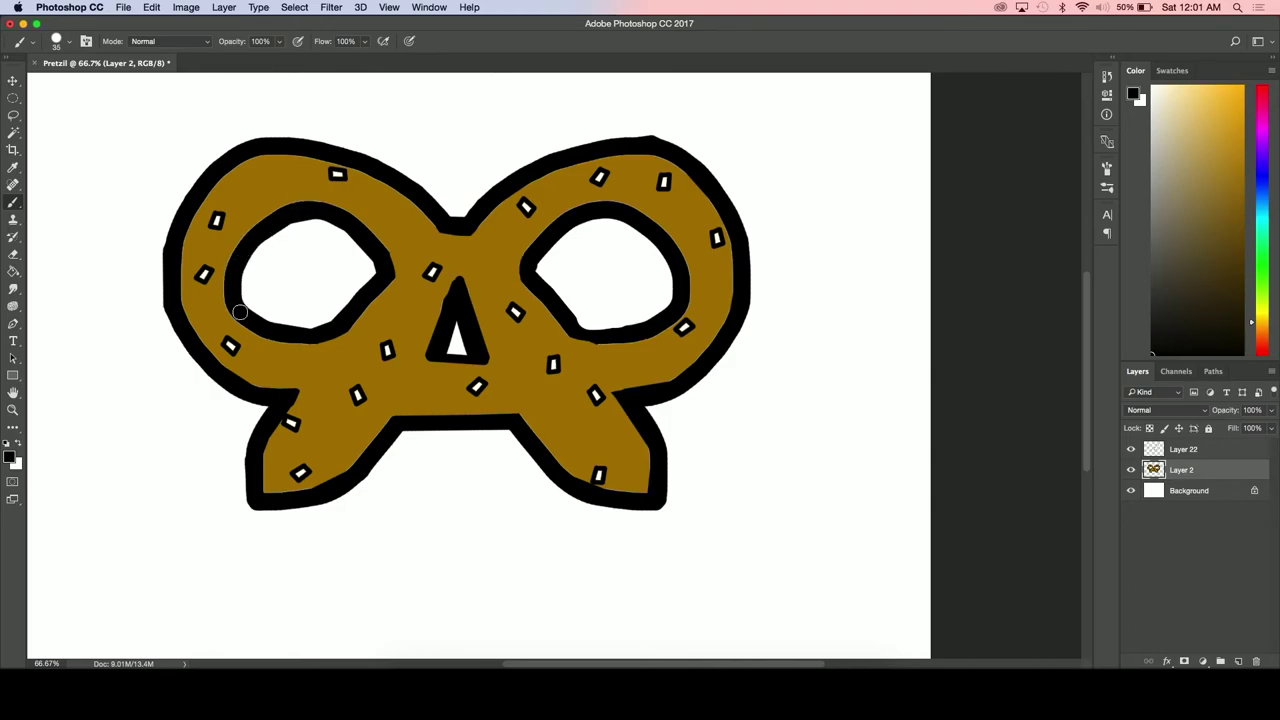
{"action": "mouse_move", "coordinate": [541, 245]}
{"action": "left_mouse_down"}
{"action": "mouse_move", "coordinate": [571, 324]}
{"action": "mouse_move", "coordinate": [603, 333]}
{"action": "mouse_move", "coordinate": [657, 322]}
{"action": "mouse_move", "coordinate": [681, 293]}
{"action": "mouse_move", "coordinate": [647, 325]}
{"action": "mouse_move", "coordinate": [572, 333]}
{"action": "mouse_move", "coordinate": [531, 282]}
{"action": "mouse_move", "coordinate": [553, 230]}
{"action": "mouse_move", "coordinate": [533, 268]}
{"action": "mouse_move", "coordinate": [563, 311]}
{"action": "left_mouse_up"}
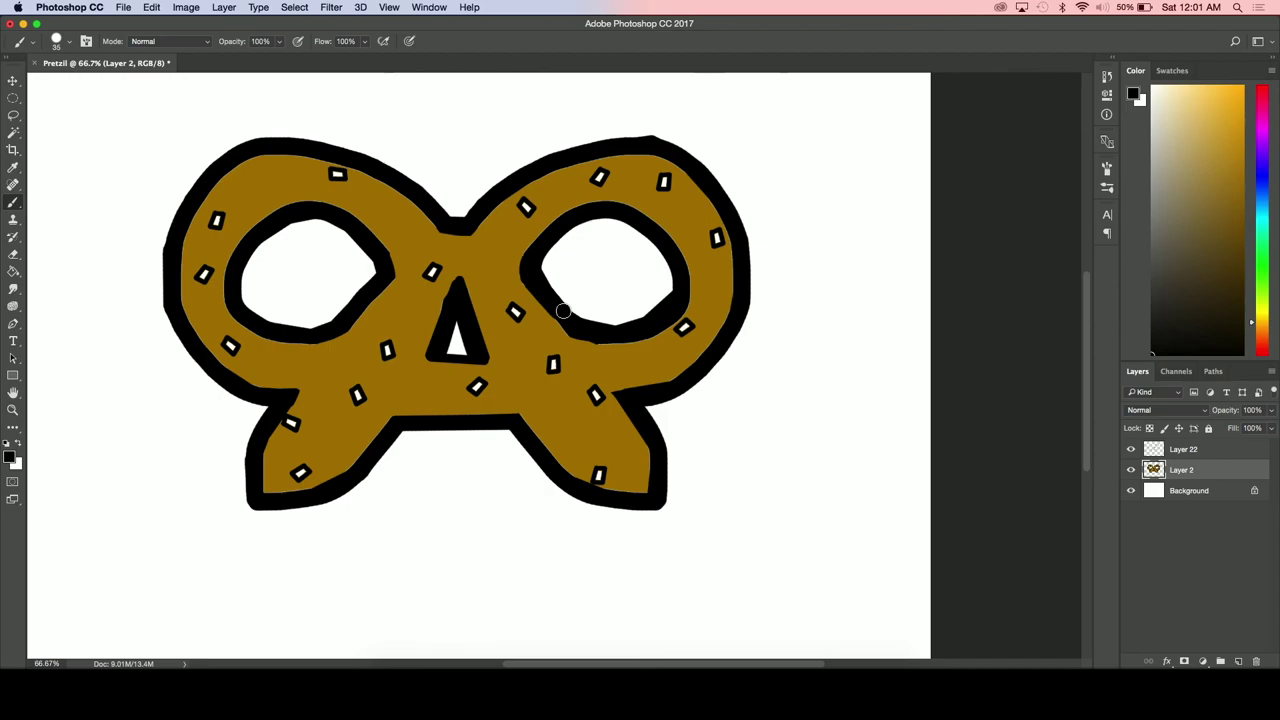
Add a new layer above the merged salt grain layer
{"action": "left_click", "coordinate": [1166, 451]}
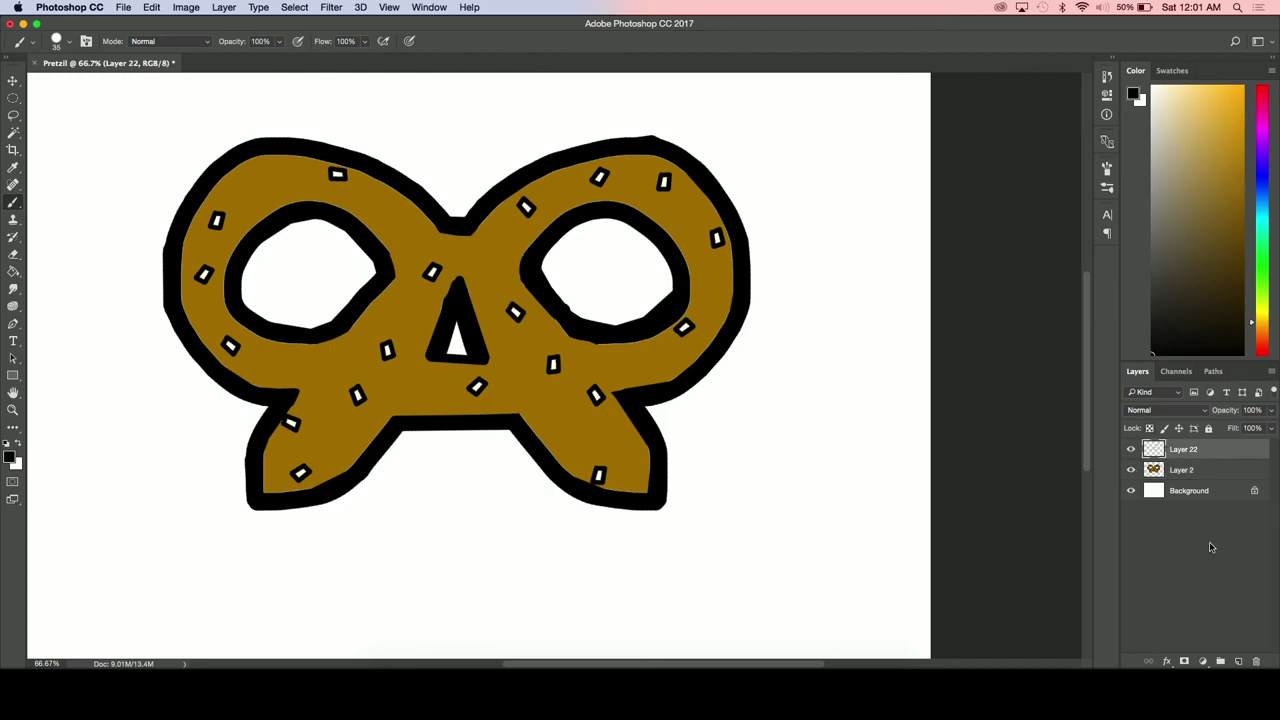
{"action": "left_click", "coordinate": [1239, 660]}
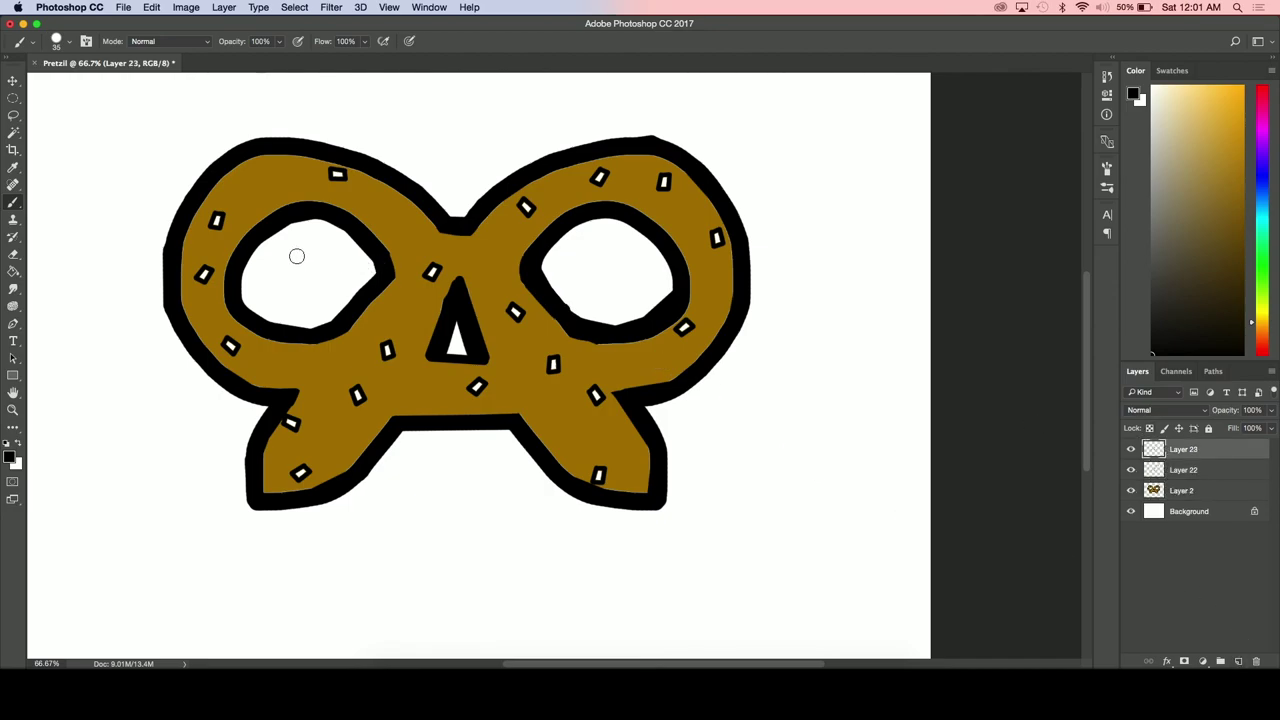